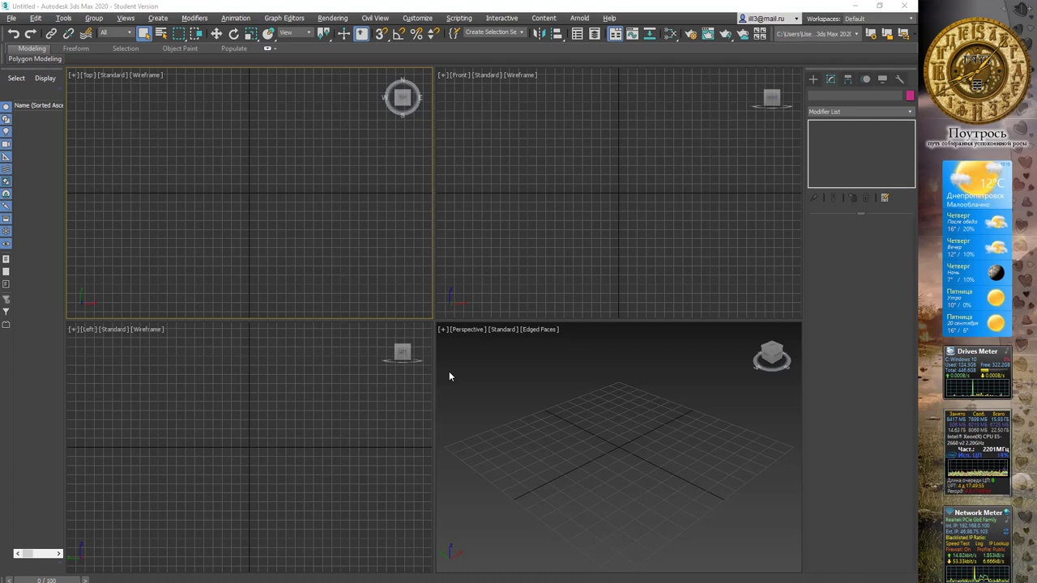
# Step: Switch to Google Chrome and search Google Images for "house on river"
pyautogui.click(856, 5)
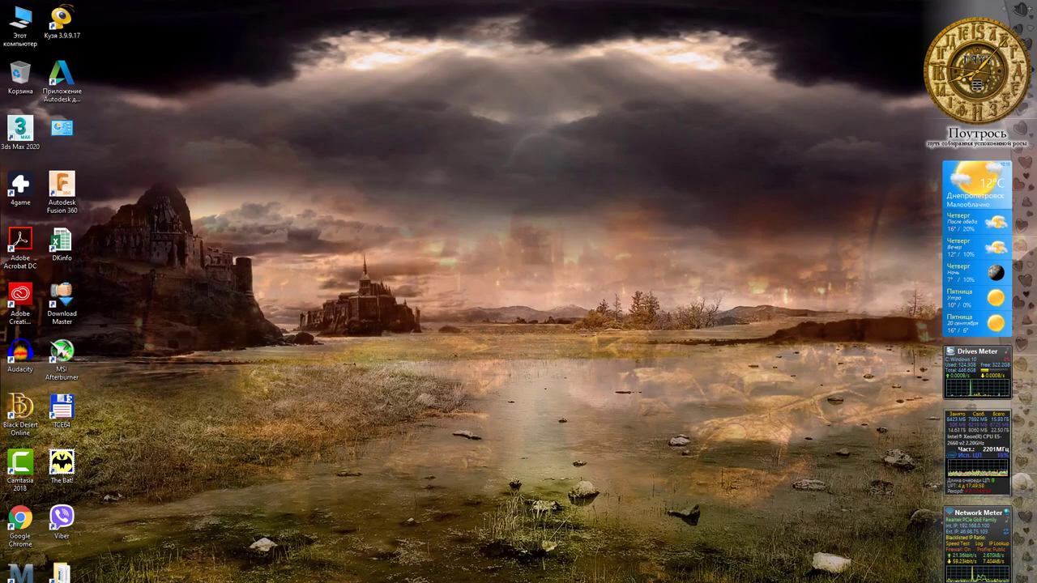
pyautogui.click(178, 559)
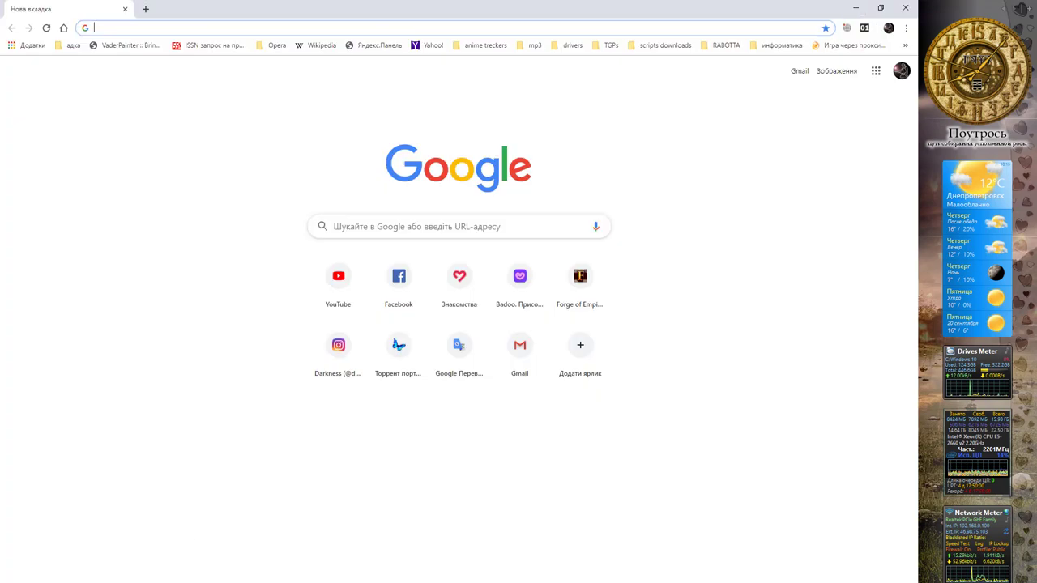
pyautogui.click(233, 30)
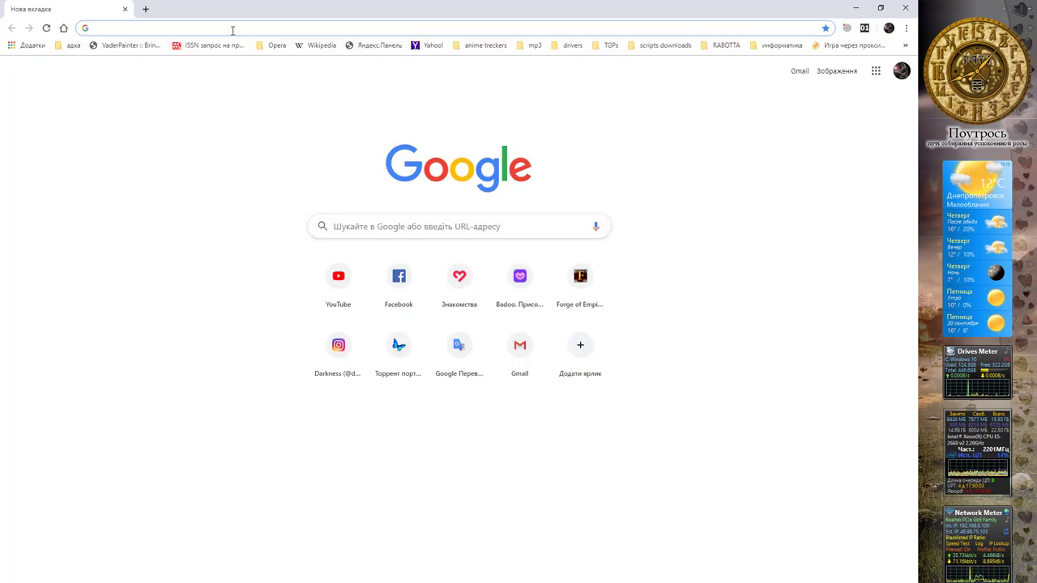
pyautogui.write('house on river')
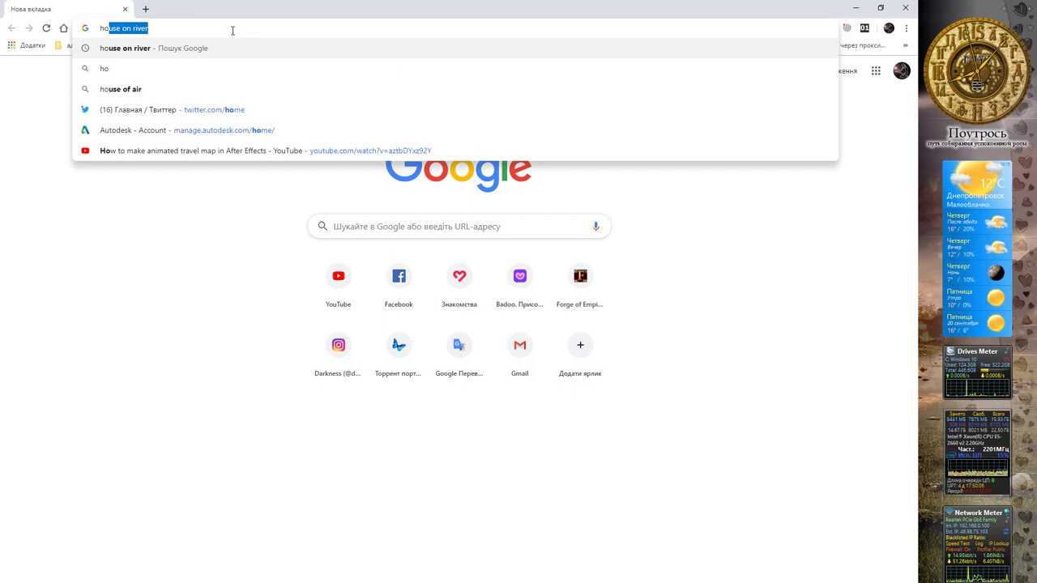
pyautogui.press('Right')
pyautogui.press('Return')
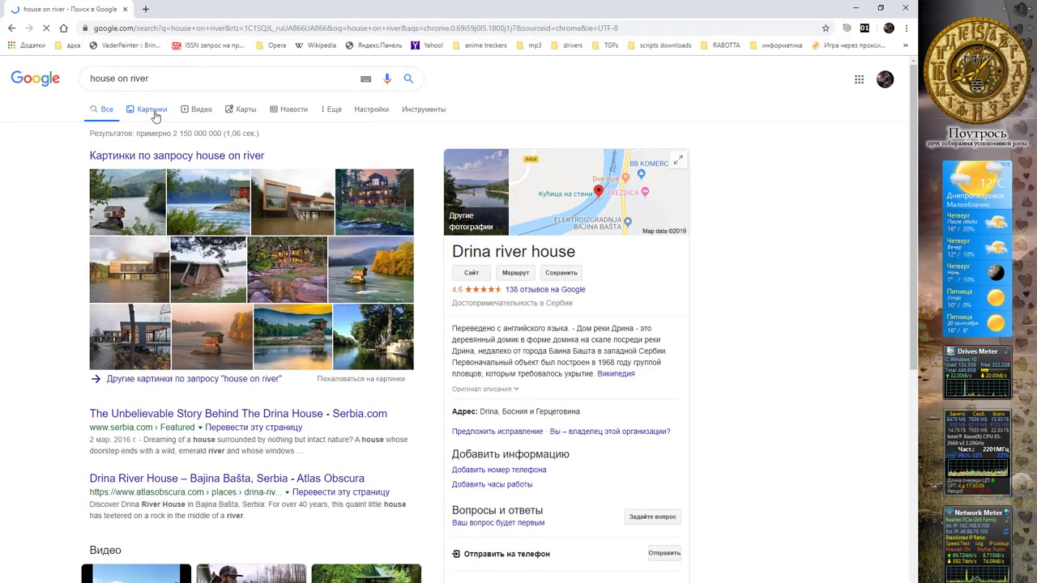
pyautogui.click(154, 111)
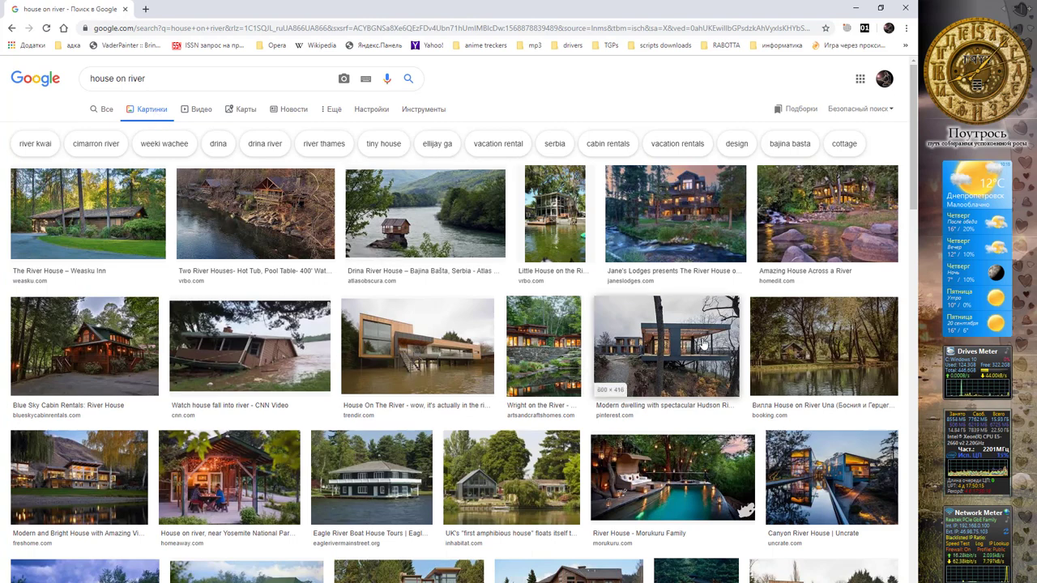
# Step: Open the Booking.com picture of the villa on River Una and save it to the desktop, overwriting "домик у реки"
pyautogui.click(838, 341)
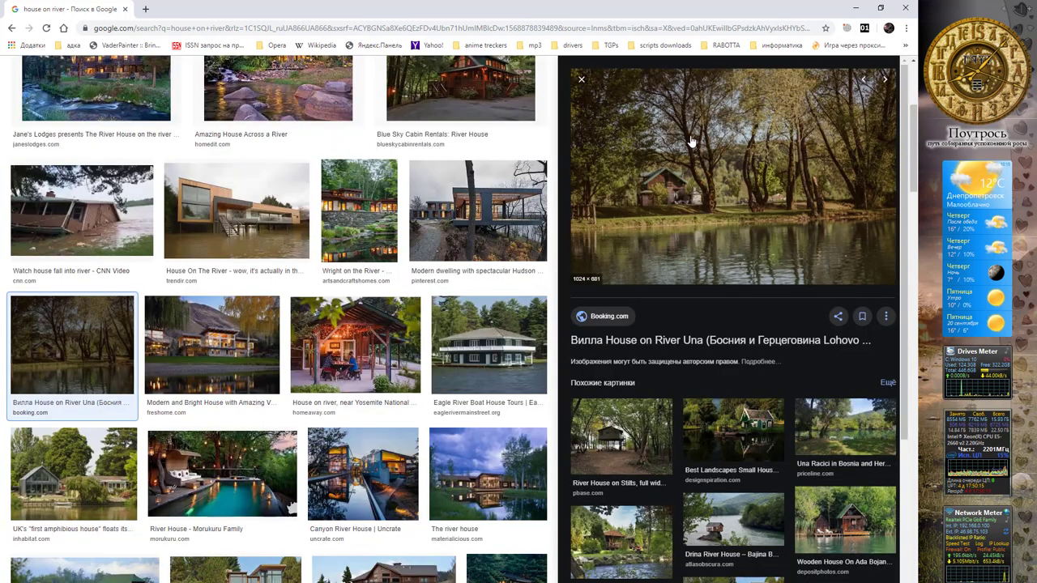
pyautogui.rightClick(646, 144)
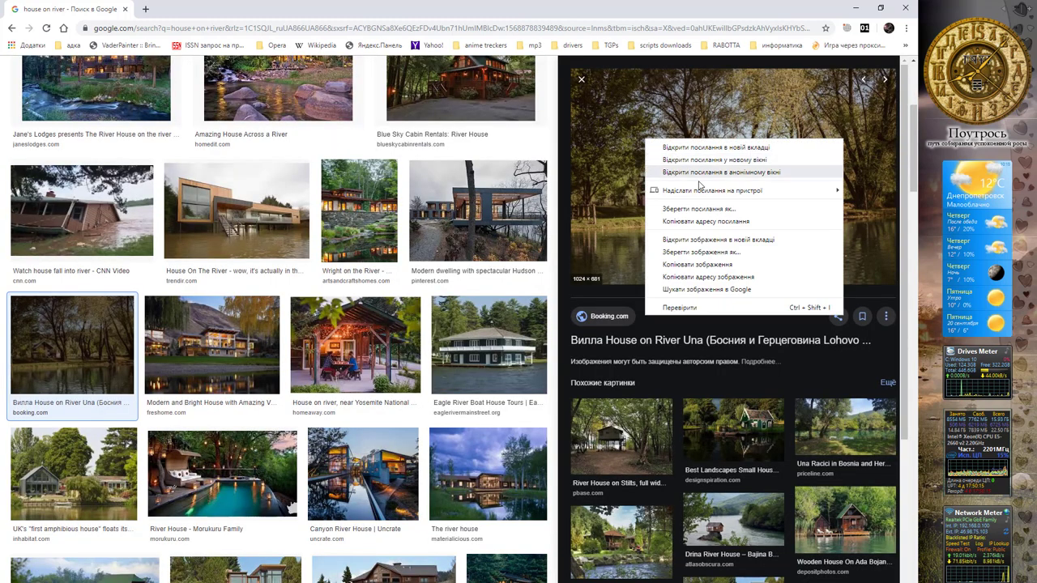
pyautogui.click(712, 263)
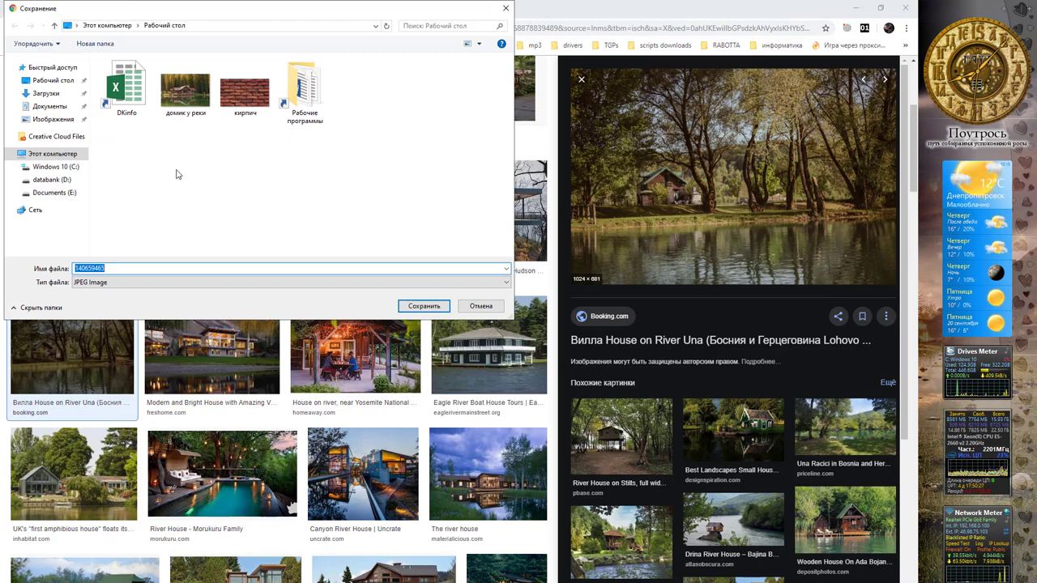
pyautogui.click(53, 84)
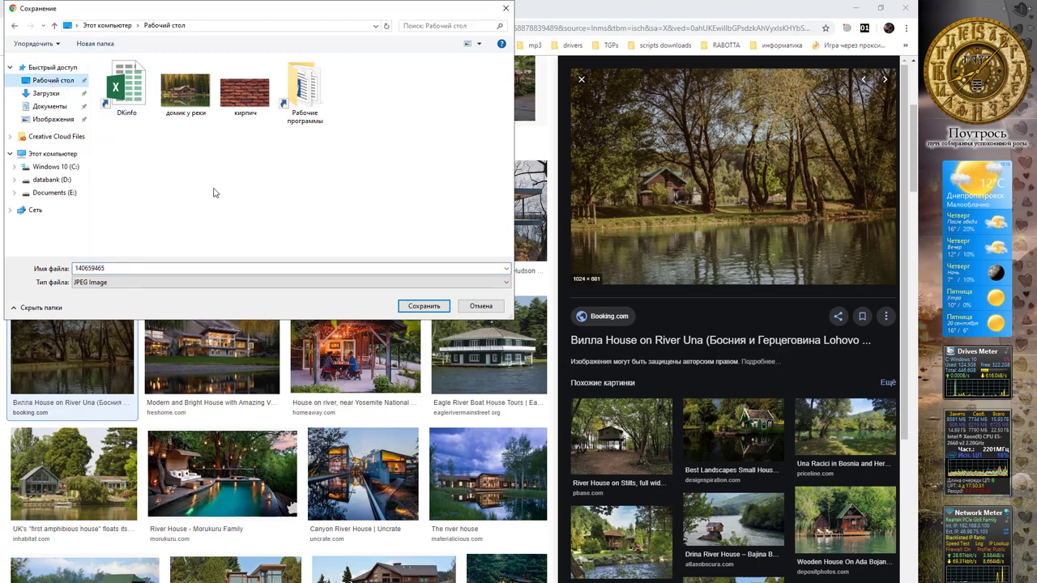
pyautogui.click(195, 105)
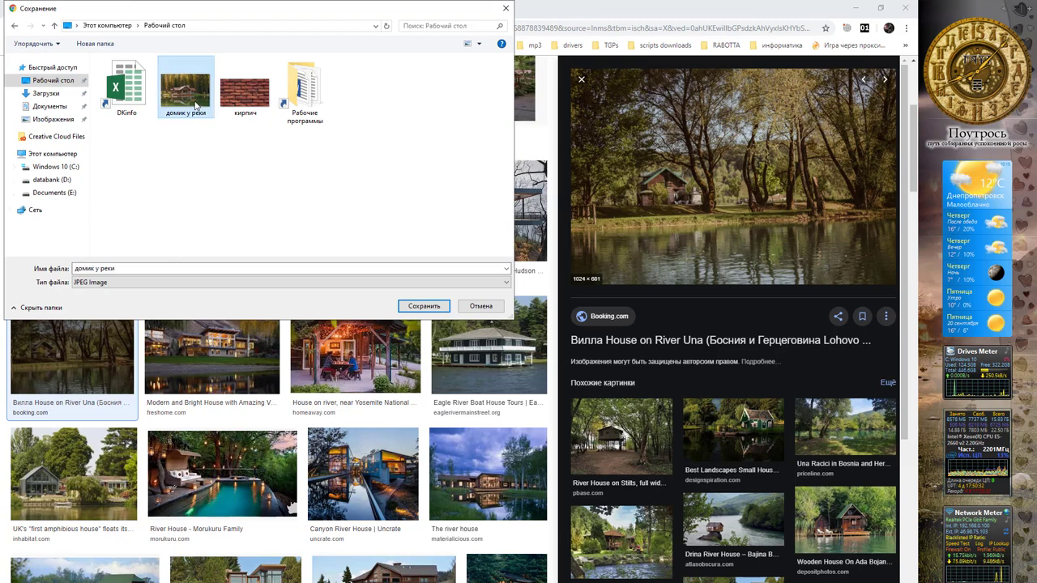
pyautogui.click(438, 305)
pyautogui.click(474, 326)
# Step: Replace the image search query with "brick texture"
pyautogui.scroll(1, 423, 292)
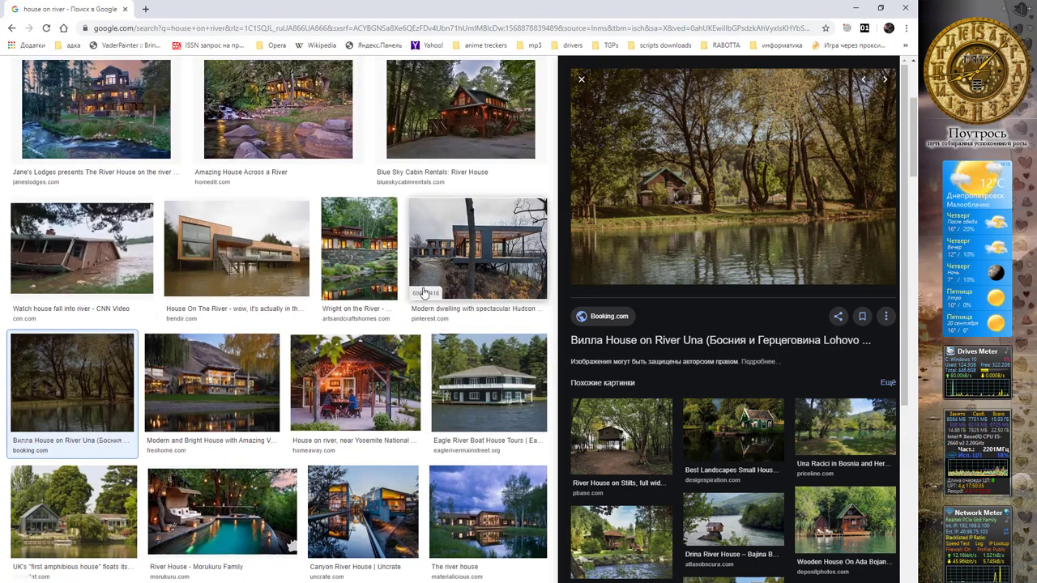
pyautogui.scroll(3, 323, 118)
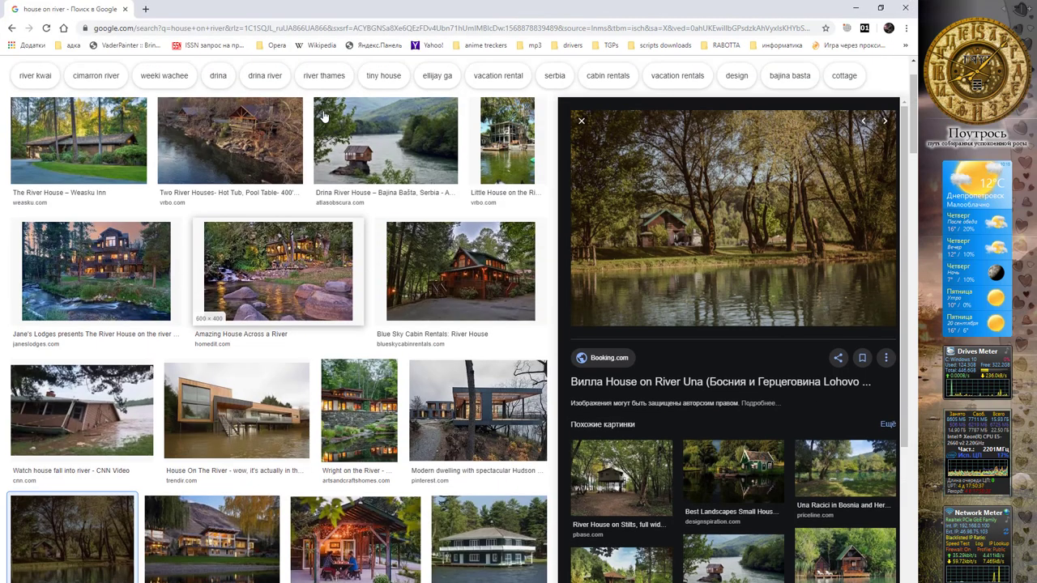
pyautogui.scroll(2, 323, 118)
pyautogui.moveTo(182, 81); pyautogui.dragTo(47, 77)
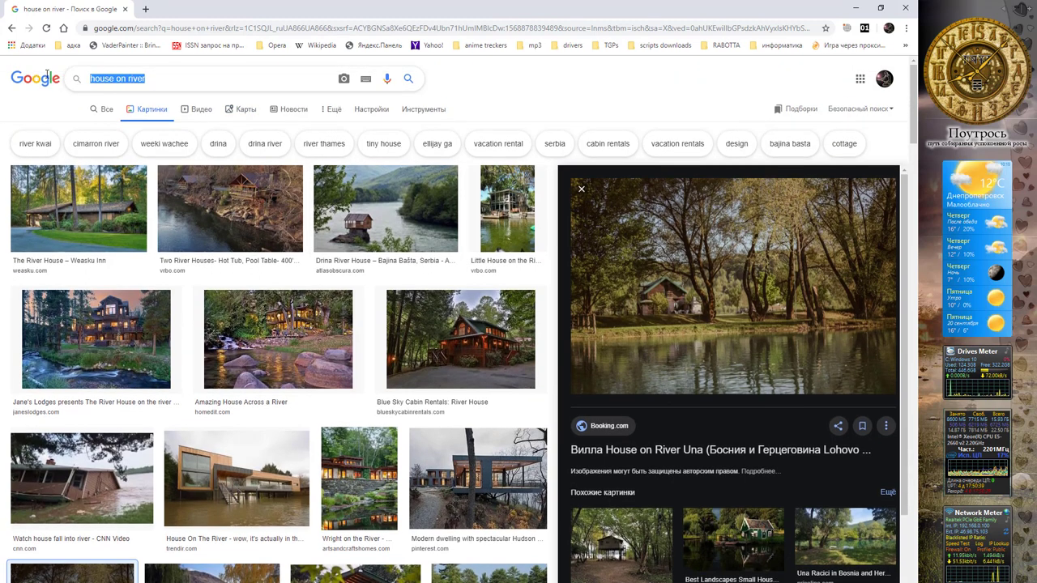
pyautogui.write('brick')
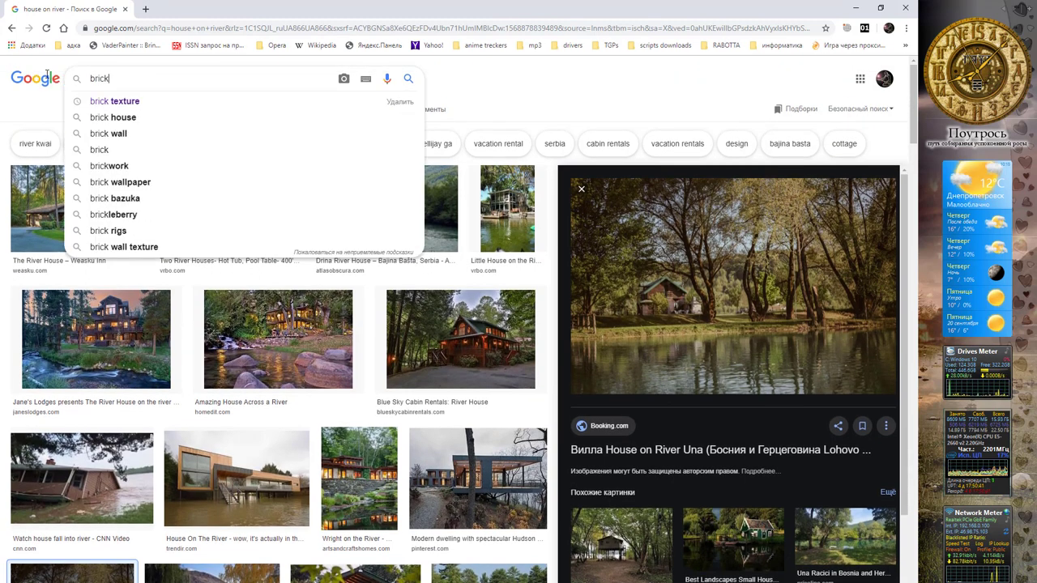
pyautogui.click(129, 104)
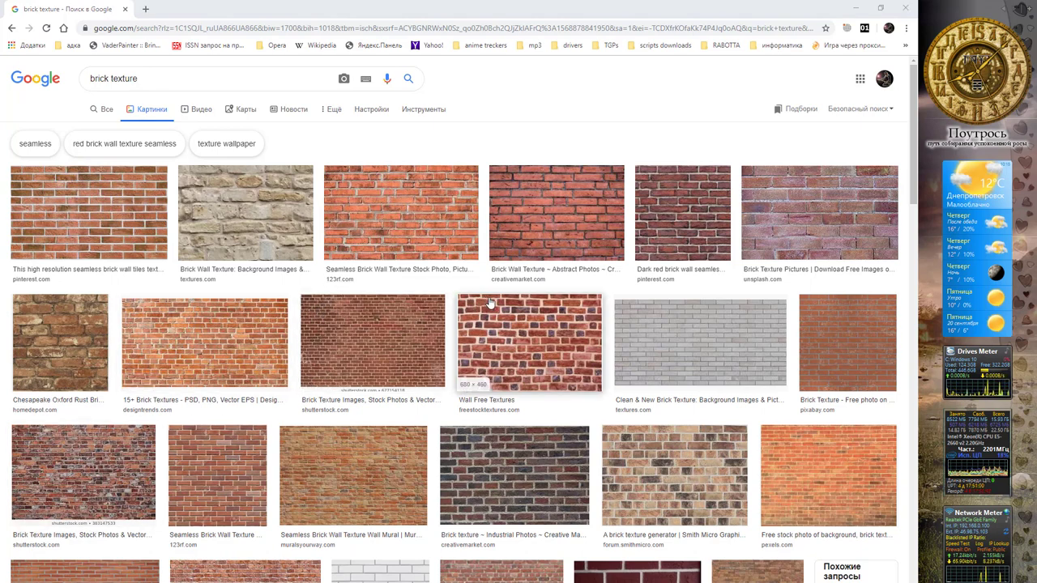
# Step: Open the "Wall Free Textures" red brick picture and save it to the desktop as "кирпич", overwriting the existing file
pyautogui.scroll(-1, 608, 340)
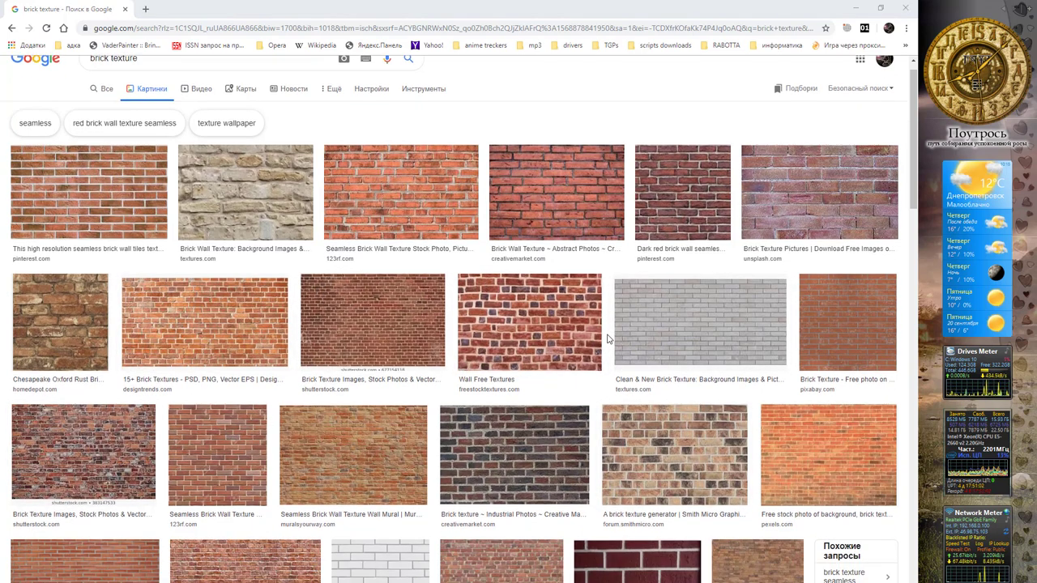
pyautogui.scroll(-5, 609, 340)
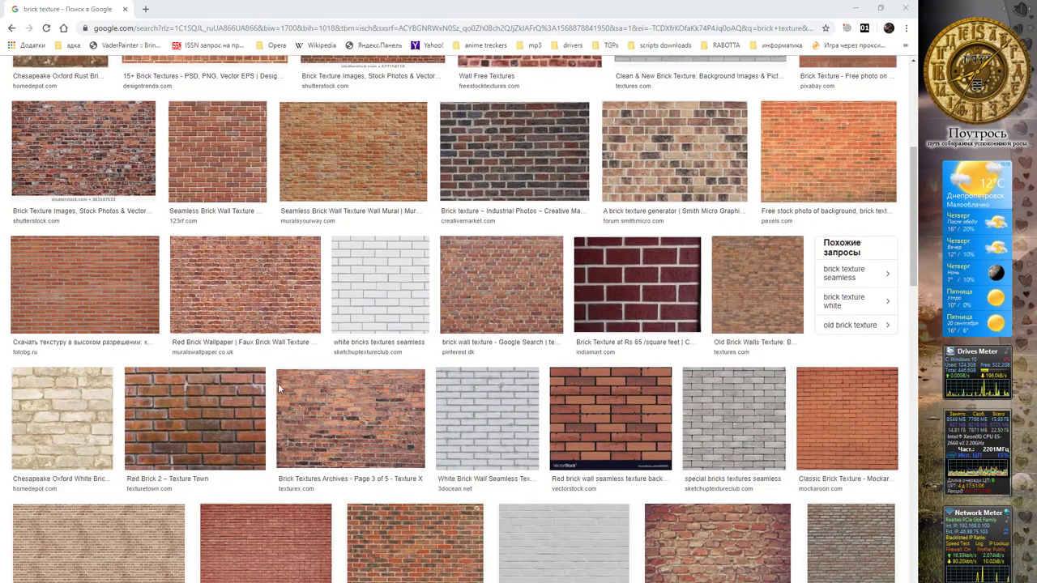
pyautogui.scroll(-1, 357, 379)
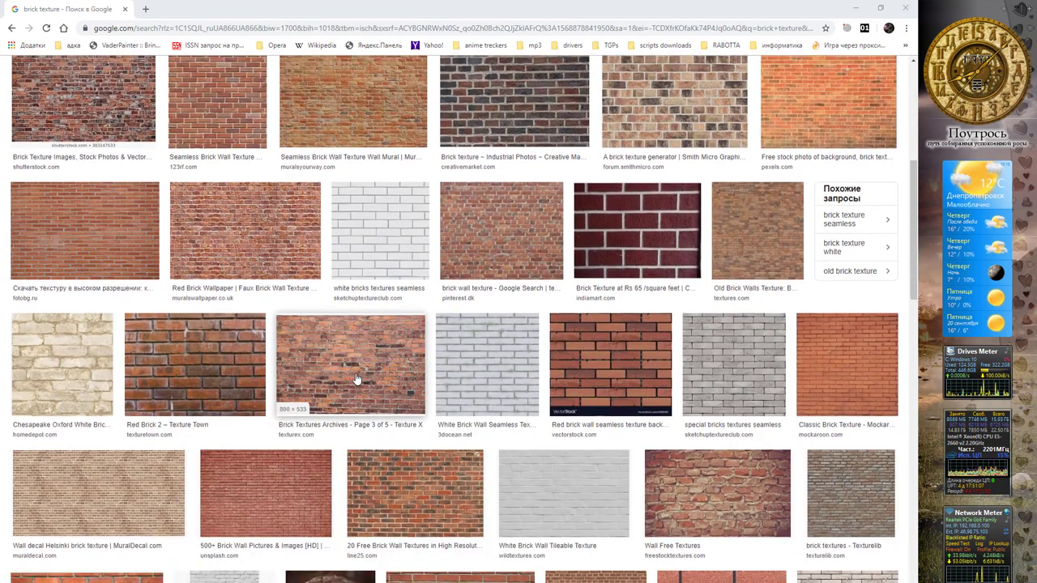
pyautogui.click(695, 474)
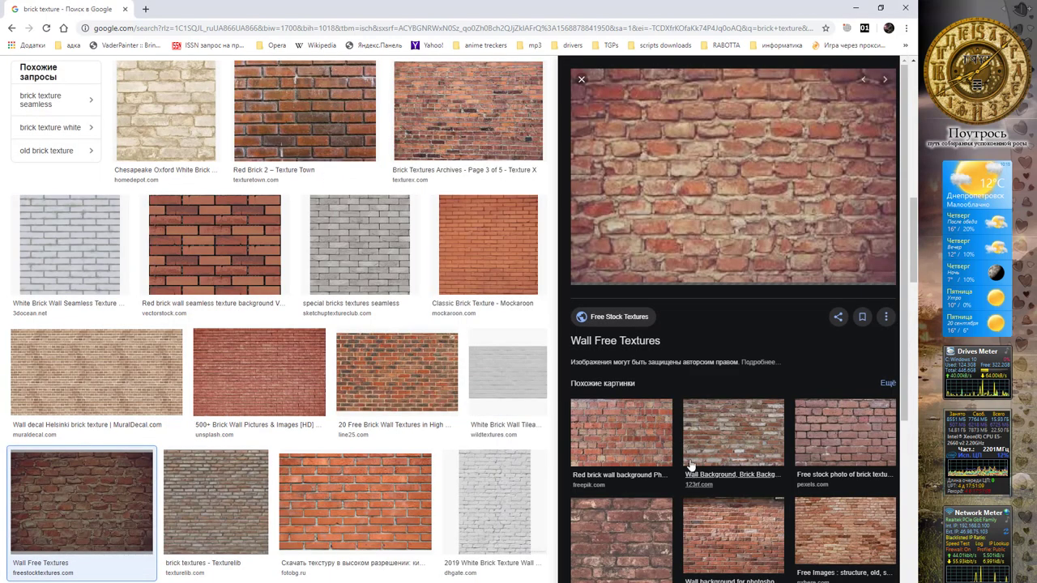
pyautogui.rightClick(684, 156)
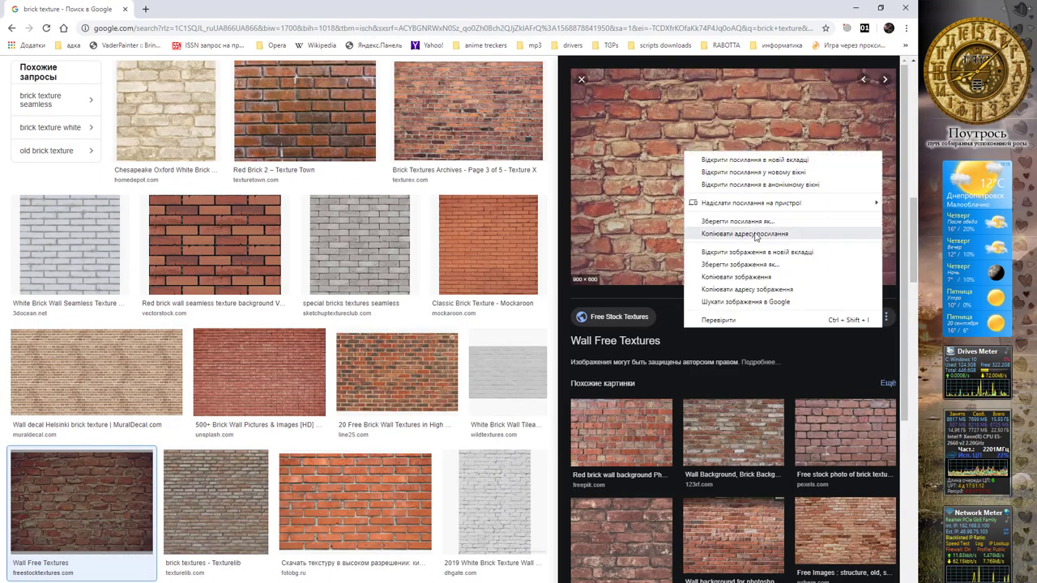
pyautogui.click(750, 265)
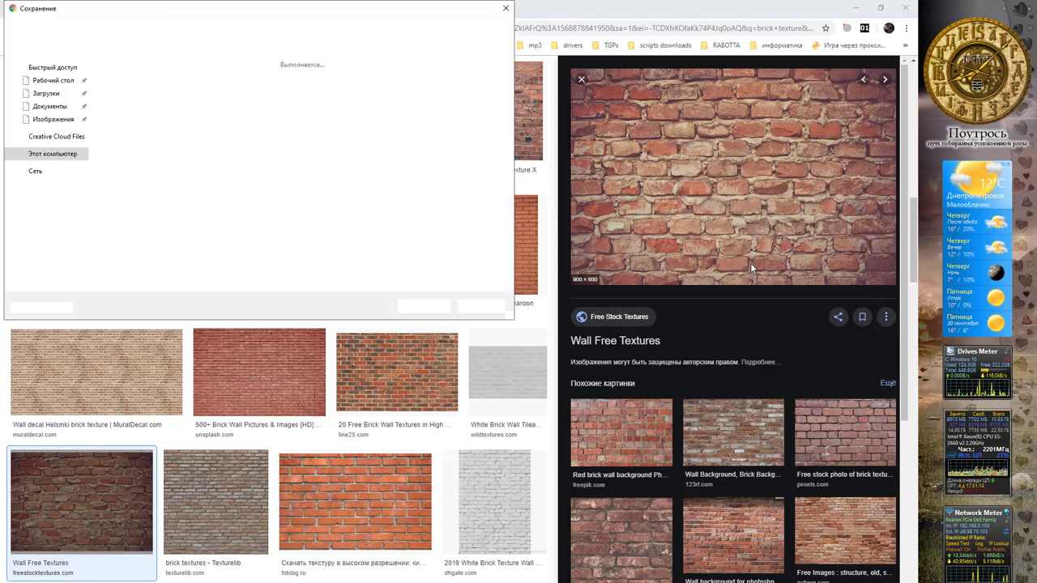
pyautogui.write('кирпич')
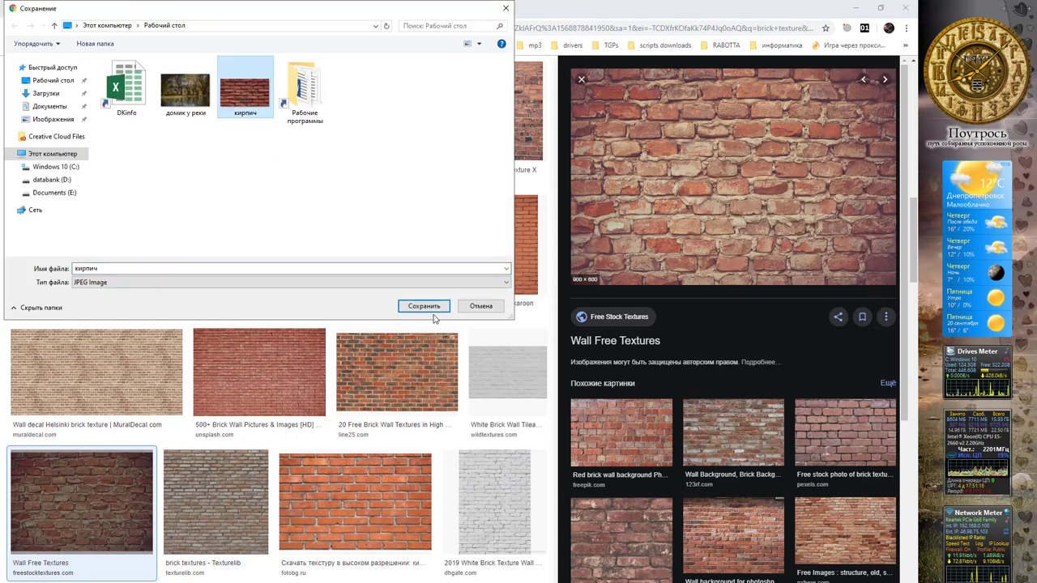
pyautogui.click(432, 310)
pyautogui.click(489, 324)
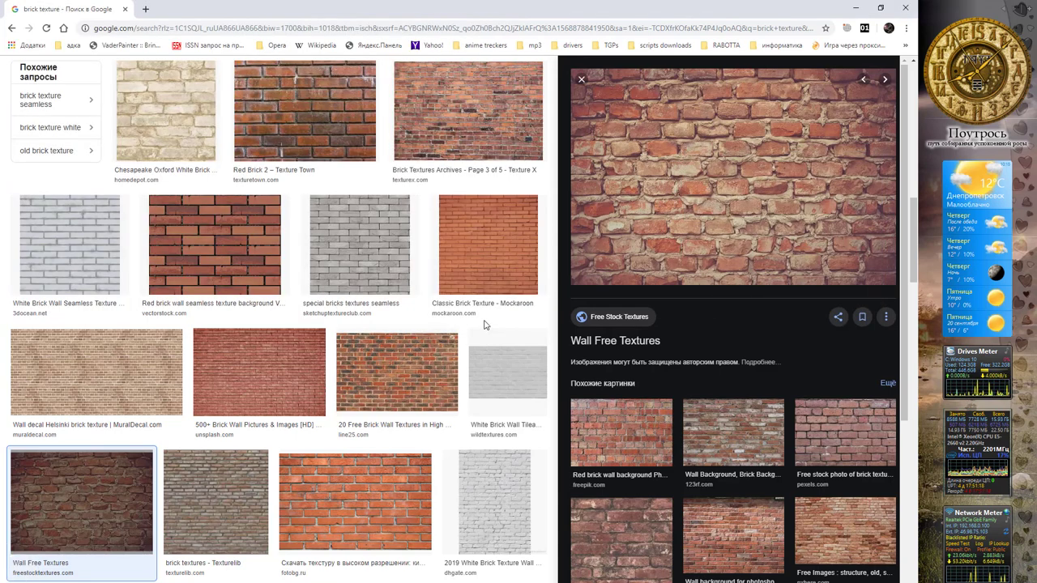
# Step: Switch back to 3ds Max, activate the Perspective viewport and open the Environment and Effects settings
pyautogui.click(857, 7)
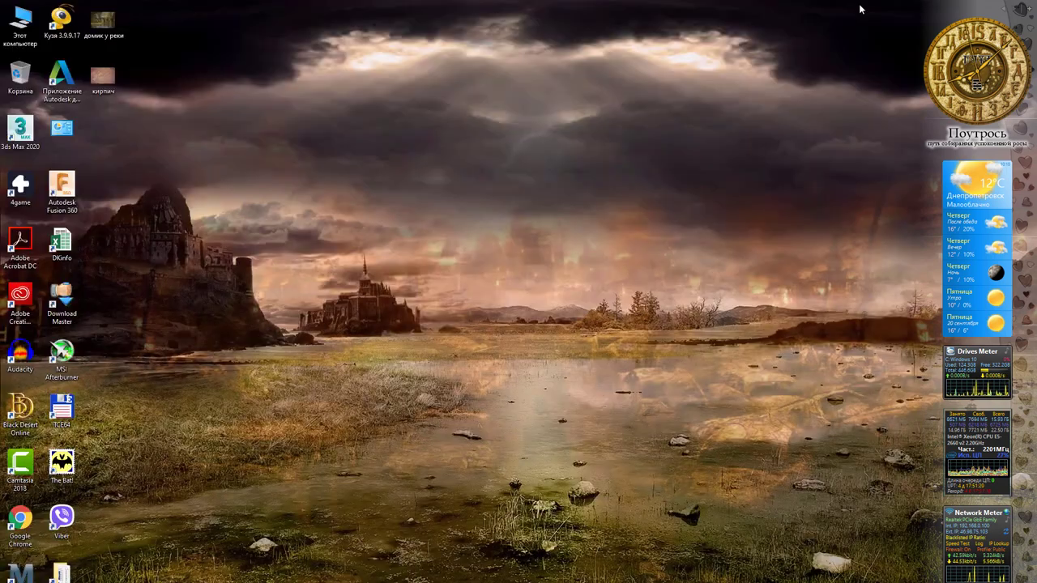
pyautogui.hotkey('alt', 'Tab')
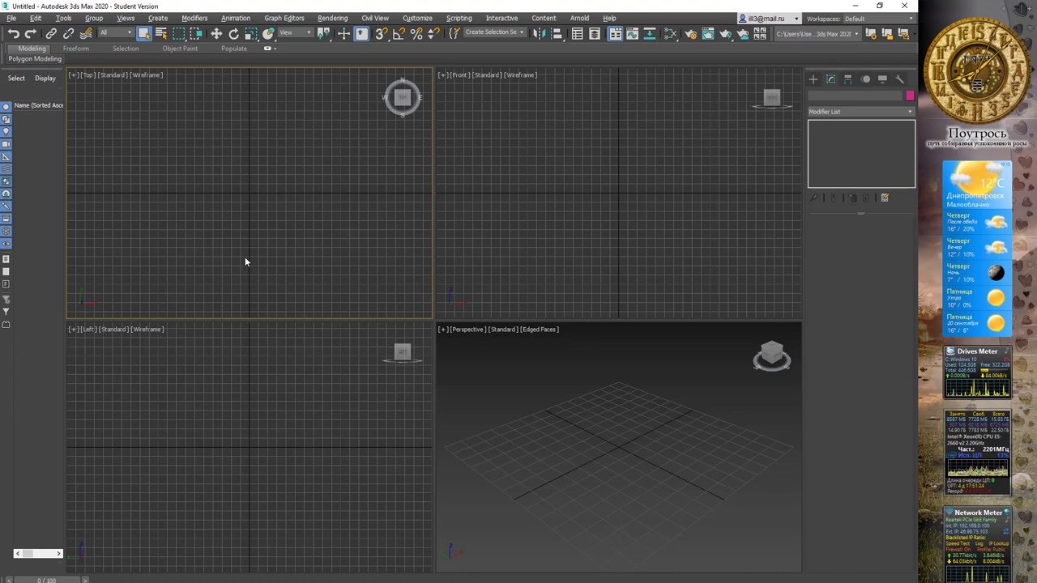
pyautogui.click(473, 363)
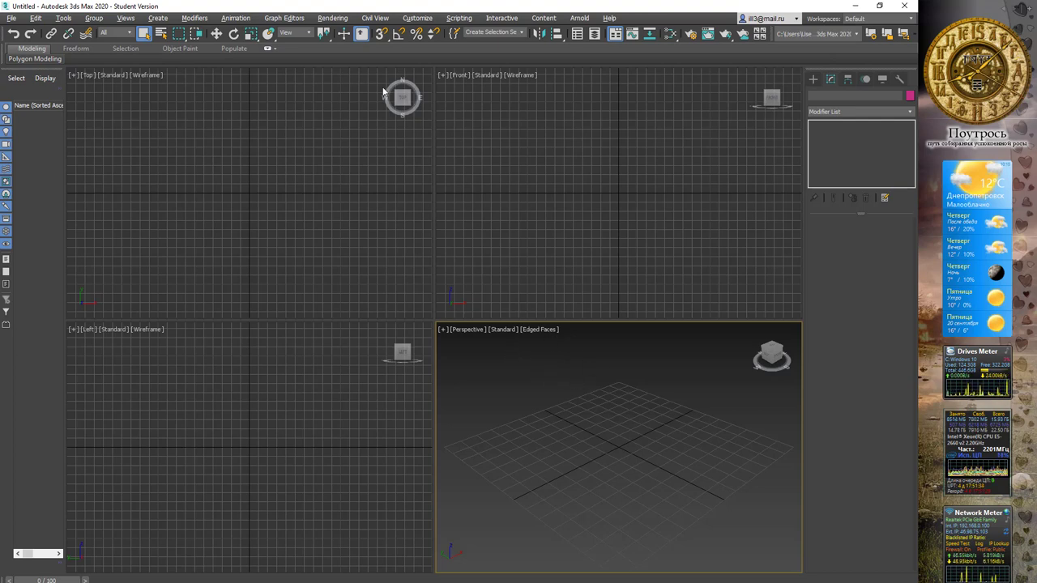
pyautogui.click(333, 17)
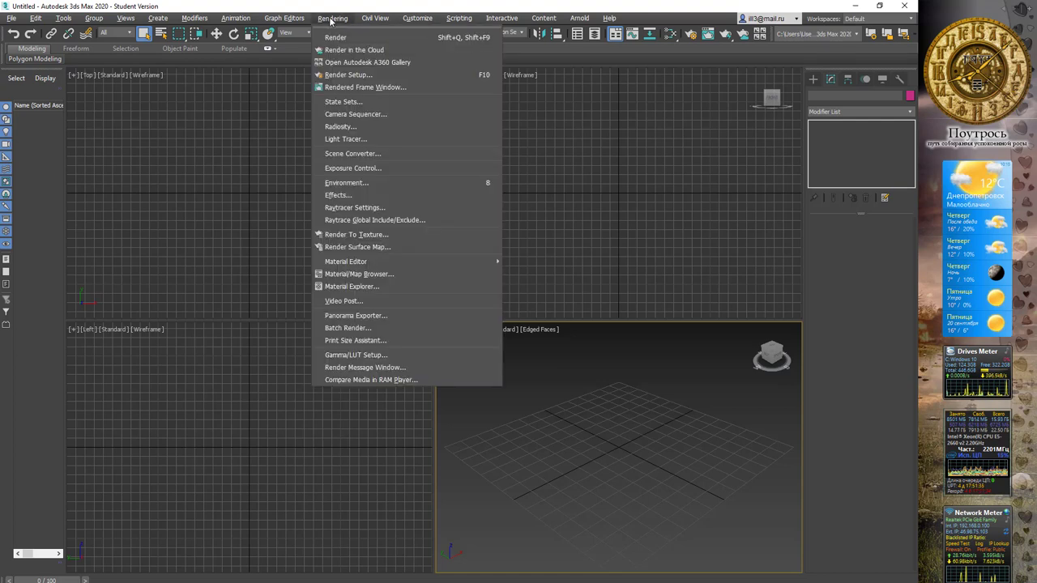
pyautogui.click(391, 182)
pyautogui.moveTo(352, 73); pyautogui.dragTo(488, 129)
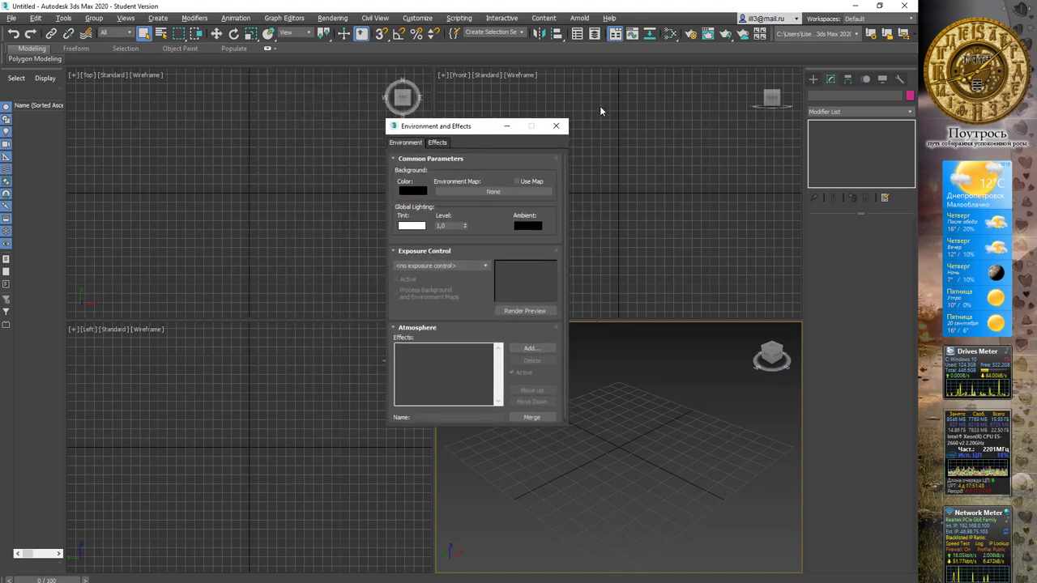
# Step: Render the Perspective view and arrange the render window and the Environment and Effects dialog side by side
pyautogui.click(727, 34)
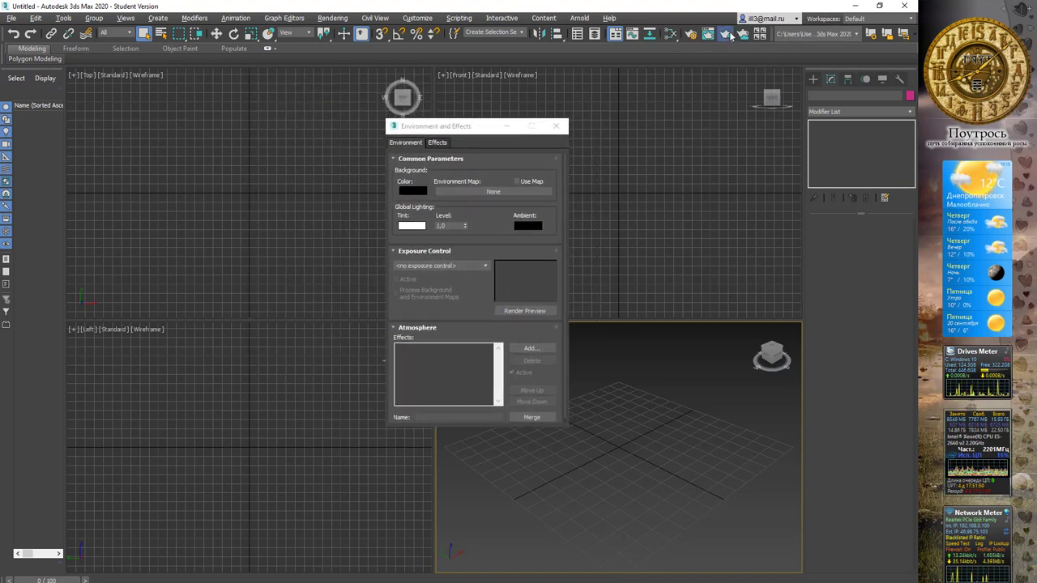
pyautogui.moveTo(368, 107); pyautogui.dragTo(231, 103)
pyautogui.moveTo(430, 127); pyautogui.dragTo(520, 111)
pyautogui.moveTo(257, 104); pyautogui.dragTo(295, 99)
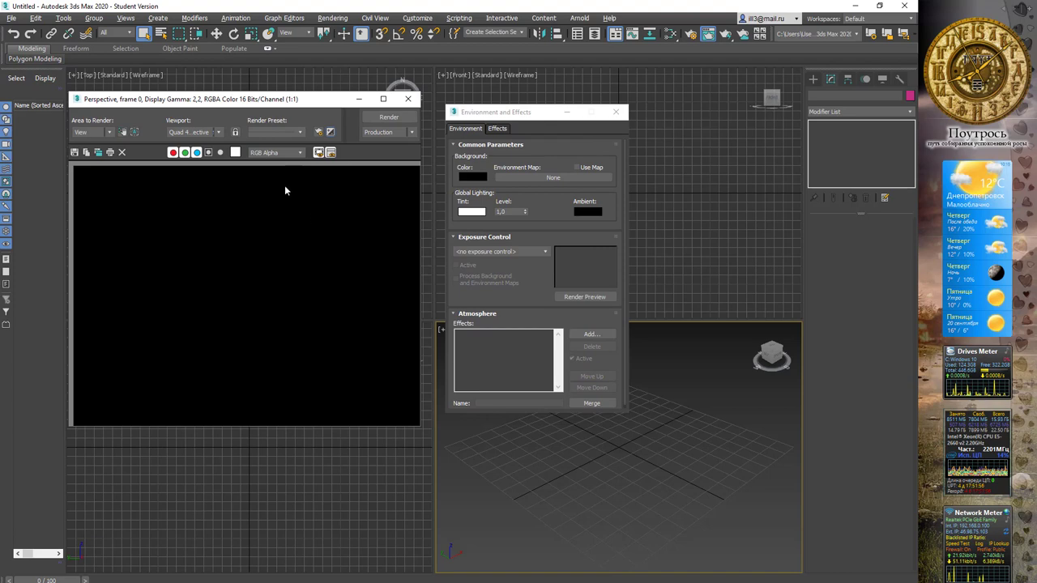
# Step: Set the environment background color to magenta (RGB 185, 0, 178) and render the Perspective view again
pyautogui.click(474, 176)
pyautogui.click(289, 94)
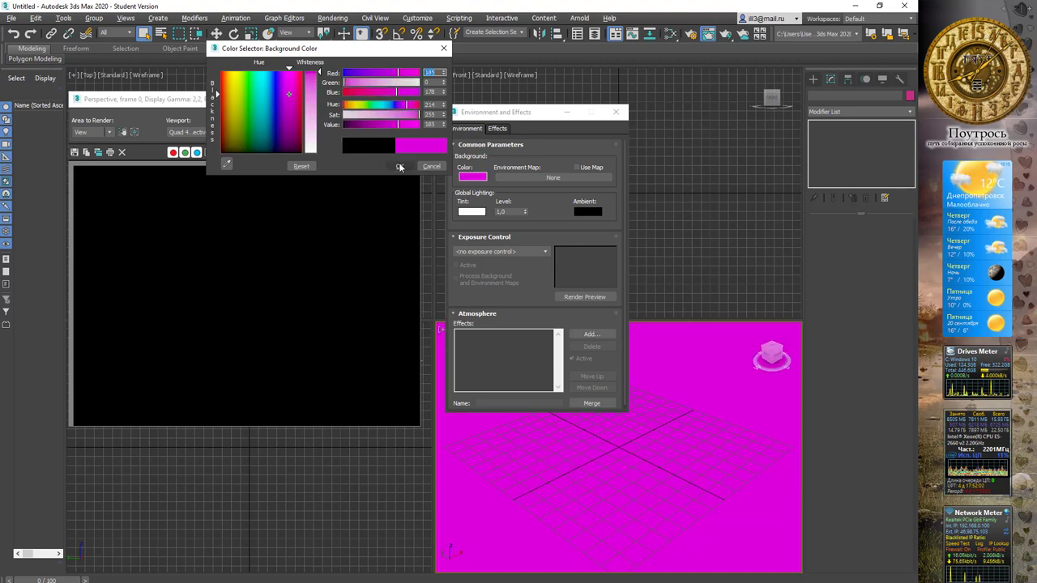
pyautogui.click(400, 167)
pyautogui.click(383, 118)
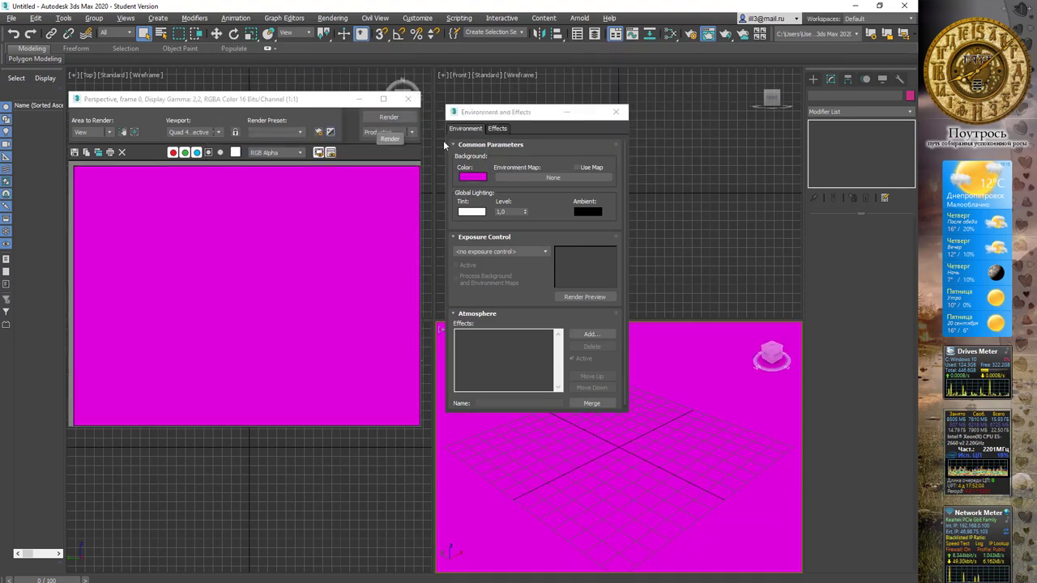
# Step: Set the environment background color to black
pyautogui.click(473, 177)
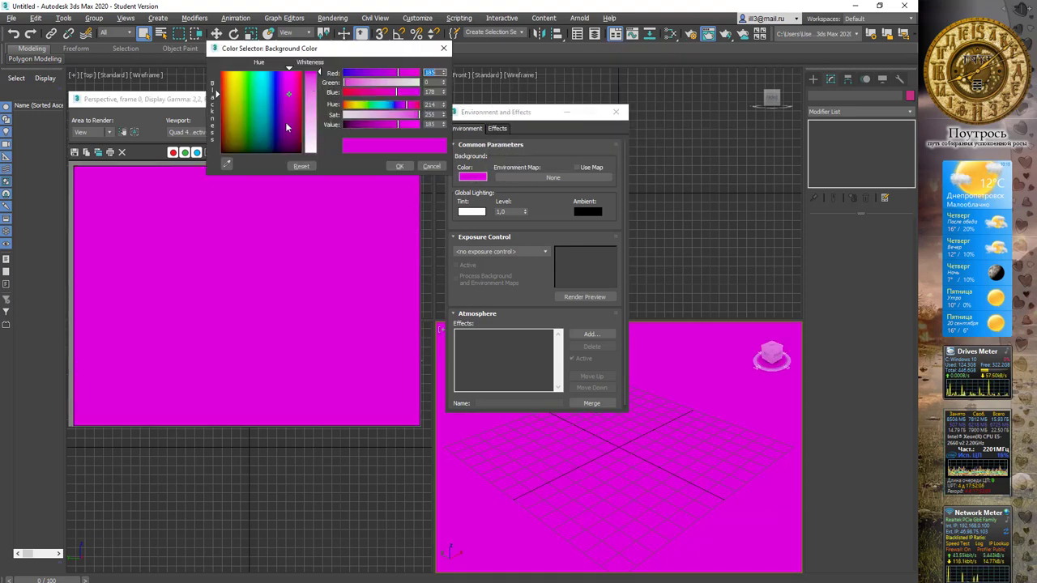
pyautogui.click(297, 150)
pyautogui.click(399, 166)
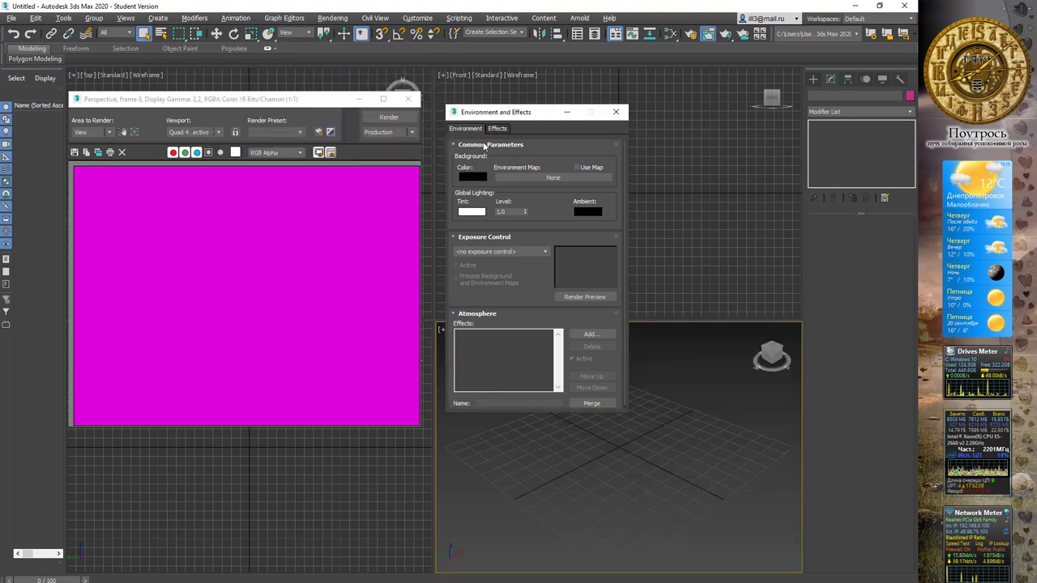
# Step: Render the black background, and assign the desktop image "домик у реки.jpg" as a Bitmap environment map
pyautogui.click(389, 119)
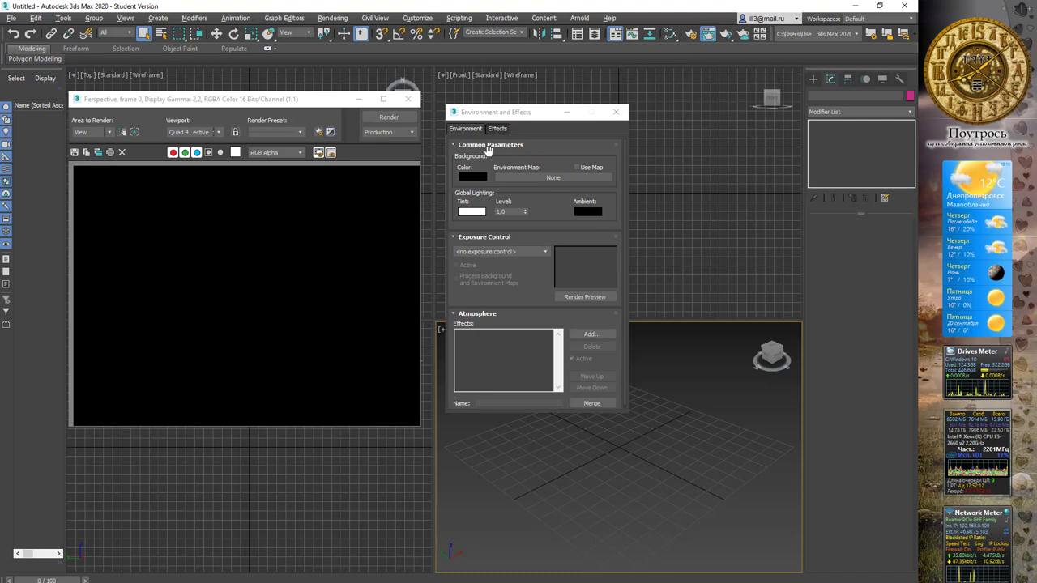
pyautogui.click(540, 177)
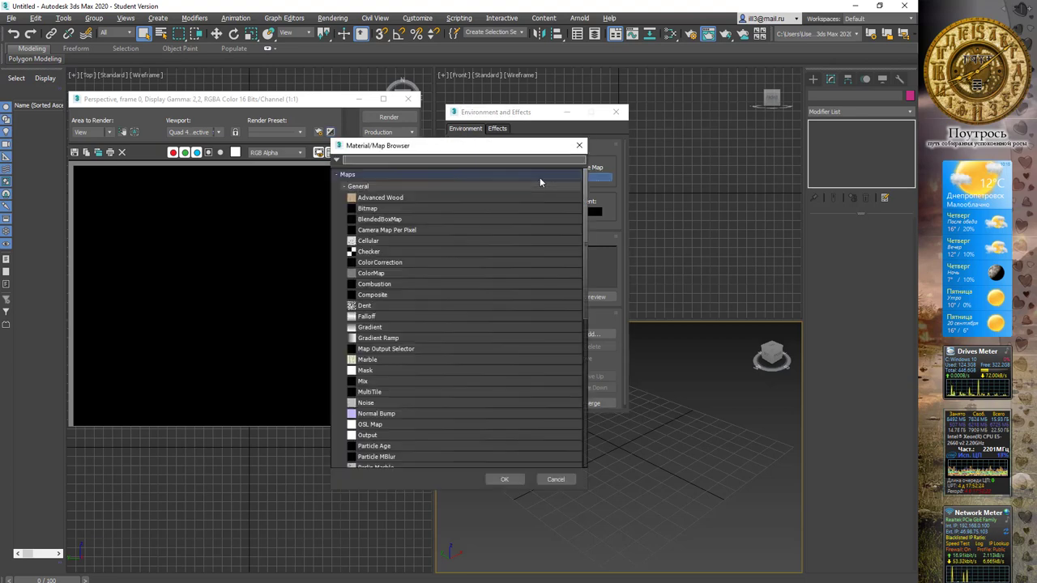
pyautogui.doubleClick(375, 213)
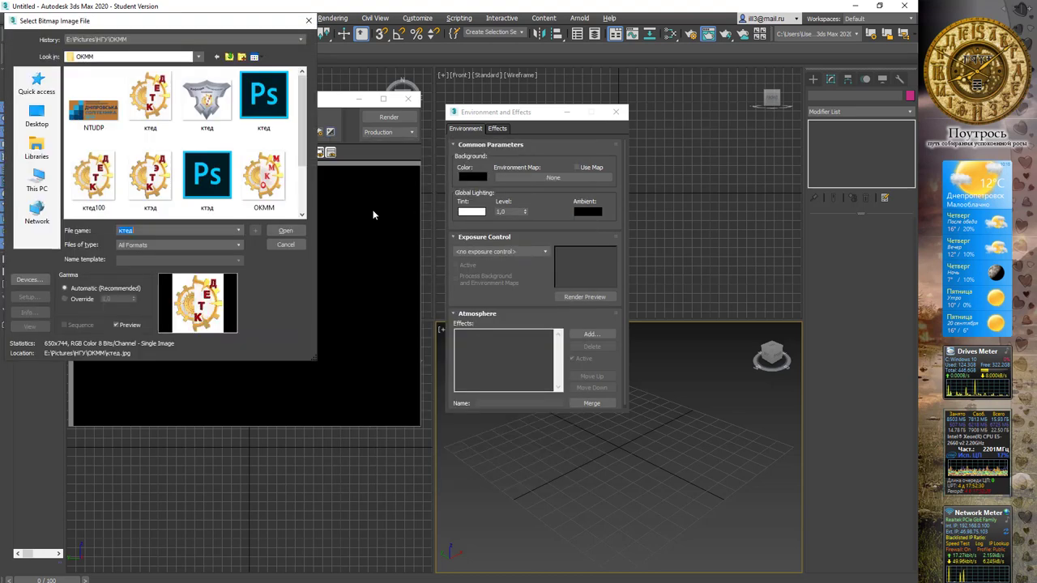
pyautogui.click(34, 114)
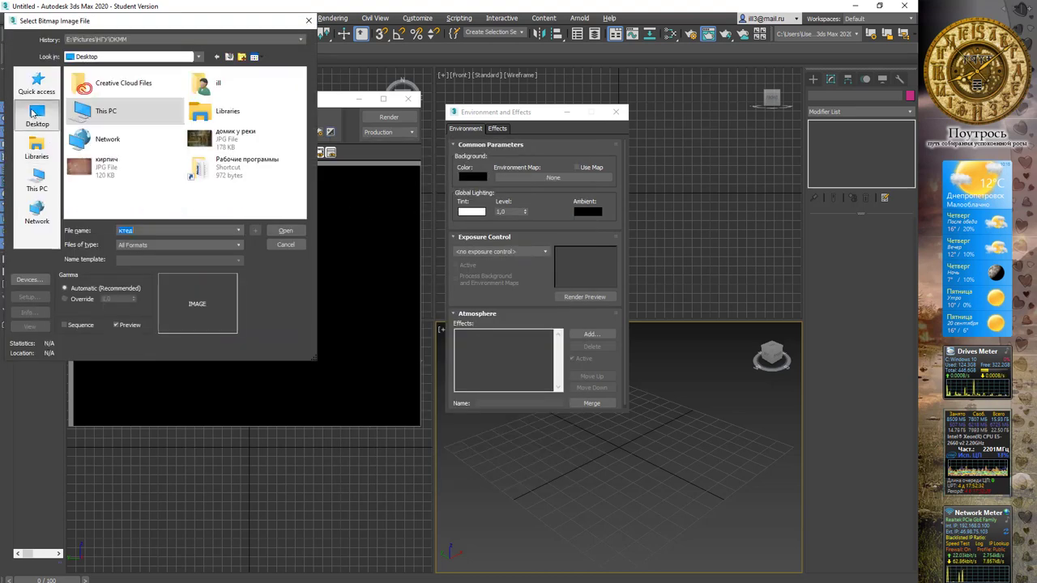
pyautogui.click(233, 140)
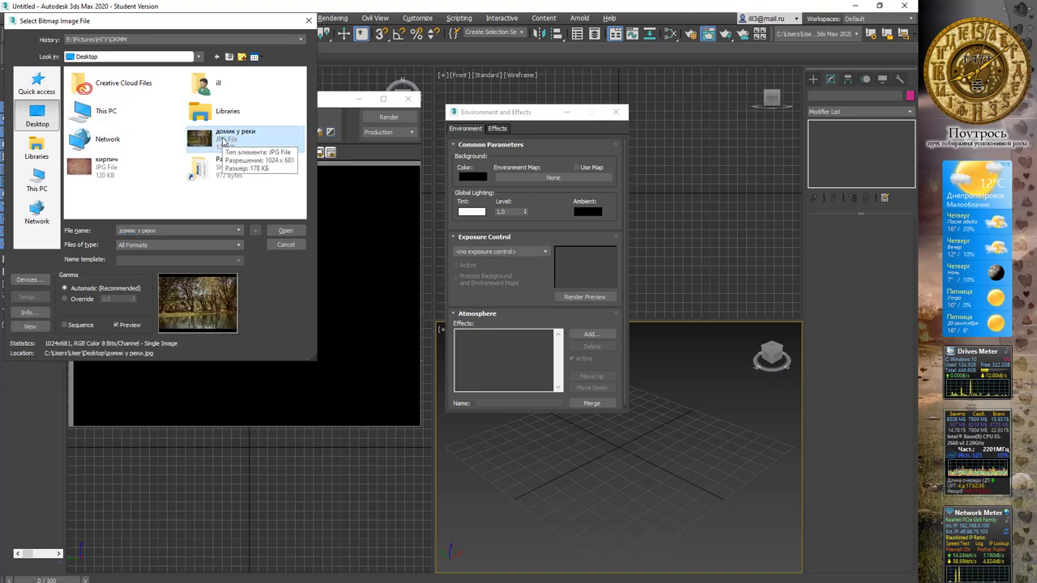
pyautogui.doubleClick(223, 142)
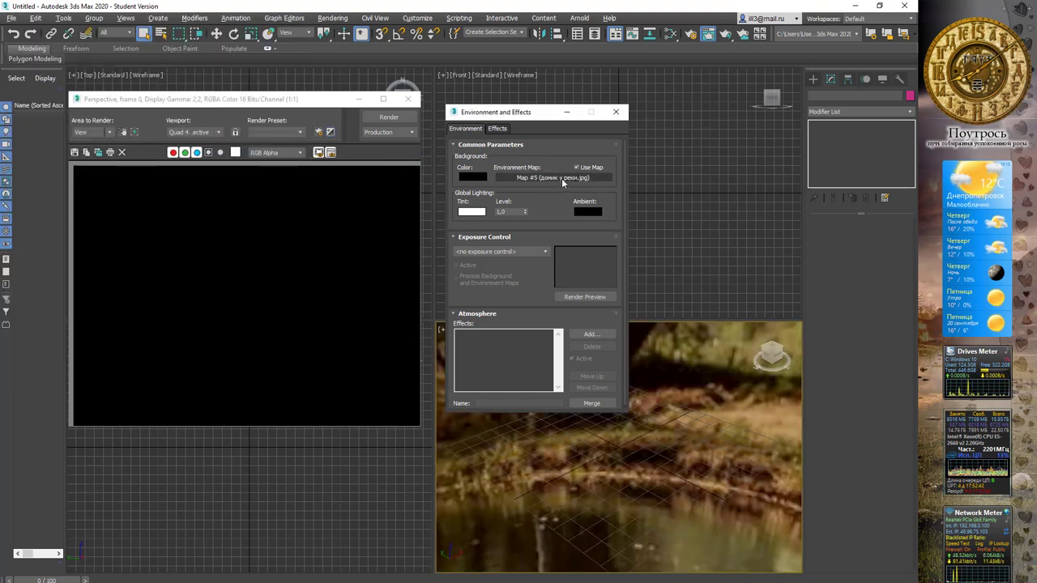
# Step: Render the Perspective view with the house image as its environment background, and close the render window
pyautogui.moveTo(549, 116); pyautogui.dragTo(805, 72)
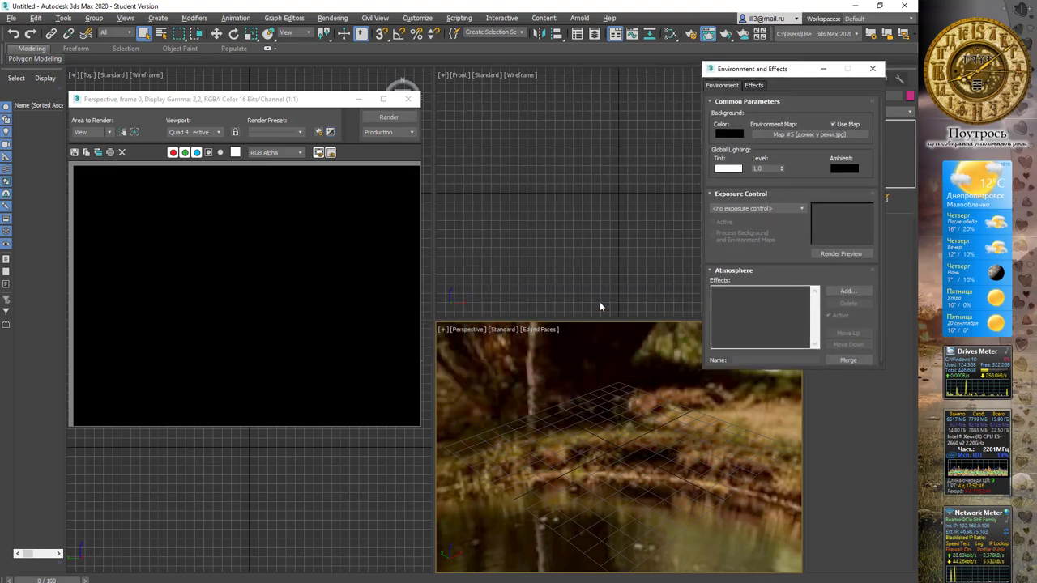
pyautogui.click(381, 119)
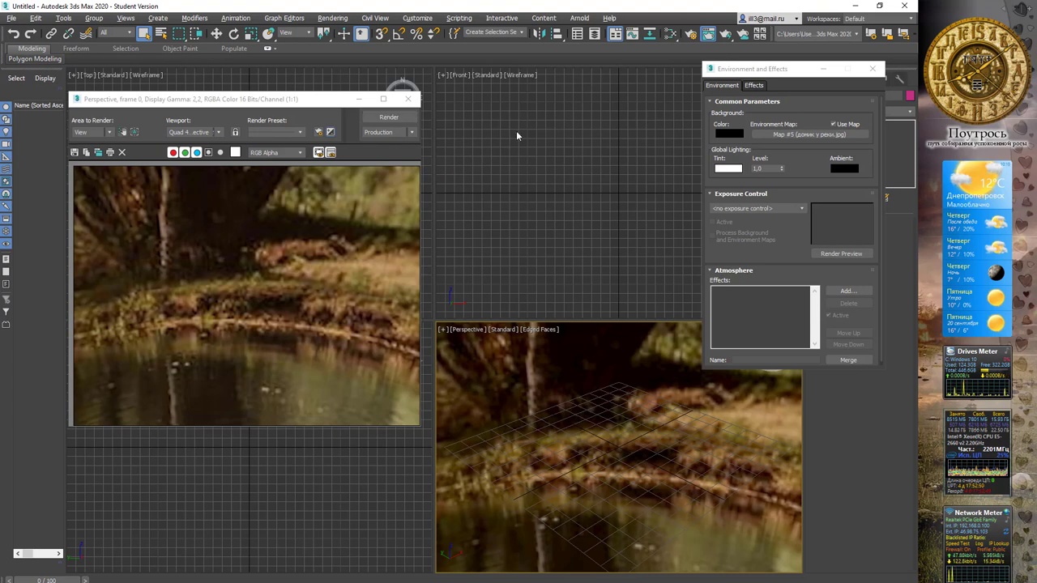
pyautogui.click(408, 99)
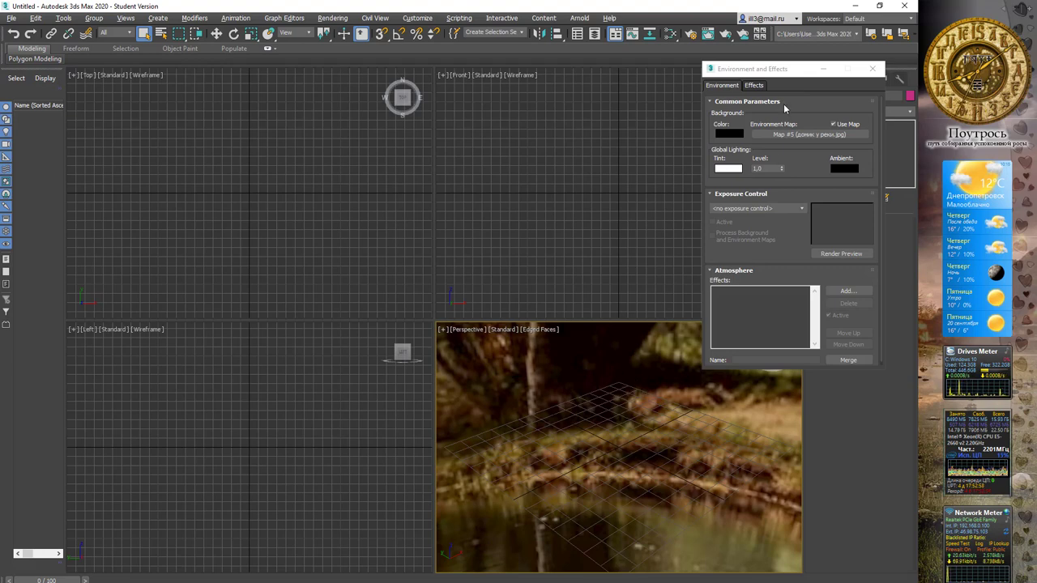
# Step: Maximize the Perspective viewport and open the Slate Material Editor beside the Environment and Effects dialog
pyautogui.moveTo(805, 75); pyautogui.dragTo(130, 170)
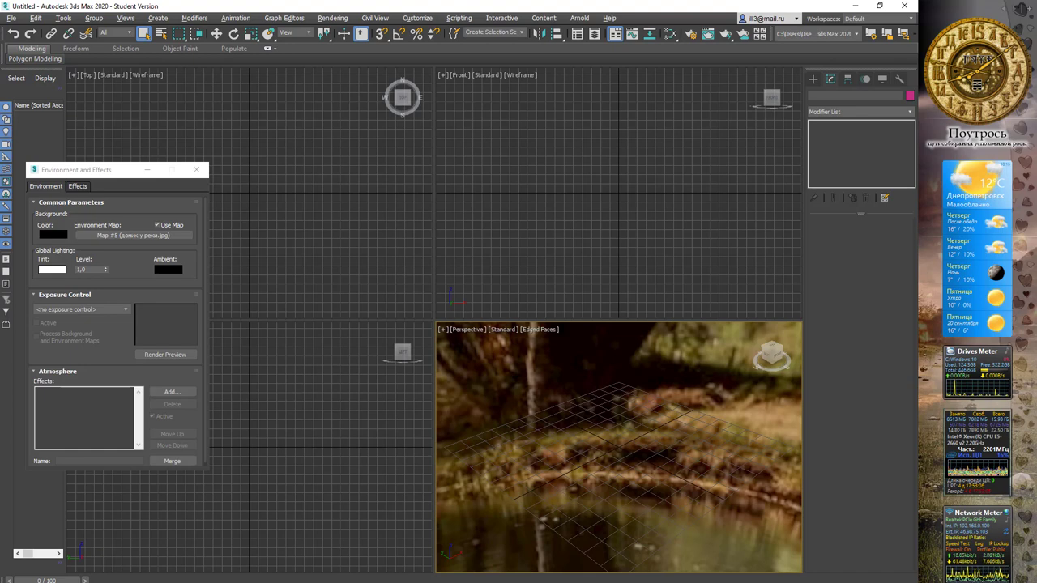
pyautogui.hotkey('alt', 'w')
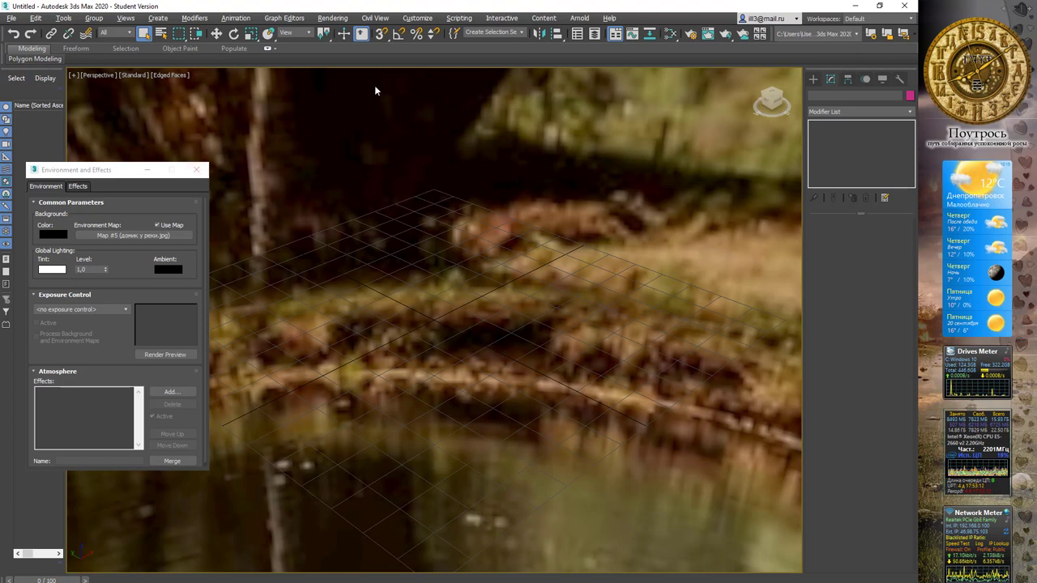
pyautogui.click(338, 21)
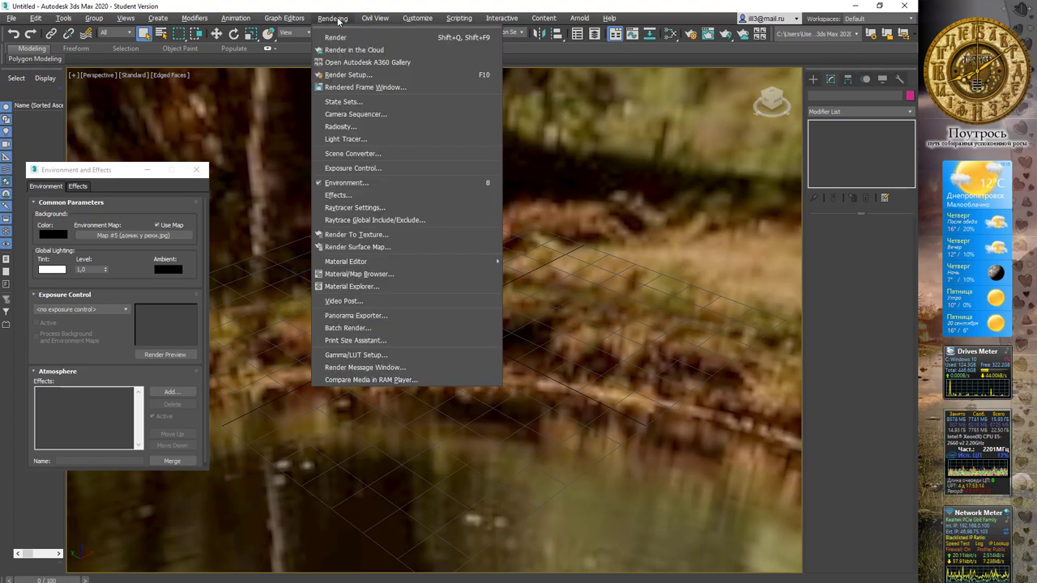
pyautogui.moveTo(368, 264)
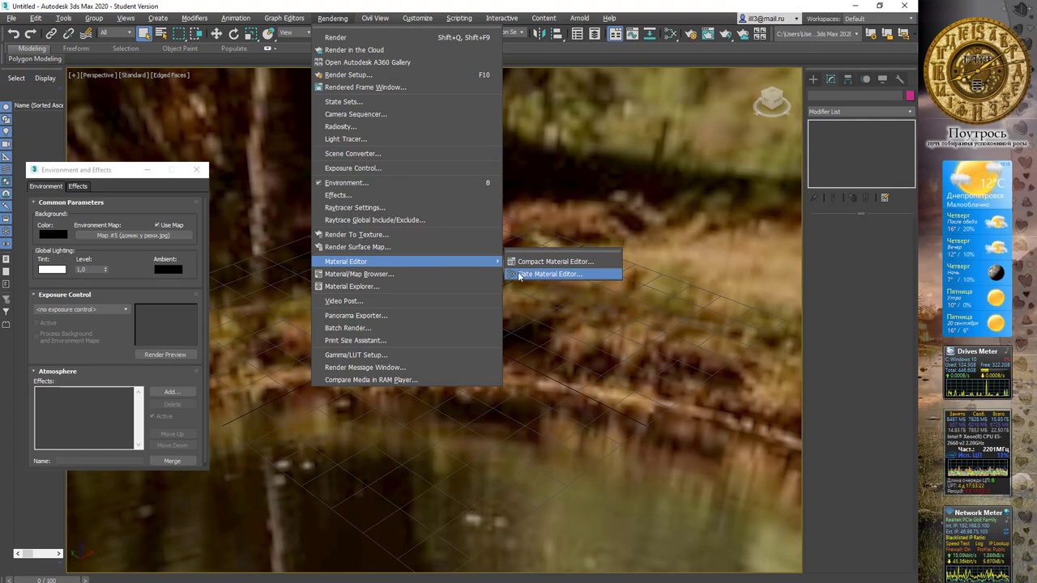
pyautogui.press('m')
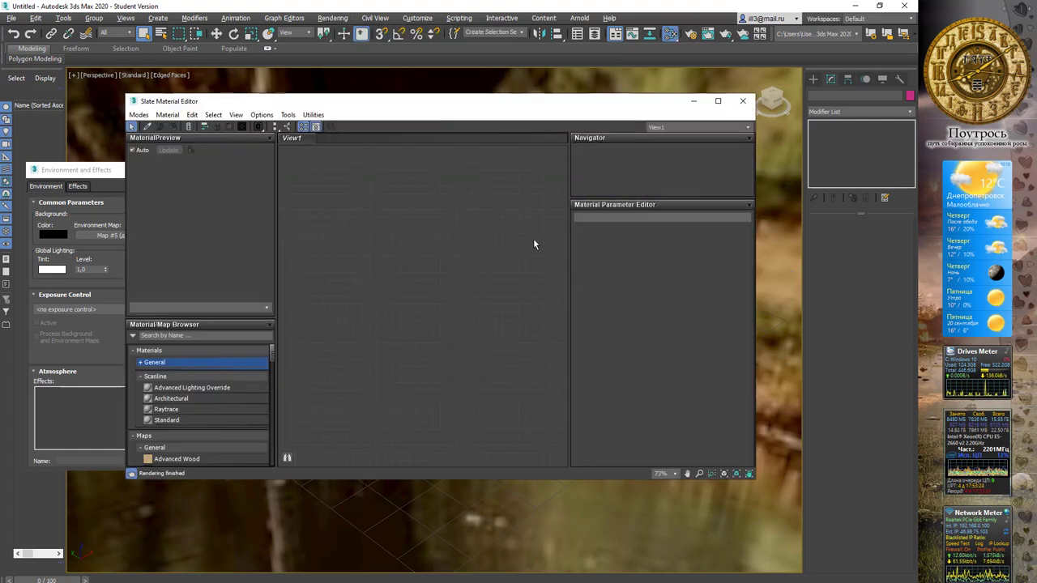
pyautogui.moveTo(410, 108); pyautogui.dragTo(535, 114)
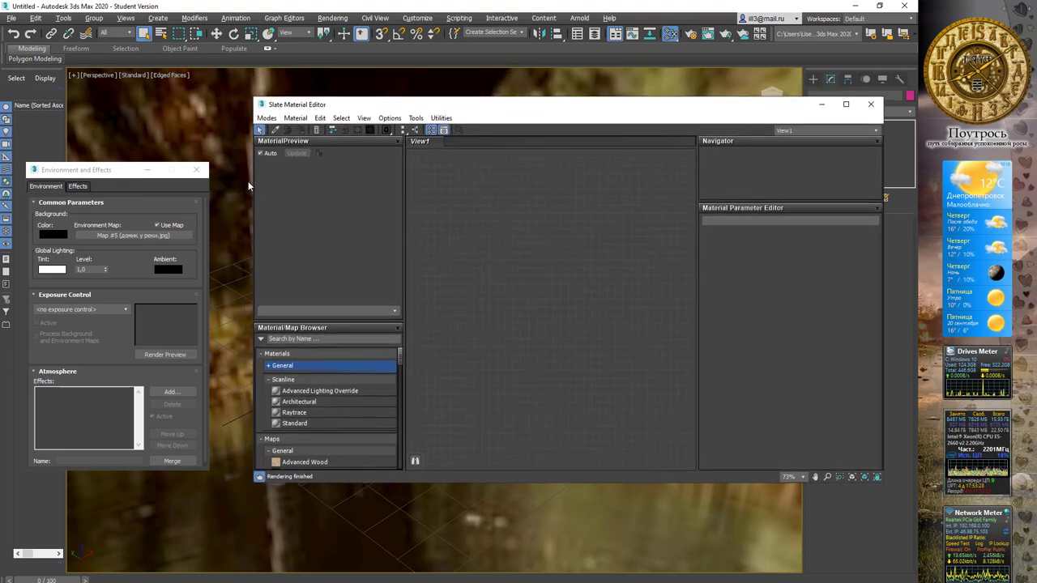
pyautogui.moveTo(109, 169); pyautogui.dragTo(134, 142)
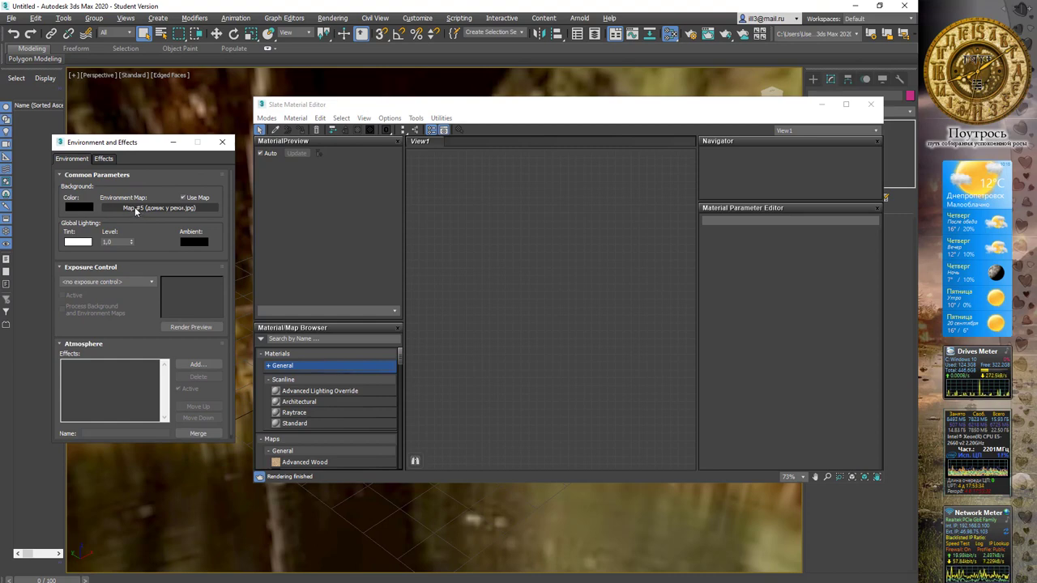
# Step: Place the environment map in the Slate Material Editor's View1 as an instance
pyautogui.moveTo(132, 210); pyautogui.dragTo(513, 221)
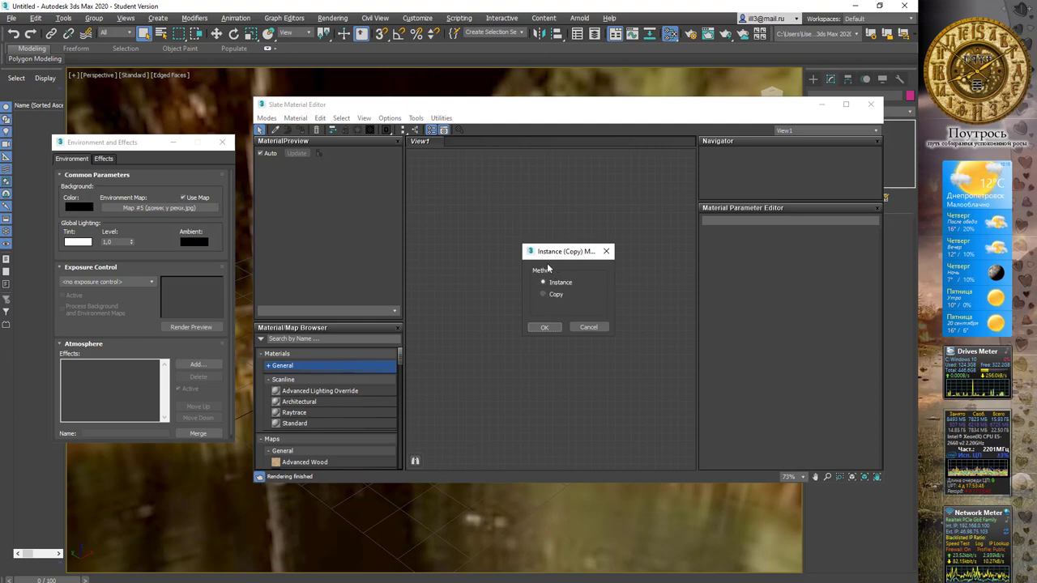
pyautogui.click(545, 326)
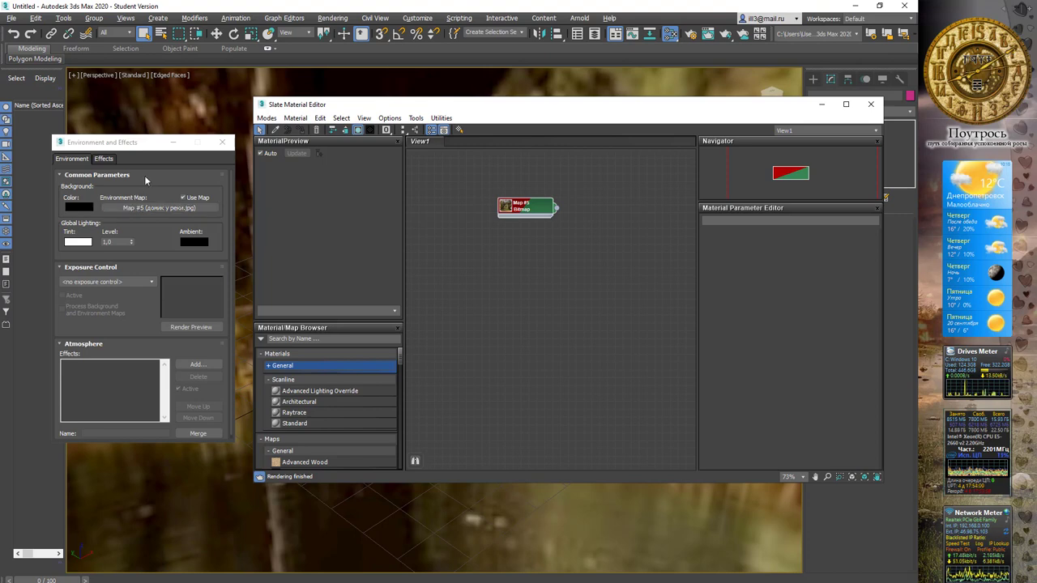
pyautogui.moveTo(150, 144); pyautogui.dragTo(146, 140)
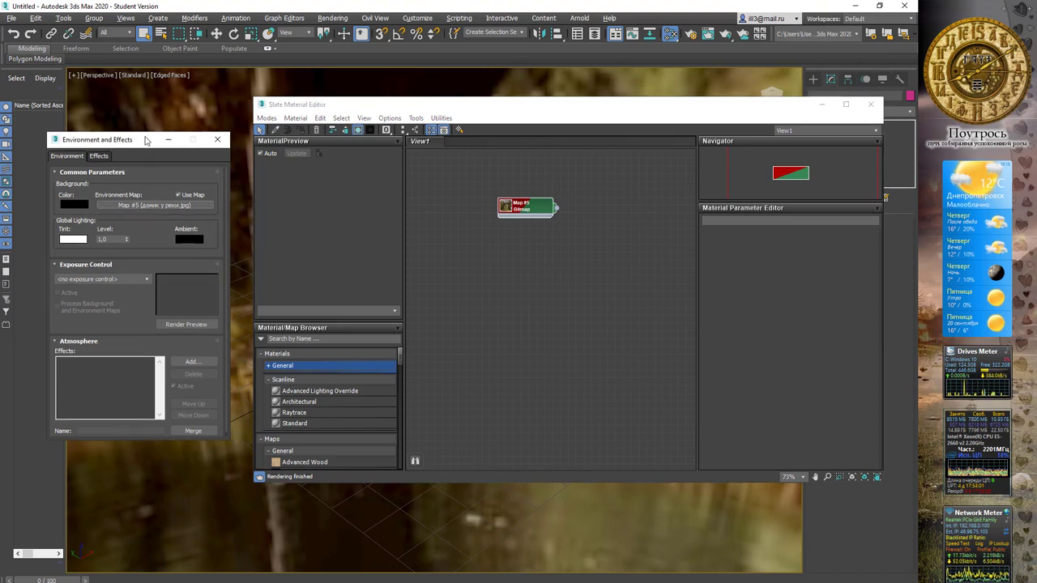
# Step: Open the parameters of the "домик у реки.jpg" bitmap node and set its environment mapping to Screen
pyautogui.doubleClick(526, 209)
pyautogui.moveTo(503, 207); pyautogui.dragTo(440, 191)
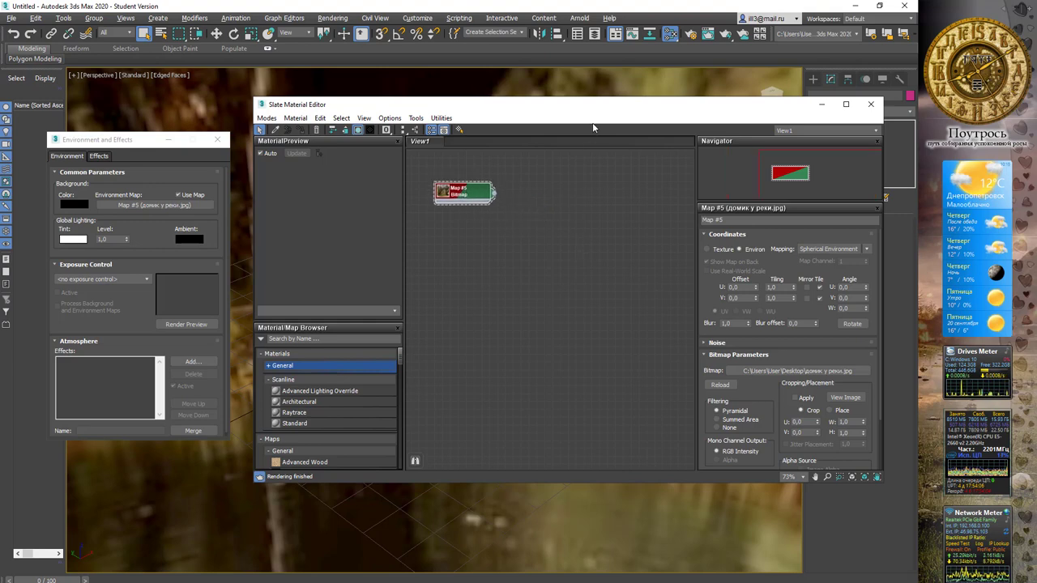
pyautogui.moveTo(478, 195); pyautogui.dragTo(486, 196)
pyautogui.scroll(5, 486, 197)
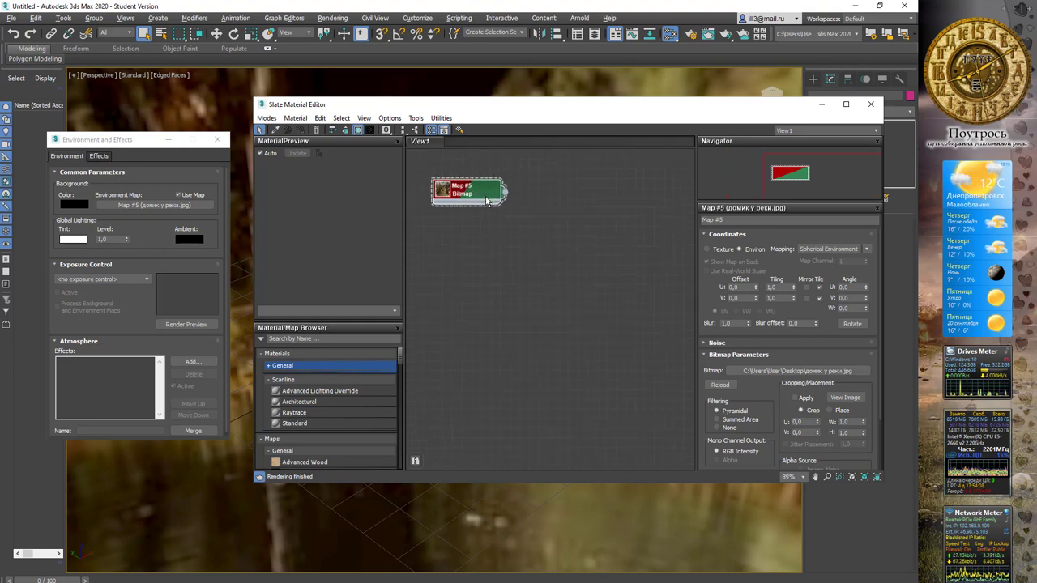
pyautogui.scroll(3, 517, 221)
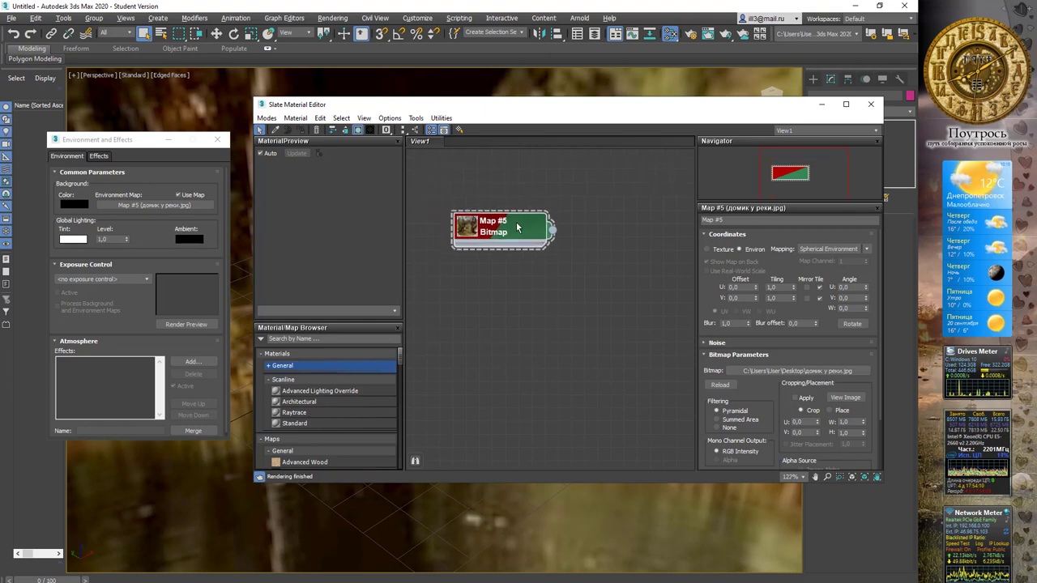
pyautogui.moveTo(531, 212); pyautogui.dragTo(539, 185)
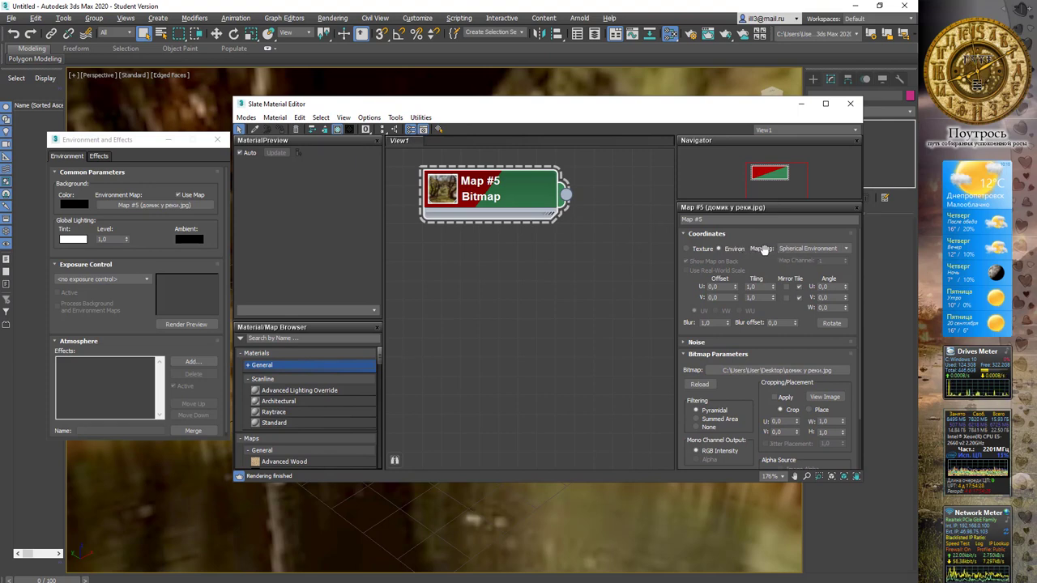
pyautogui.click(828, 251)
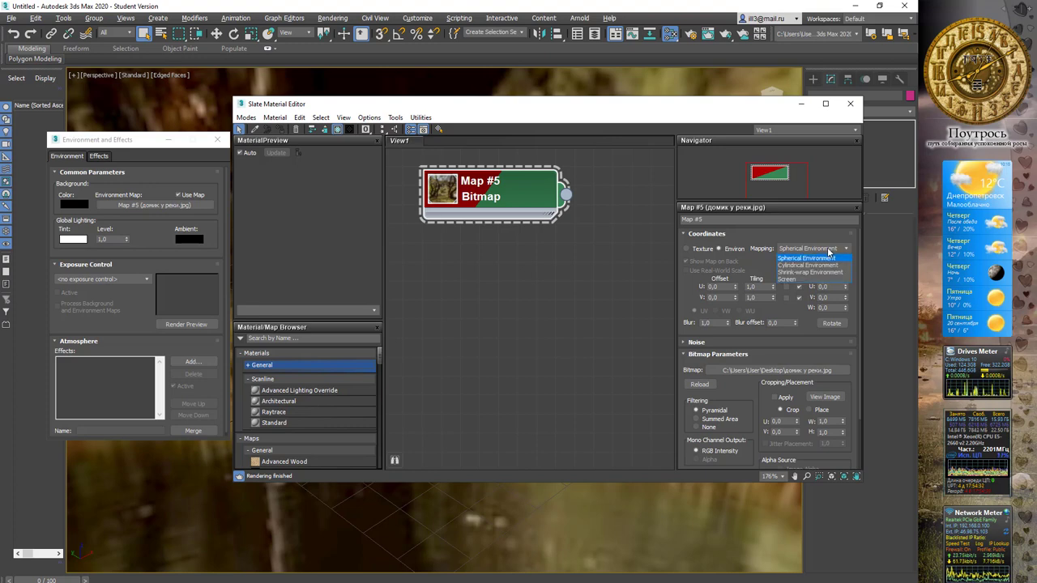
pyautogui.click(795, 280)
# Step: Close the Environment and Effects dialog and the Slate Material Editor to clear the Perspective viewport
pyautogui.moveTo(438, 117); pyautogui.dragTo(651, 175)
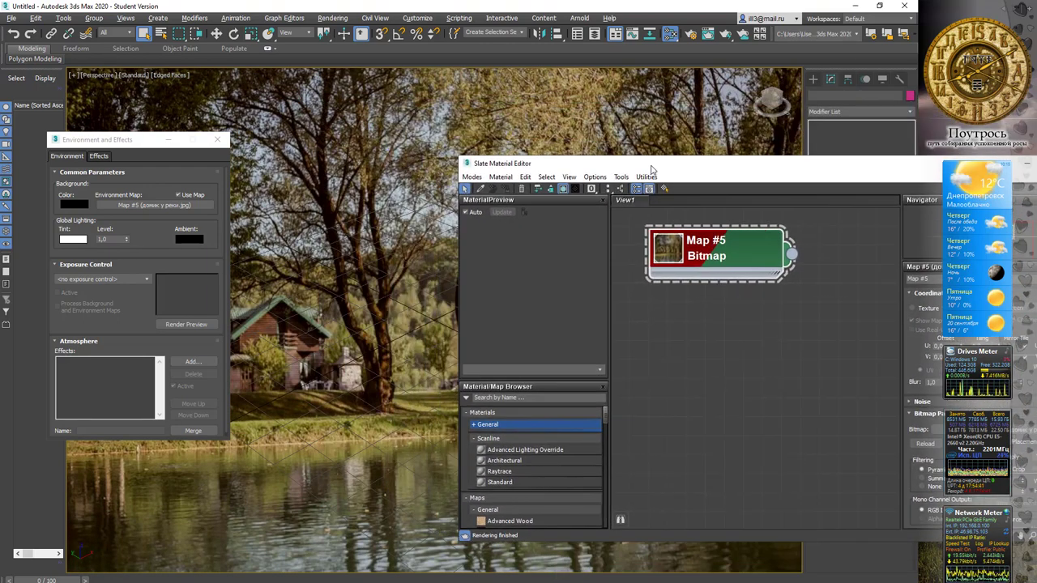
pyautogui.click(218, 141)
pyautogui.moveTo(571, 168); pyautogui.dragTo(552, 153)
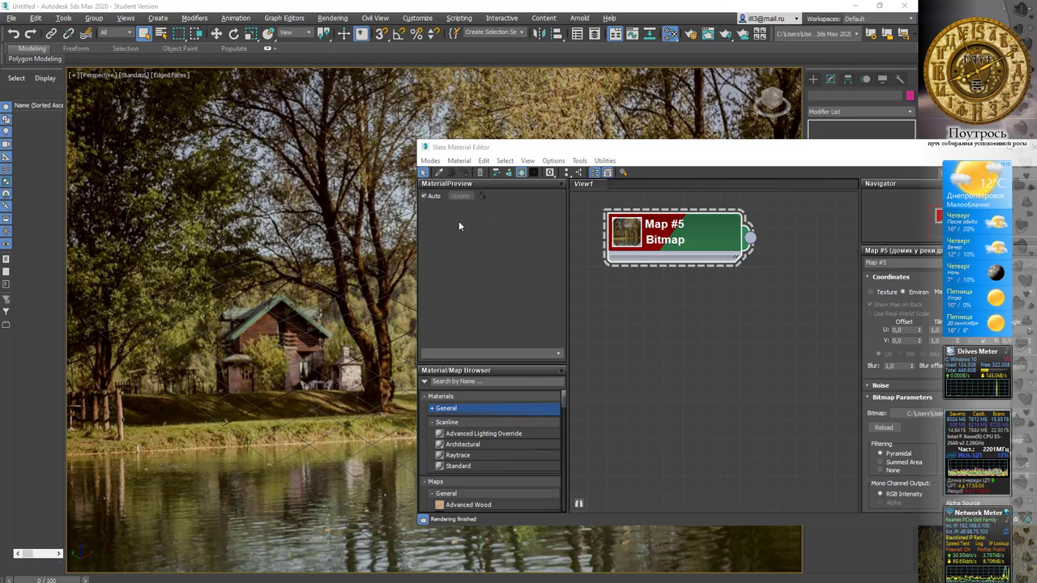
pyautogui.moveTo(890, 154); pyautogui.dragTo(670, 190)
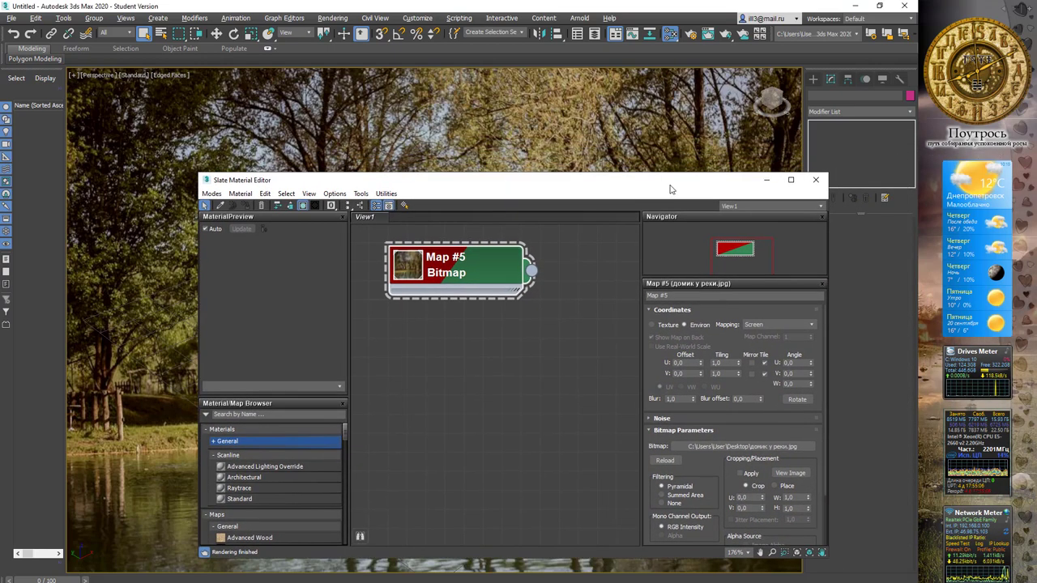
pyautogui.click(815, 179)
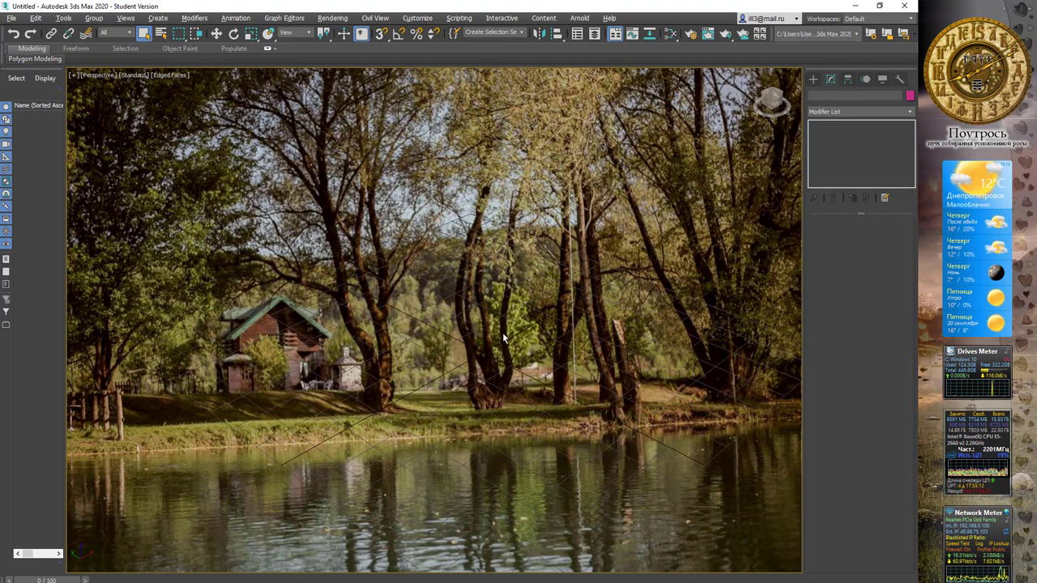
# Step: Create a plane about 120.5 cm long and 279 cm wide at the shoreline, matching the perspective of the background photo
pyautogui.moveTo(507, 336)
pyautogui.keyDown('alt'); pyautogui.mouseDown(button='middle')
pyautogui.moveTo(524, 292)
pyautogui.moveTo(496, 350)
pyautogui.mouseUp(button='middle'); pyautogui.keyUp('alt')
pyautogui.scroll(-3, 498, 364)
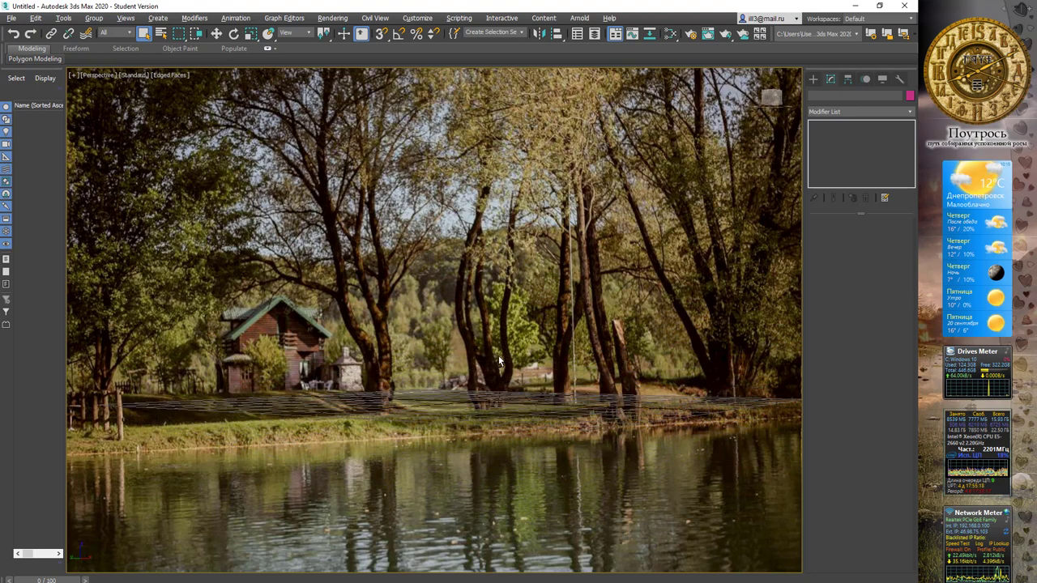
pyautogui.scroll(2, 499, 362)
pyautogui.scroll(3, 506, 334)
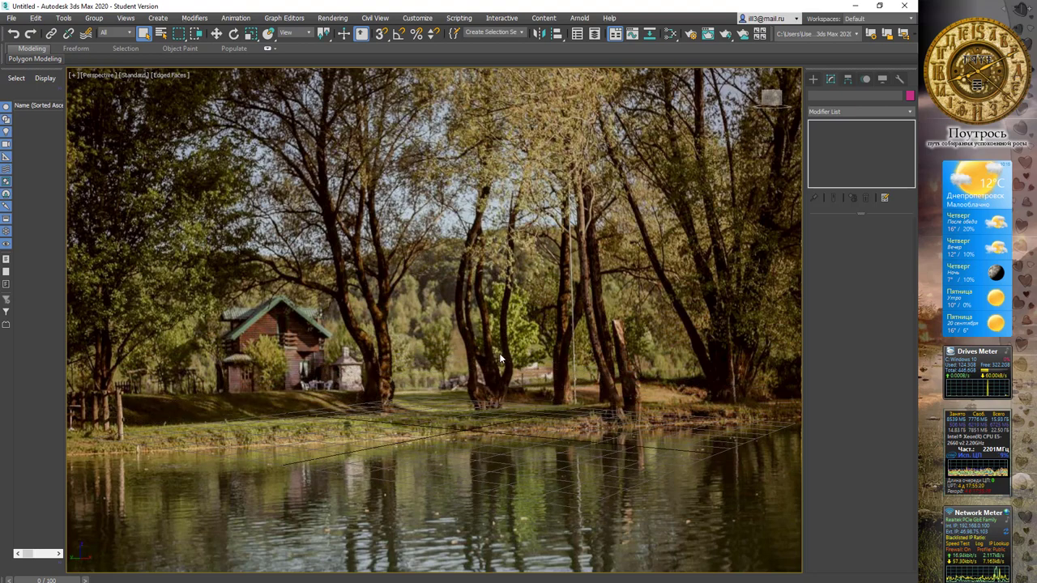
pyautogui.scroll(-2, 477, 409)
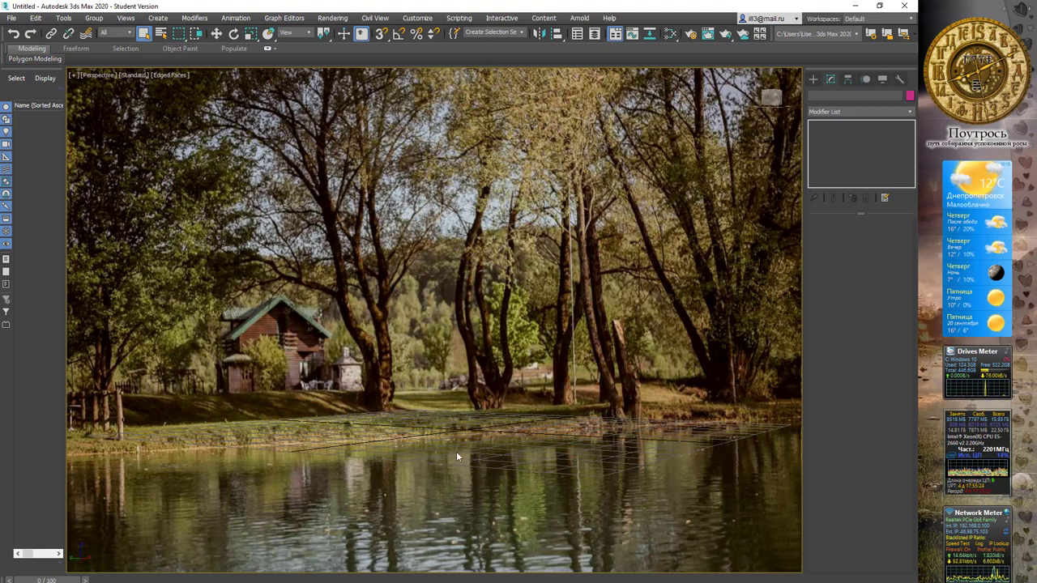
pyautogui.moveTo(457, 418)
pyautogui.mouseDown(button='middle')
pyautogui.moveTo(461, 374)
pyautogui.moveTo(465, 418)
pyautogui.mouseUp(button='middle')
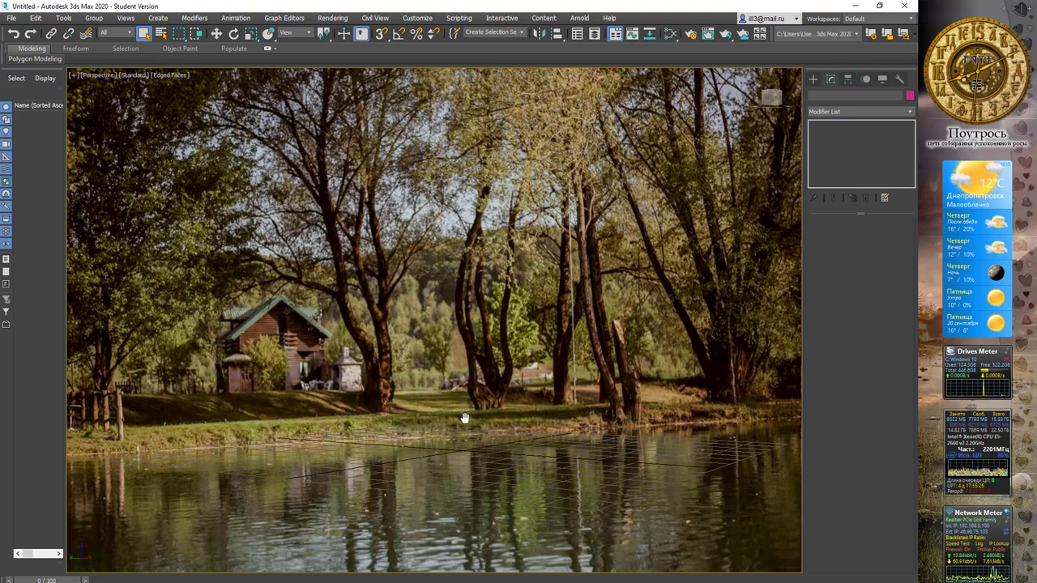
pyautogui.click(814, 78)
pyautogui.click(815, 94)
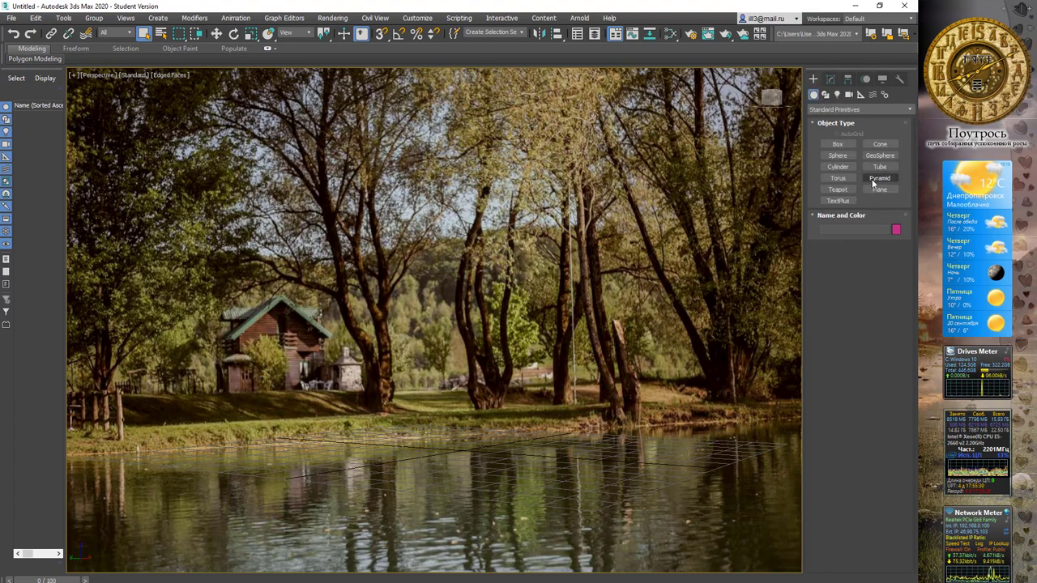
pyautogui.click(872, 190)
pyautogui.moveTo(229, 442); pyautogui.dragTo(828, 411)
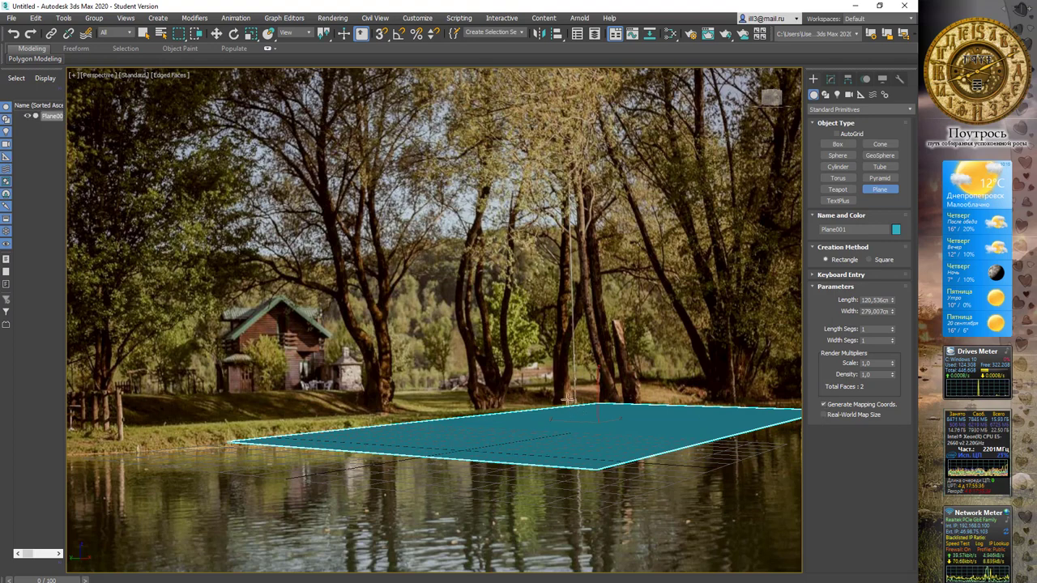
pyautogui.keyDown('alt'); pyautogui.moveTo(568, 398); pyautogui.dragTo(560, 430, button='middle'); pyautogui.keyUp('alt')
pyautogui.moveTo(502, 458); pyautogui.dragTo(546, 452, button='middle')
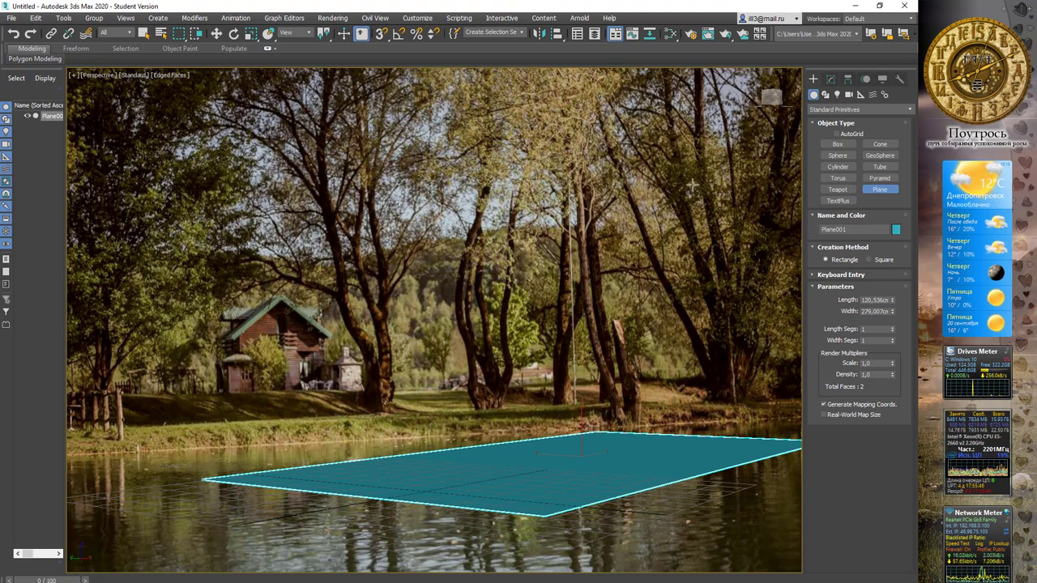
# Step: Rotate the plane about its vertical axis so its far edge runs along the shoreline in the photo
pyautogui.click(233, 35)
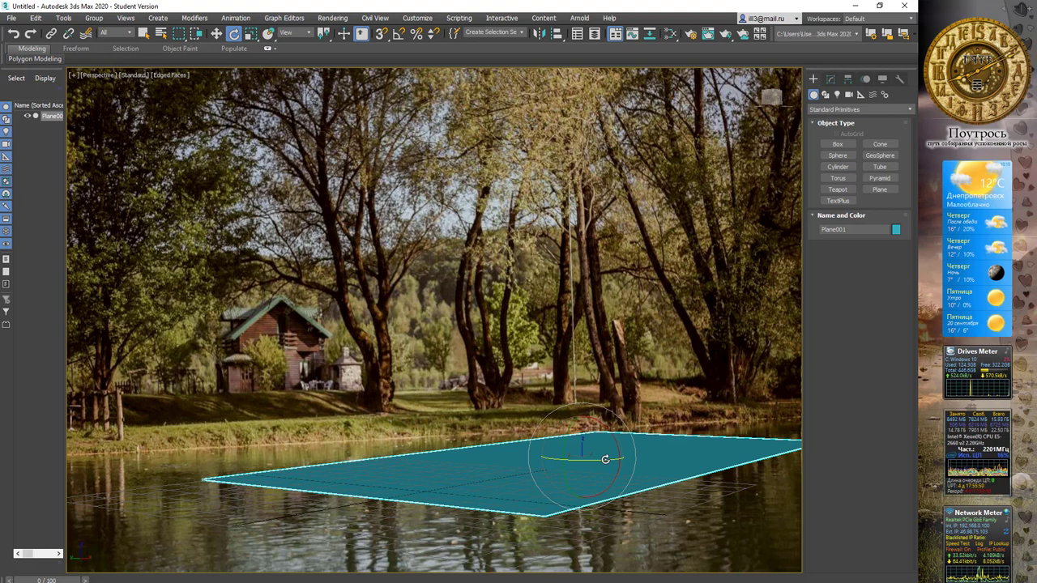
pyautogui.moveTo(607, 457); pyautogui.dragTo(528, 442)
pyautogui.press('w')
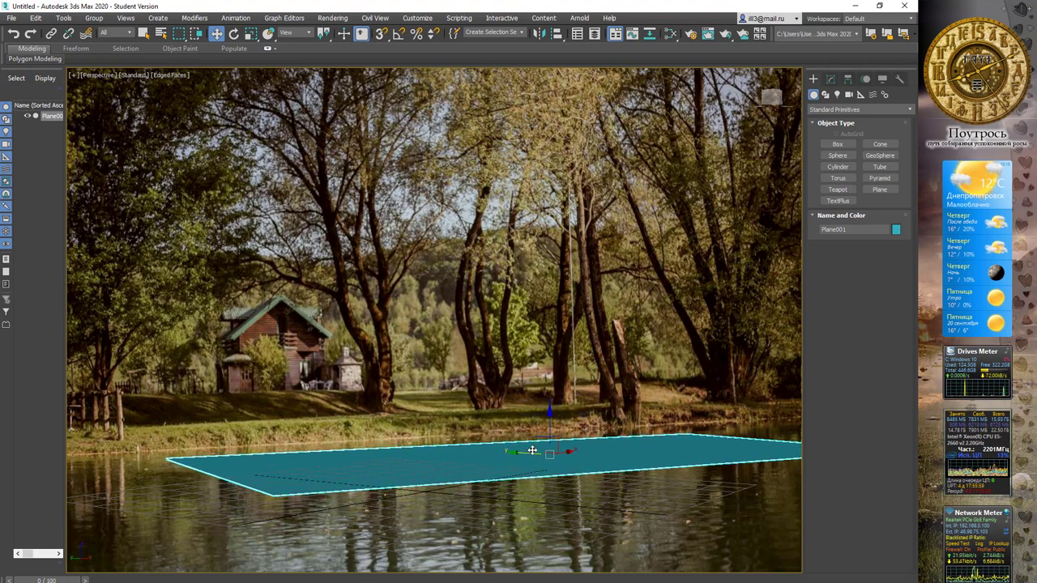
# Step: Enlarge the plane to about 304 cm long and 635 cm wide and shift it to cover the river up to the shoreline
pyautogui.click(830, 81)
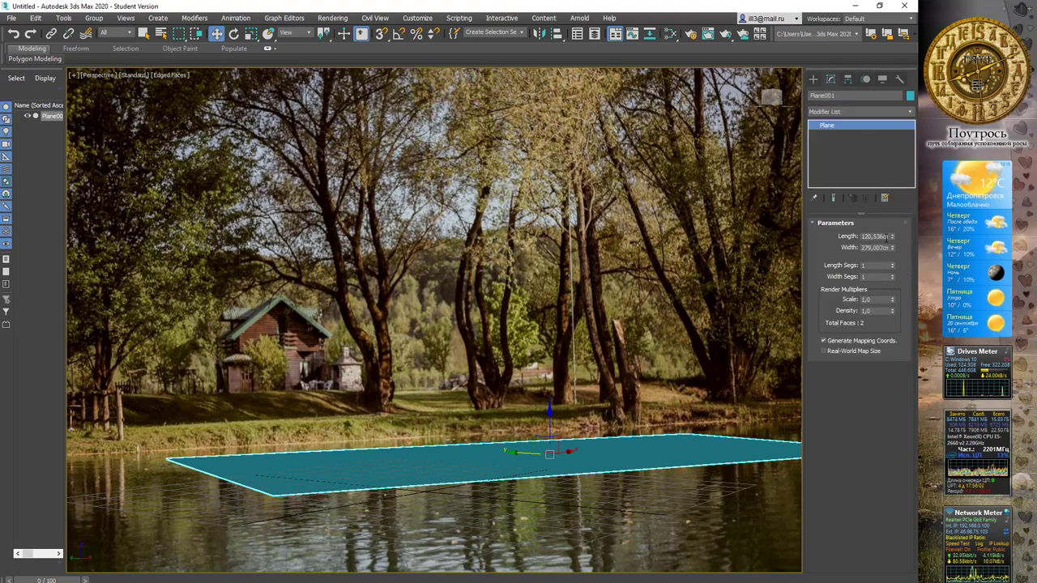
pyautogui.moveTo(891, 239); pyautogui.dragTo(894, 204)
pyautogui.moveTo(526, 451); pyautogui.dragTo(594, 473)
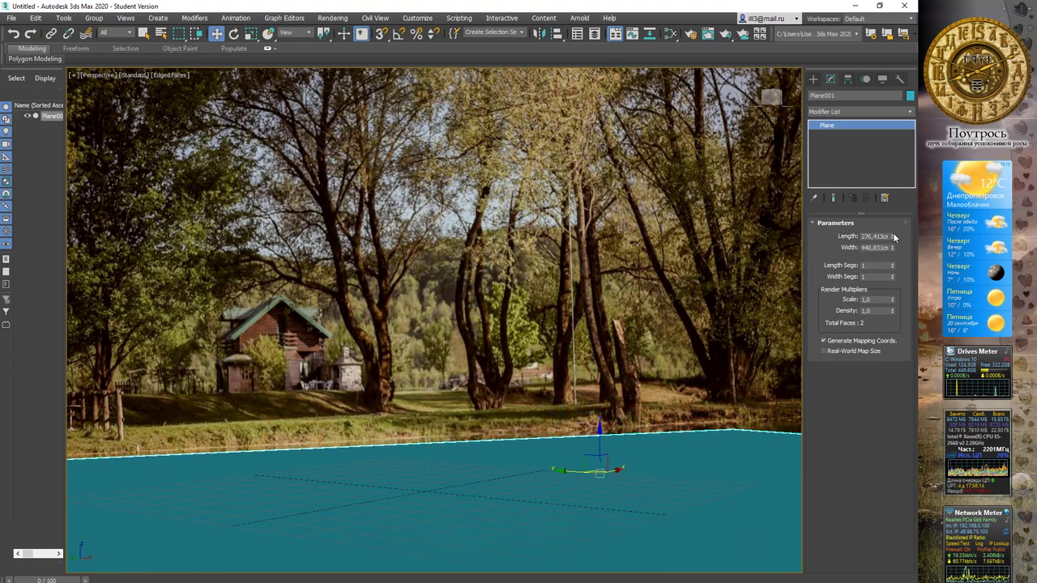
pyautogui.moveTo(893, 236); pyautogui.dragTo(898, 221)
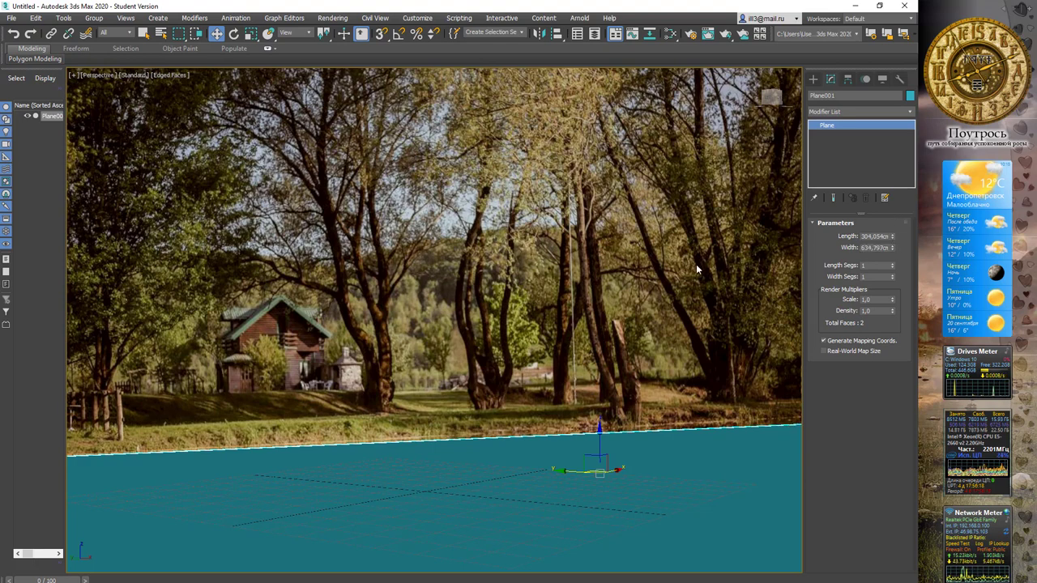
# Step: Rename the plane "water"
pyautogui.click(835, 96)
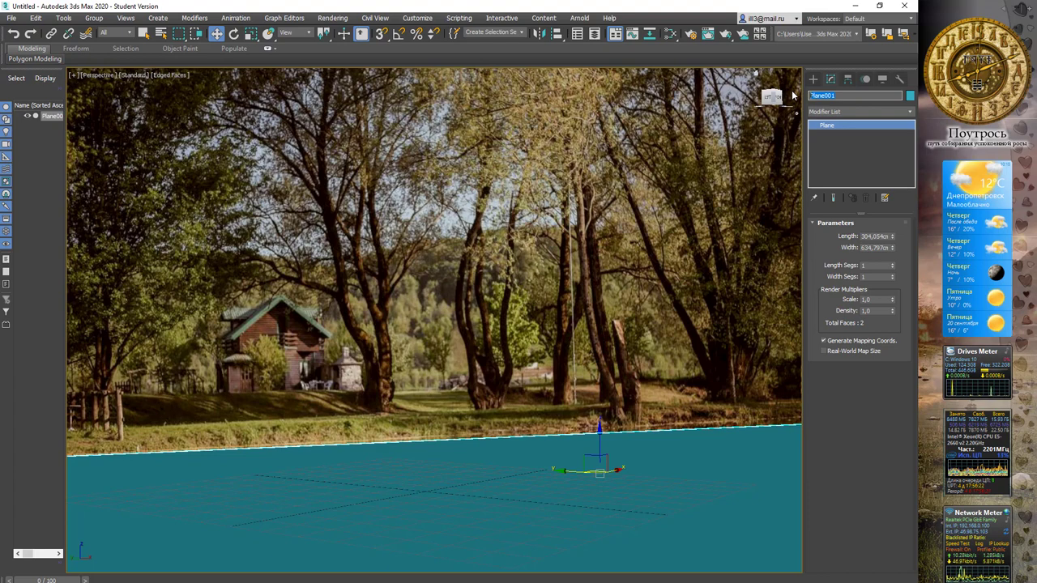
pyautogui.write('water')
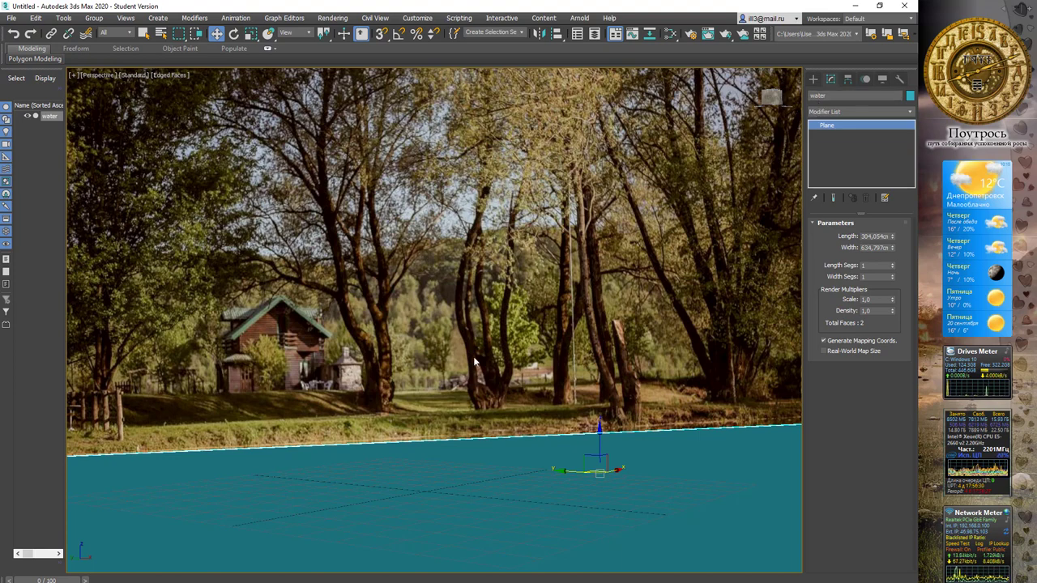
pyautogui.press('q')
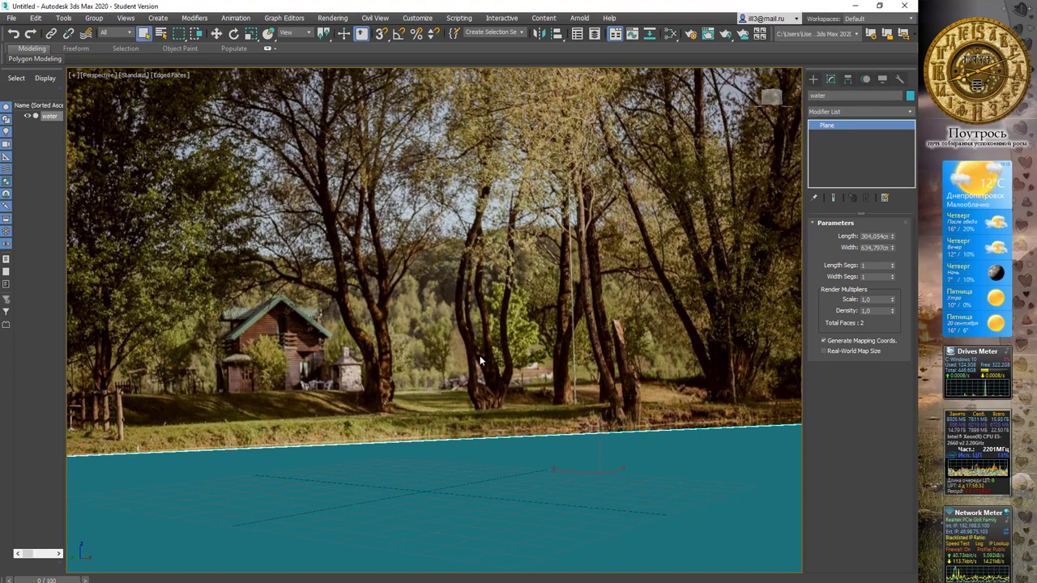
# Step: Create a torus with Radius 1 about 71.6 cm and Radius 2 about 33.7 cm on the water plane near the shore
pyautogui.click(815, 80)
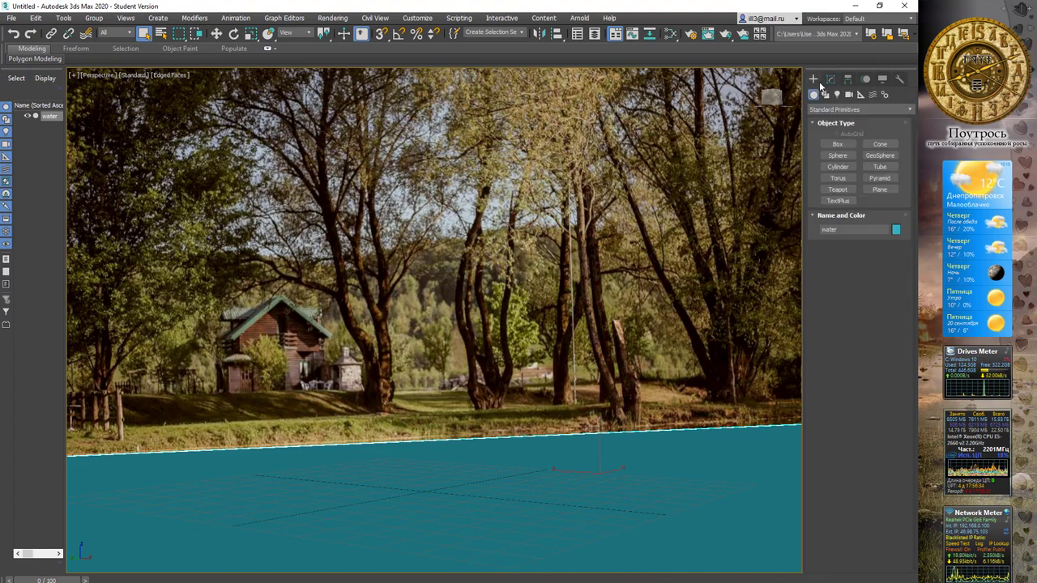
pyautogui.click(842, 177)
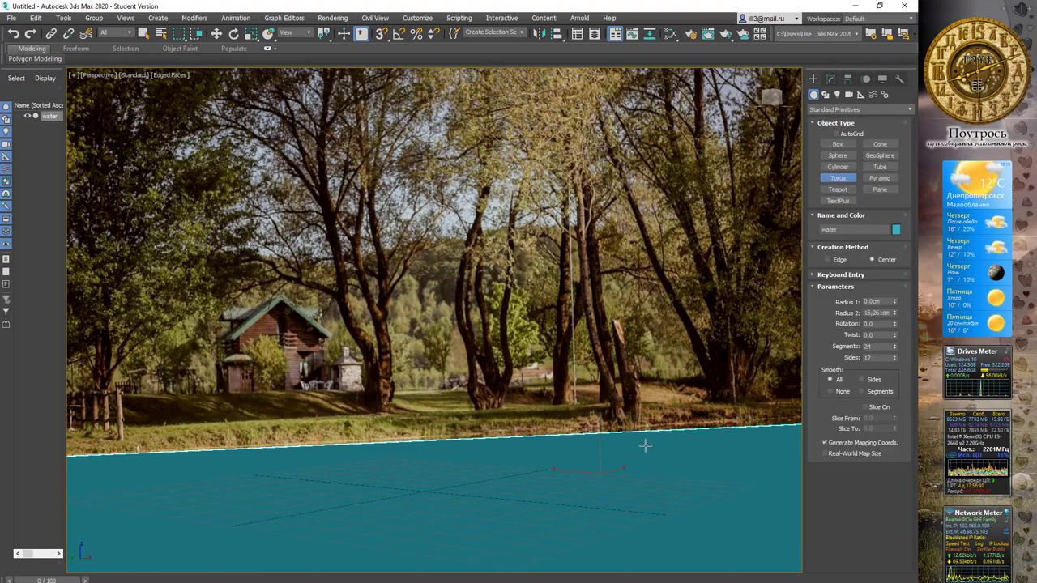
pyautogui.moveTo(646, 445); pyautogui.dragTo(652, 431)
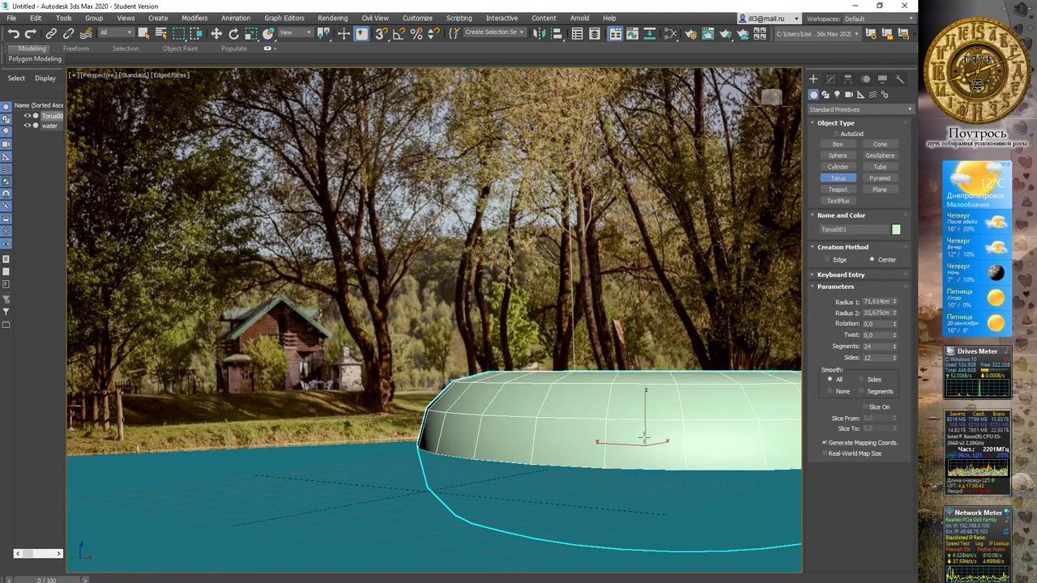
pyautogui.click(628, 394)
pyautogui.rightClick(628, 393)
# Step: Try to stand the torus upright on the water plane, and undo the rotation
pyautogui.press('e')
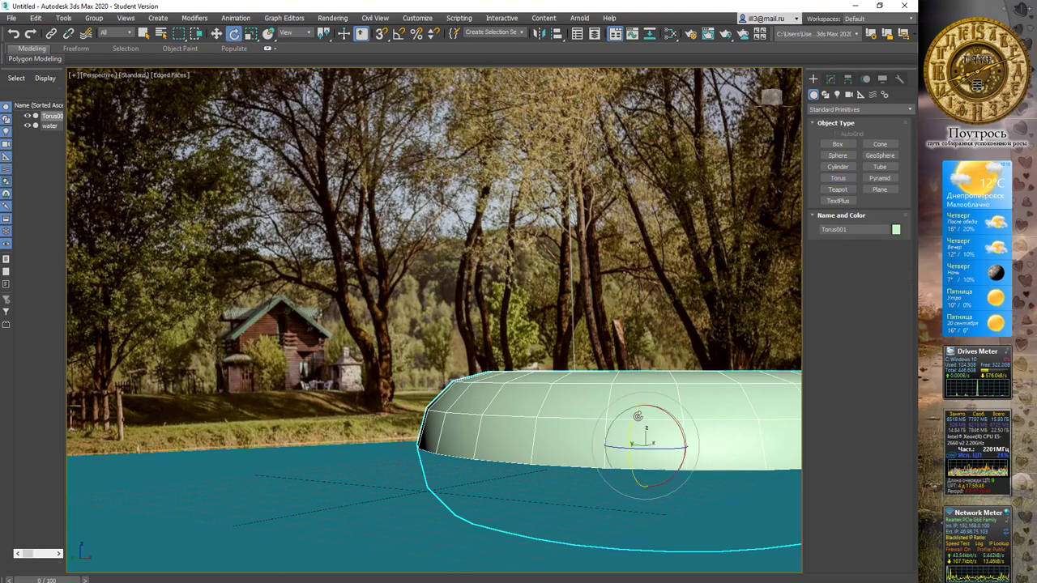
pyautogui.moveTo(640, 403); pyautogui.dragTo(644, 501)
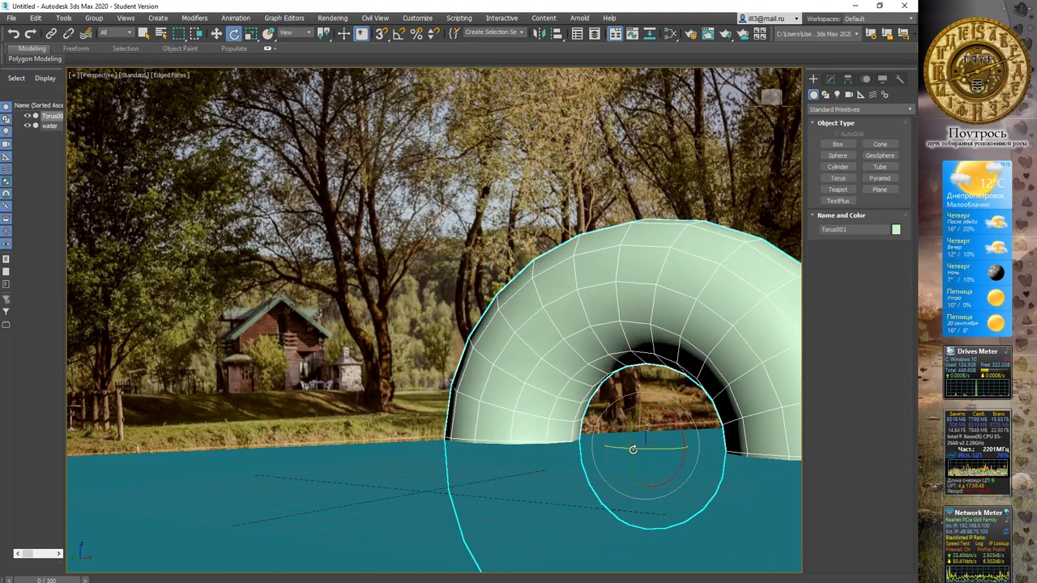
pyautogui.moveTo(632, 449); pyautogui.dragTo(637, 390)
pyautogui.moveTo(637, 288); pyautogui.dragTo(583, 280, button='middle')
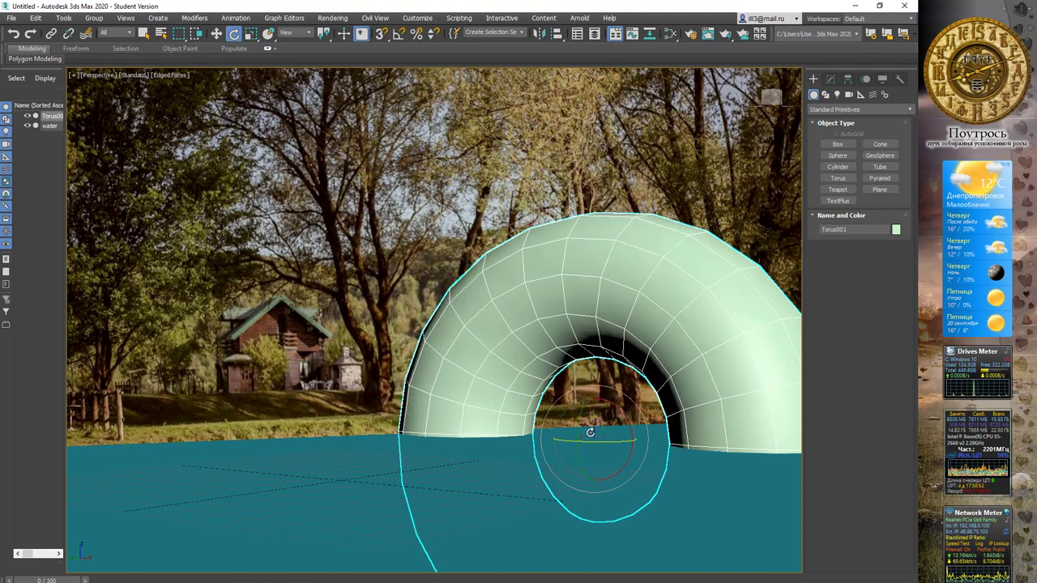
pyautogui.press('w')
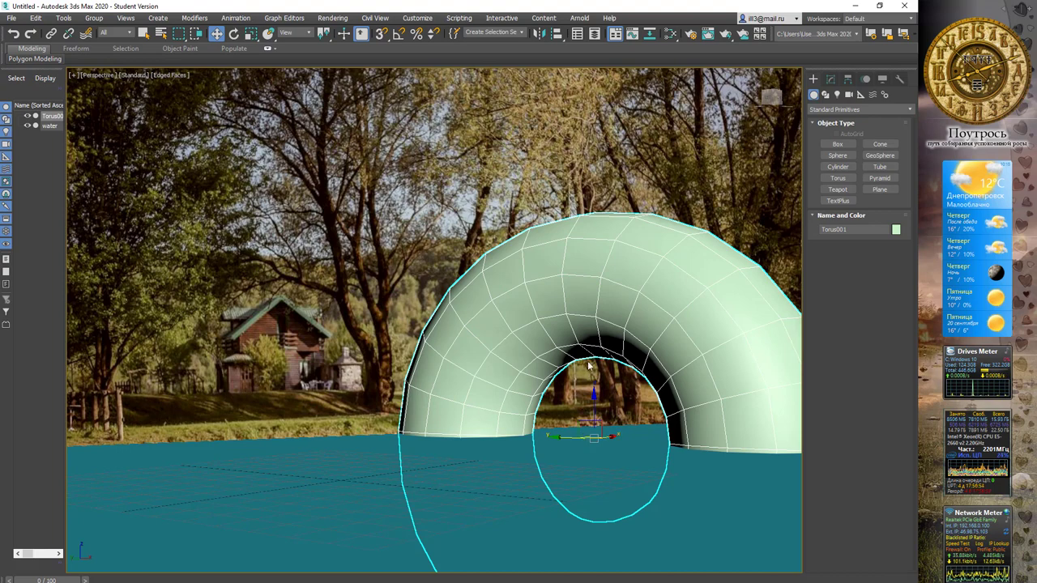
pyautogui.keyDown('alt'); pyautogui.moveTo(607, 224); pyautogui.dragTo(611, 284, button='middle'); pyautogui.keyUp('alt')
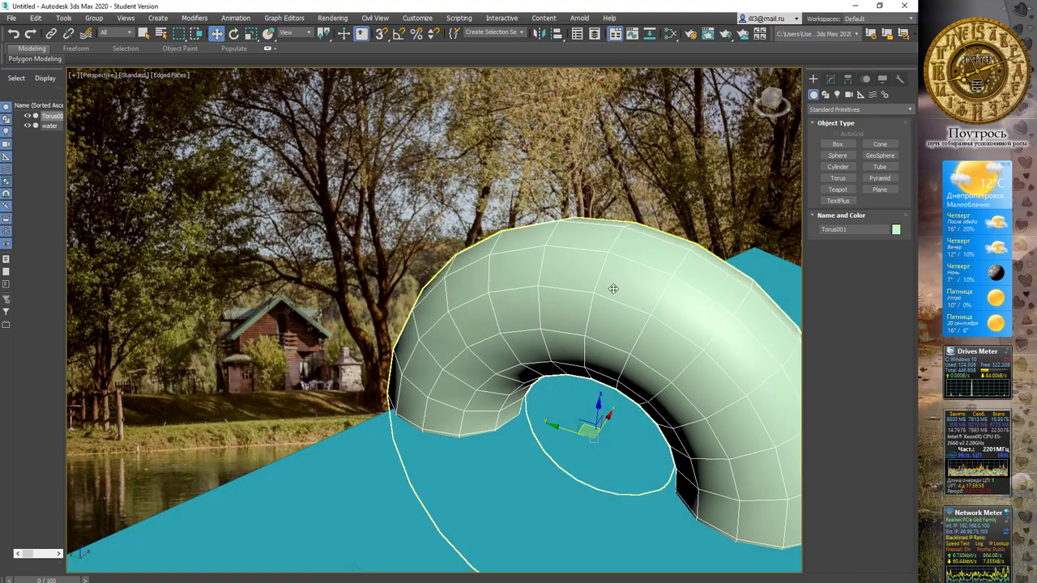
pyautogui.hotkey('shift', 'z')
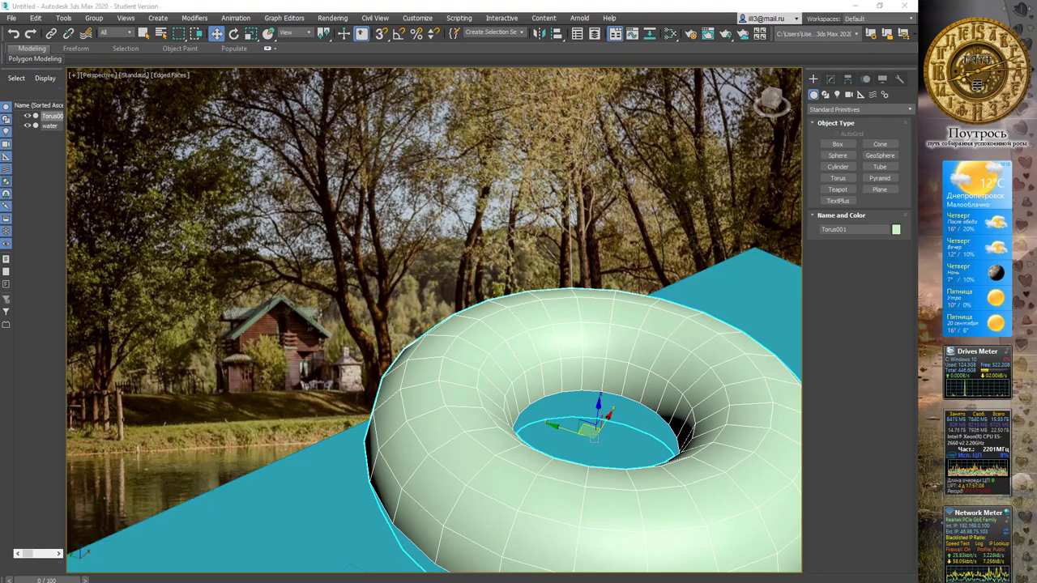
pyautogui.moveTo(562, 311)
pyautogui.keyDown('alt'); pyautogui.mouseDown(button='middle')
pyautogui.moveTo(556, 347)
pyautogui.moveTo(540, 312)
pyautogui.moveTo(546, 324)
pyautogui.moveTo(559, 316)
pyautogui.mouseUp(button='middle'); pyautogui.keyUp('alt')
pyautogui.keyDown('alt'); pyautogui.moveTo(494, 275); pyautogui.dragTo(521, 328, button='middle'); pyautogui.keyUp('alt')
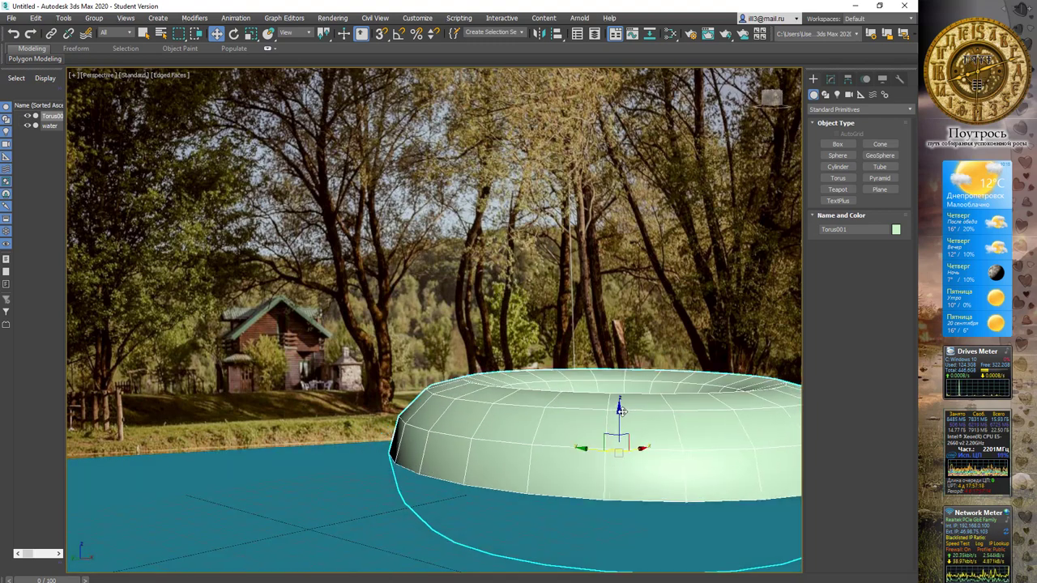
# Step: Raise the torus, rotate it upright to face the view, and lower it so its lower half sits below the water plane
pyautogui.moveTo(620, 409); pyautogui.dragTo(600, 264)
pyautogui.press('e')
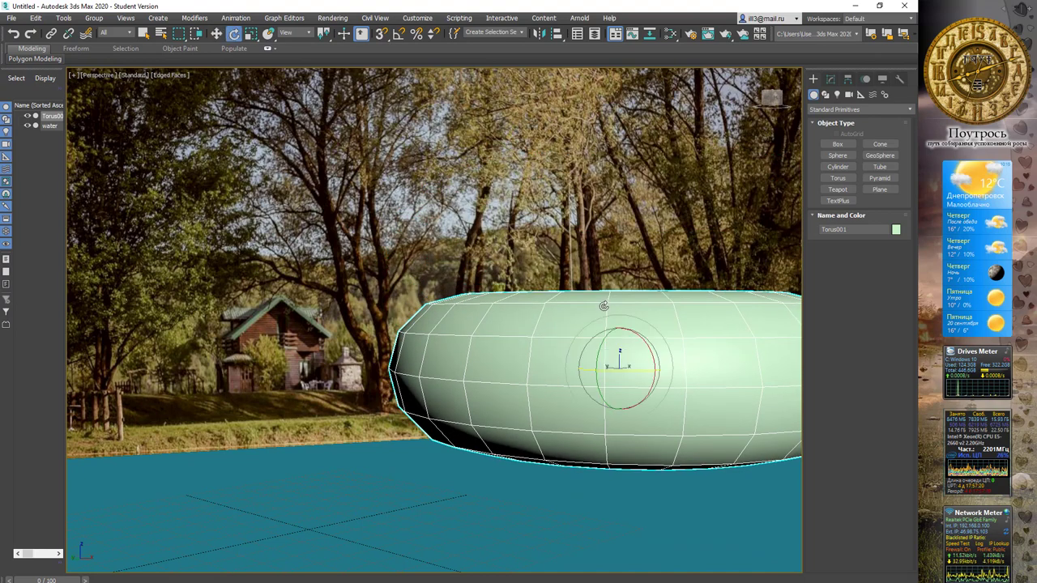
pyautogui.moveTo(633, 338); pyautogui.dragTo(622, 397)
pyautogui.press('w')
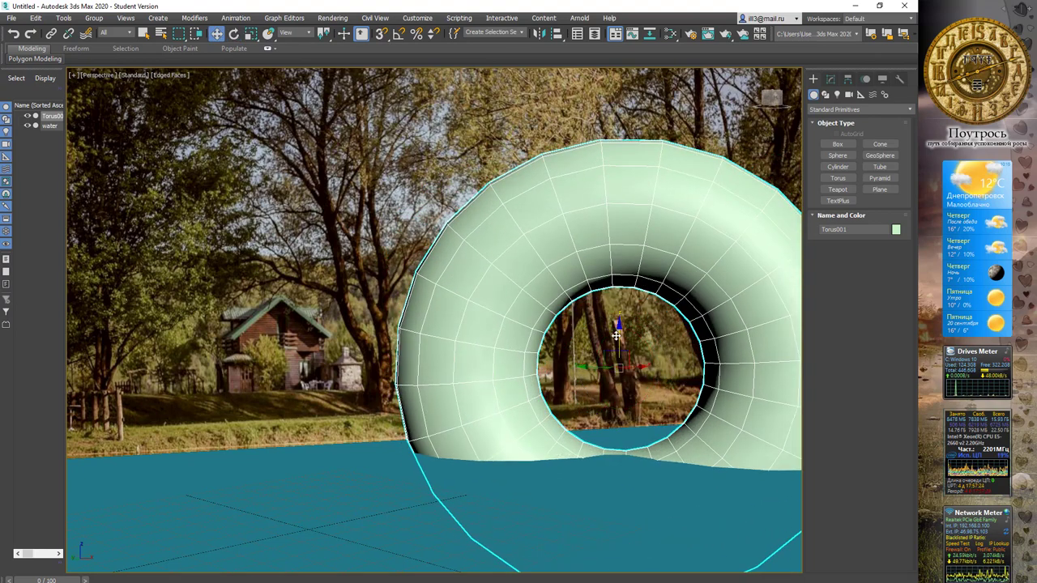
pyautogui.moveTo(617, 342); pyautogui.dragTo(616, 378)
# Step: Shrink the torus to Radius 1 about 49.4 cm and Radius 2 about 20.6 cm and nudge it sideways and slightly lower
pyautogui.click(831, 78)
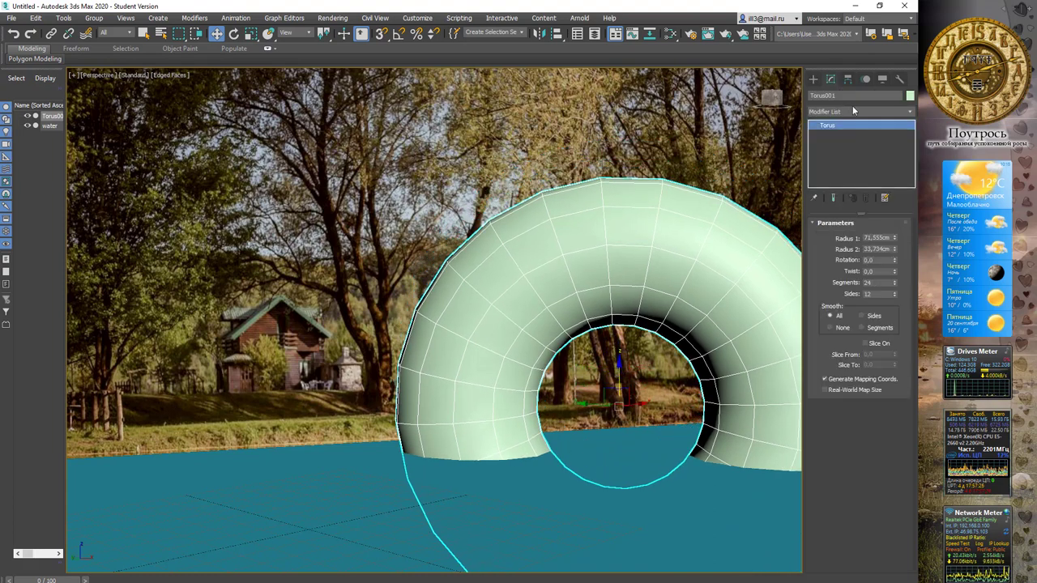
pyautogui.moveTo(895, 238); pyautogui.dragTo(895, 271)
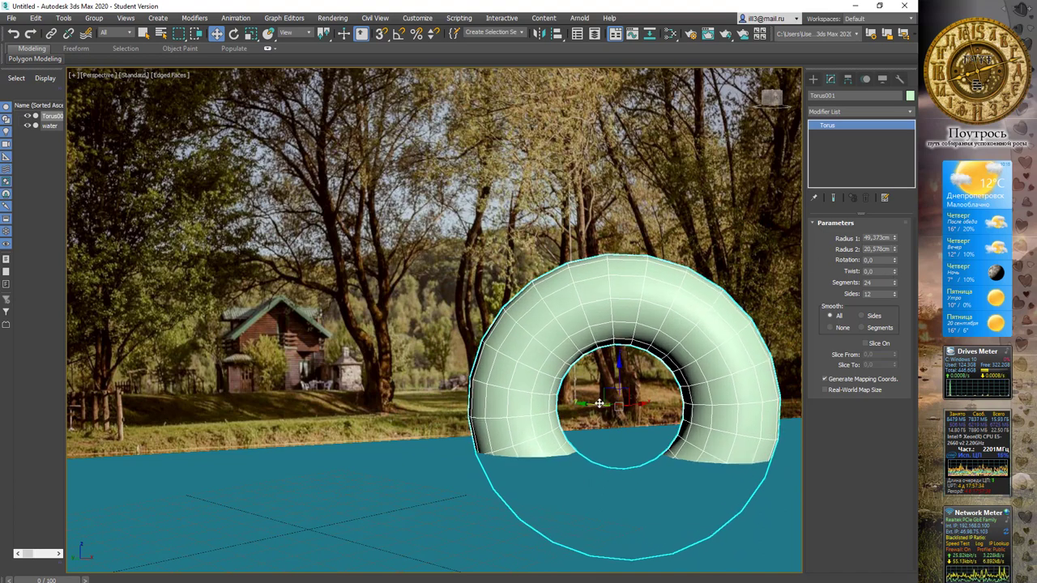
pyautogui.moveTo(598, 403); pyautogui.dragTo(610, 403)
pyautogui.moveTo(631, 367); pyautogui.dragTo(633, 373)
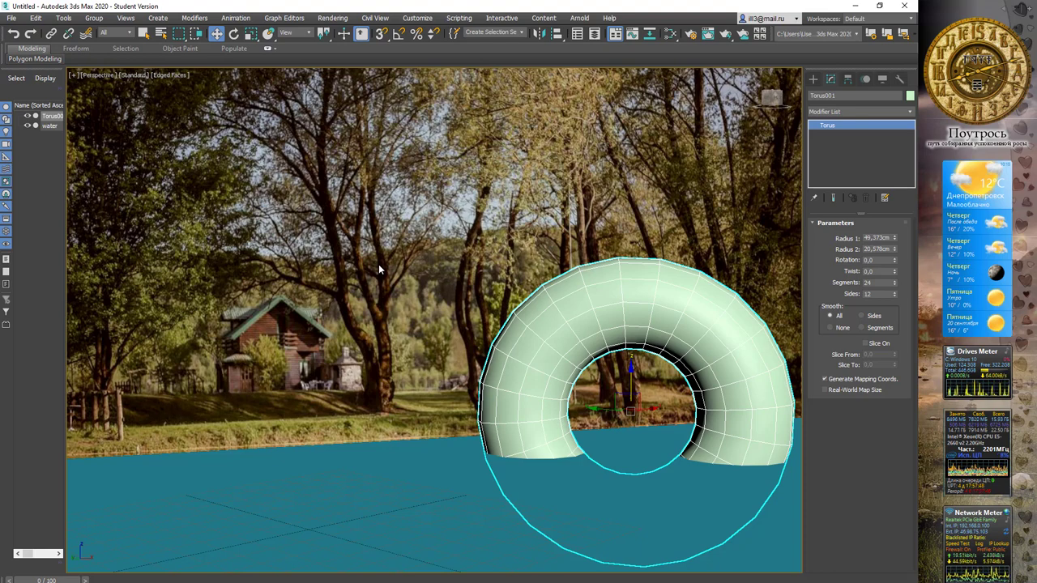
# Step: Create a physical camera from the current Perspective view and widen the scene object list
pyautogui.hotkey('ctrl', 'c')
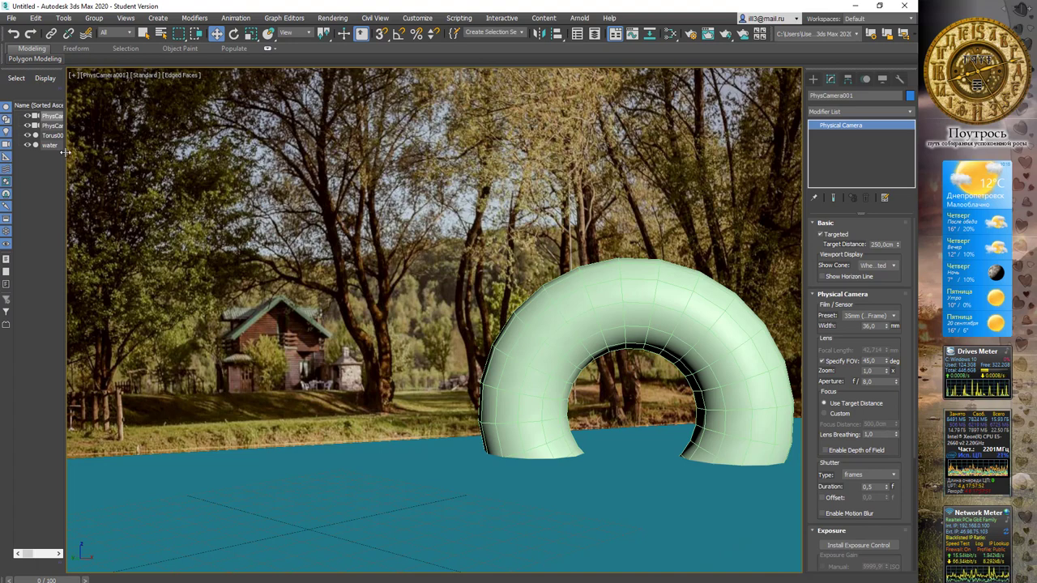
pyautogui.moveTo(66, 130); pyautogui.dragTo(76, 105)
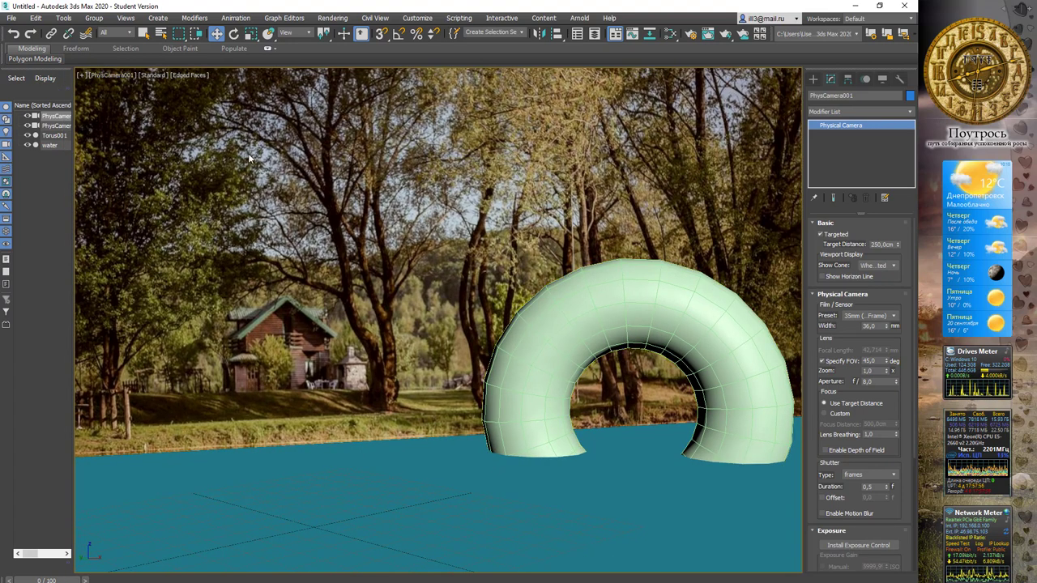
pyautogui.click(117, 75)
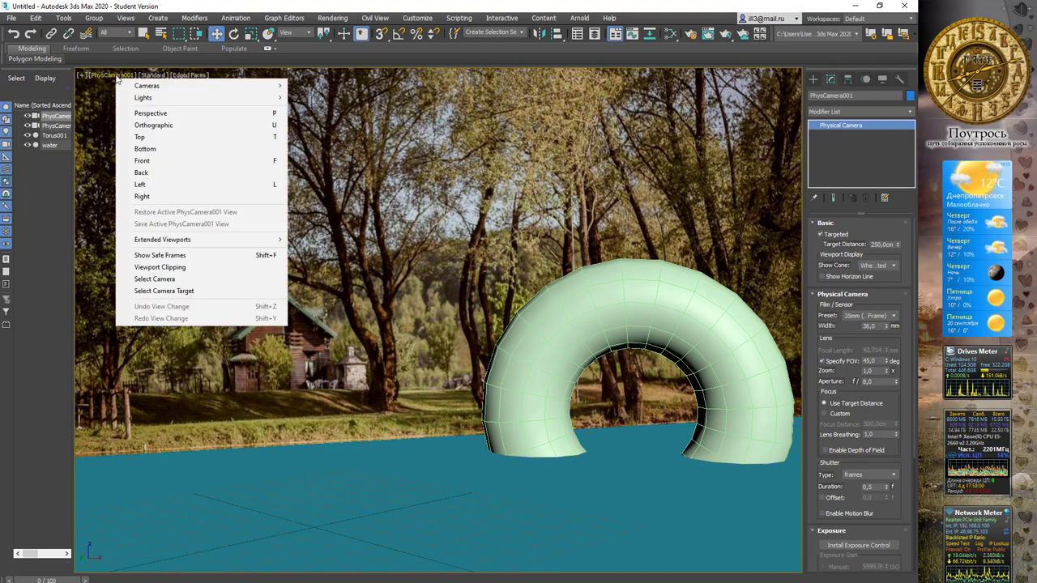
pyautogui.click(93, 75)
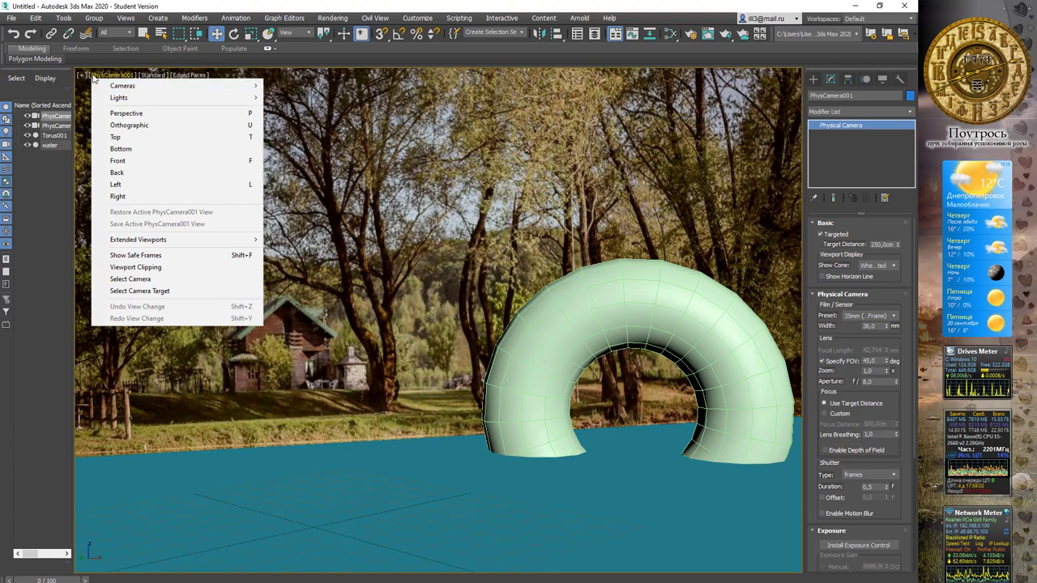
pyautogui.click(333, 174)
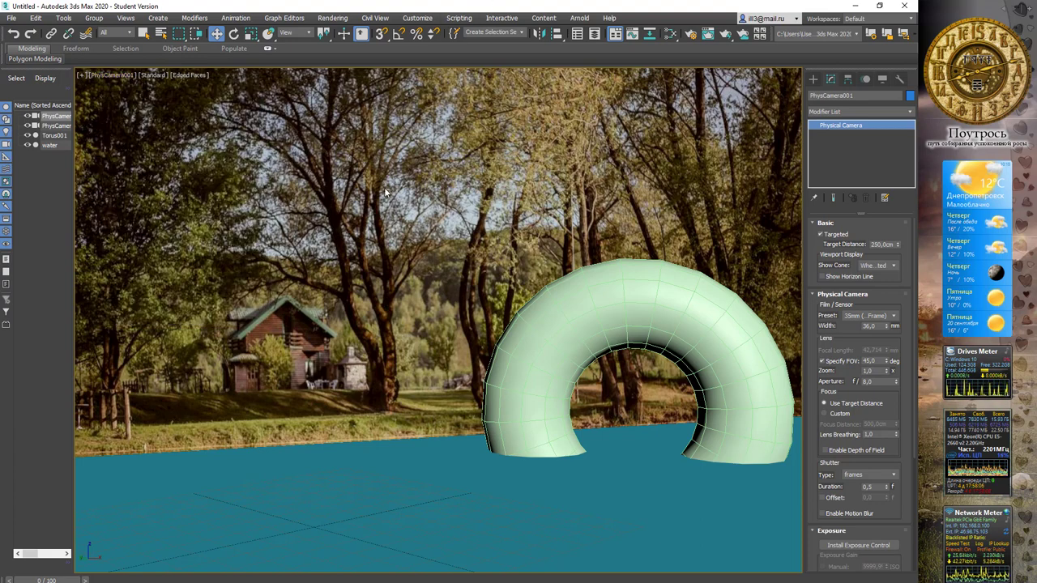
# Step: Orbit in the Perspective view to inspect the camera's placement relative to the water plane and torus, and return to the PhysCamera001 view
pyautogui.click(107, 76)
pyautogui.click(188, 114)
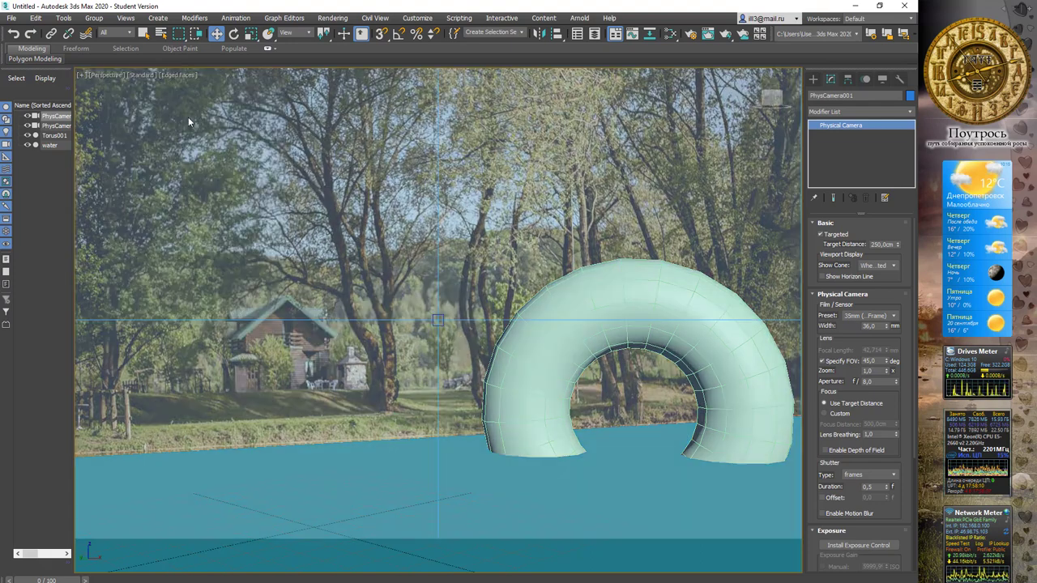
pyautogui.keyDown('alt'); pyautogui.moveTo(422, 203); pyautogui.dragTo(577, 242, button='middle'); pyautogui.keyUp('alt')
pyautogui.click(570, 251)
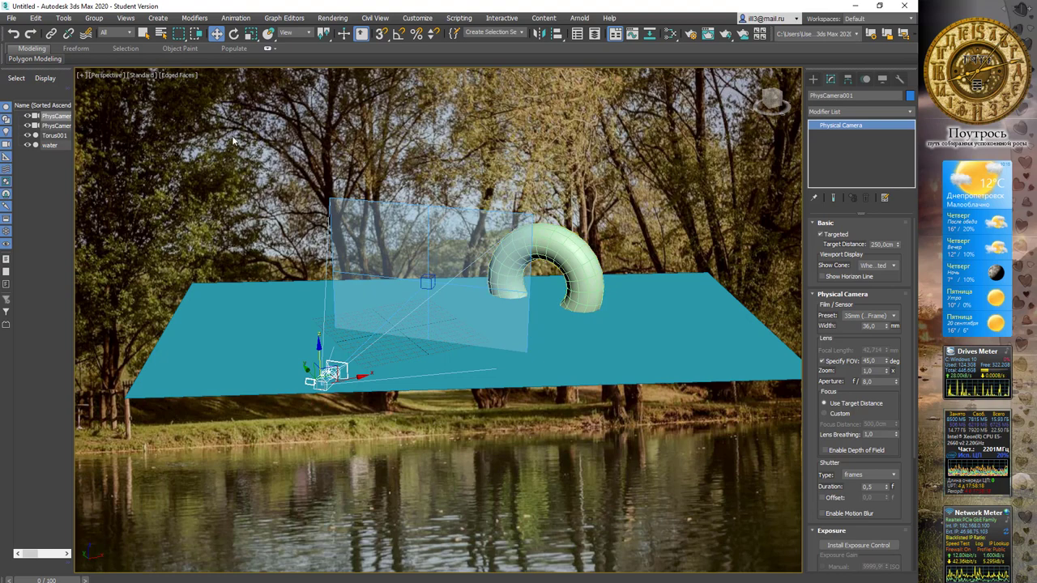
pyautogui.click(113, 75)
pyautogui.moveTo(170, 87)
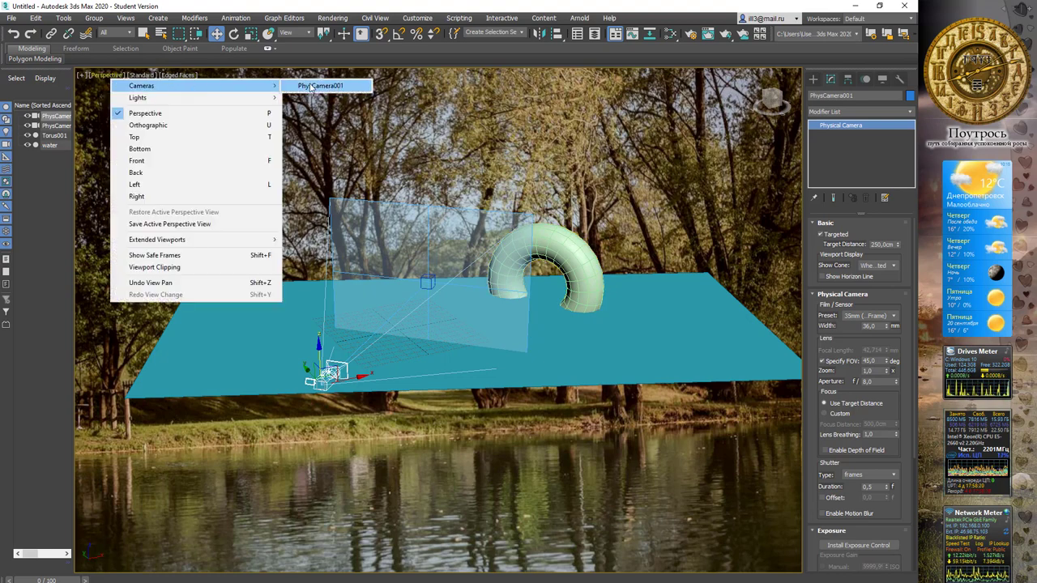
pyautogui.click(338, 84)
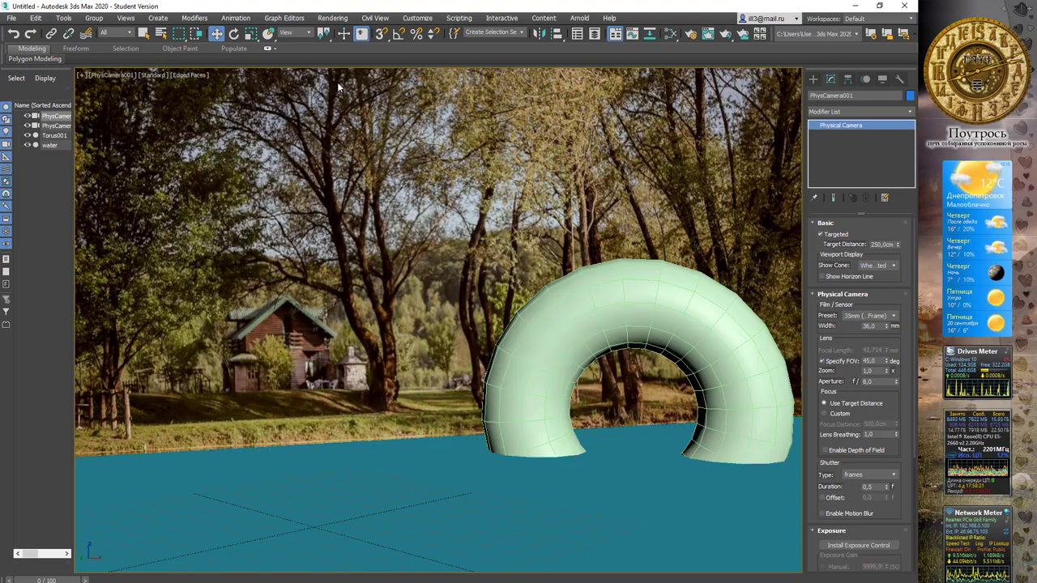
# Step: Render the PhysCamera001 view to check the torus against the background photo, and close the rendered image
pyautogui.click(725, 33)
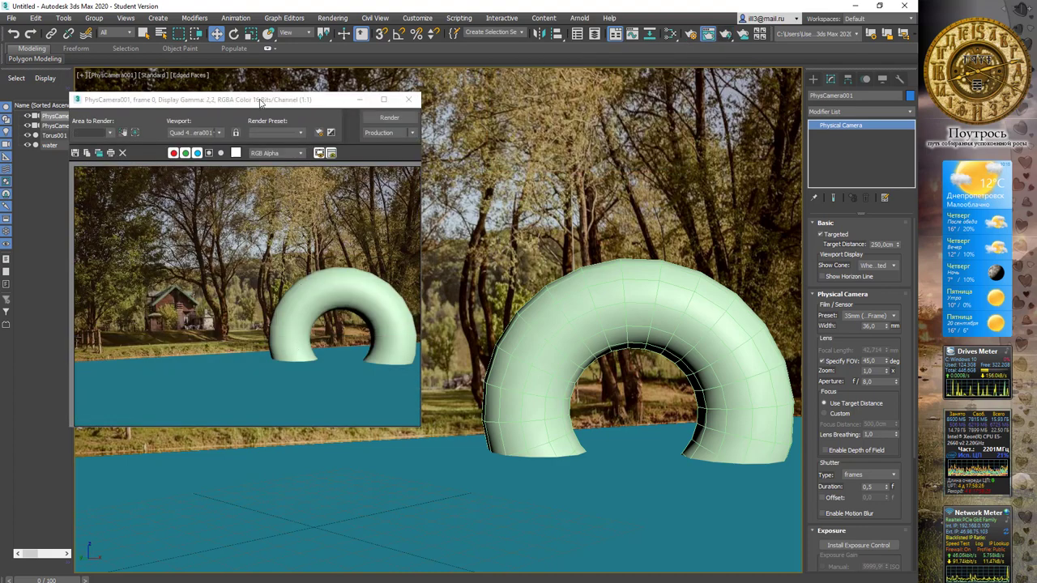
pyautogui.moveTo(261, 101); pyautogui.dragTo(310, 123)
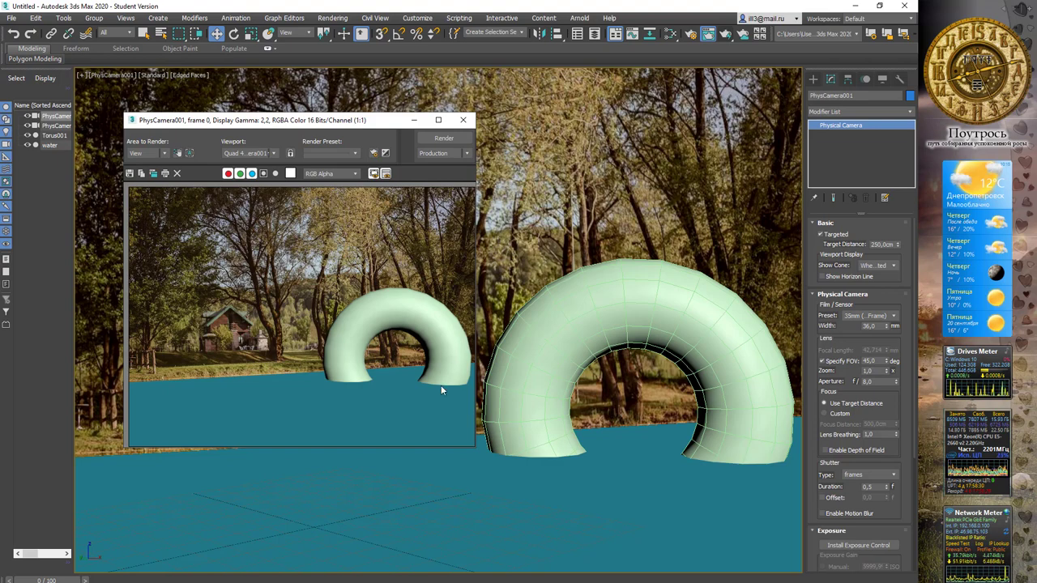
pyautogui.click(463, 120)
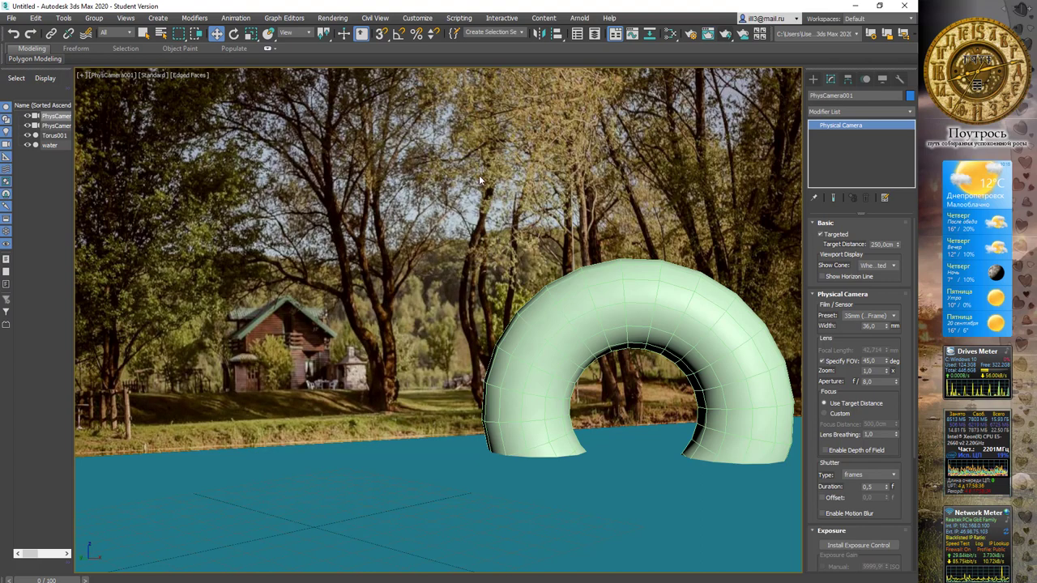
# Step: Open the Slate Material Editor and add a Standard material to the view beside the background photo's bitmap
pyautogui.click(604, 324)
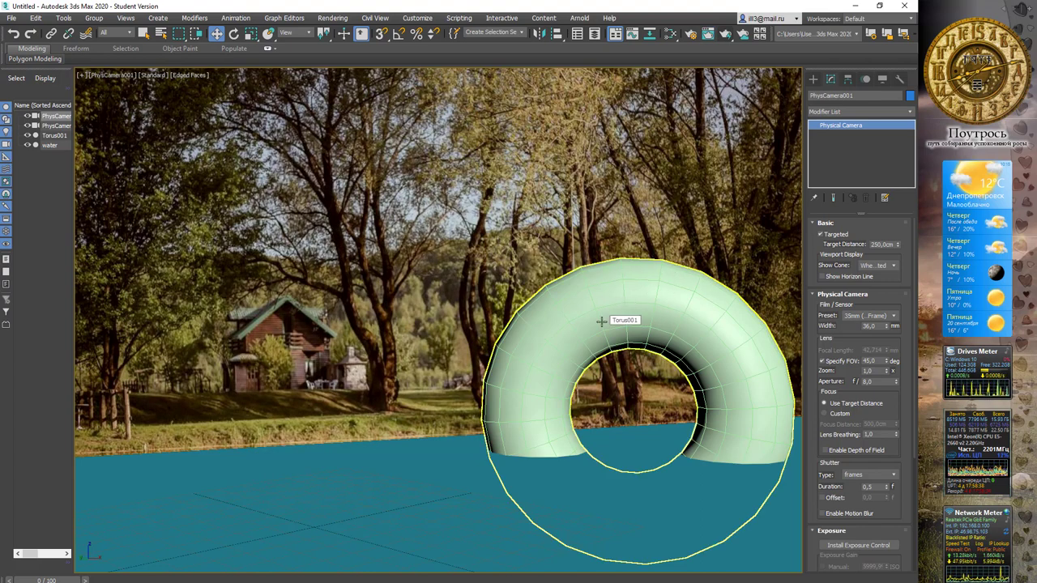
pyautogui.click(567, 219)
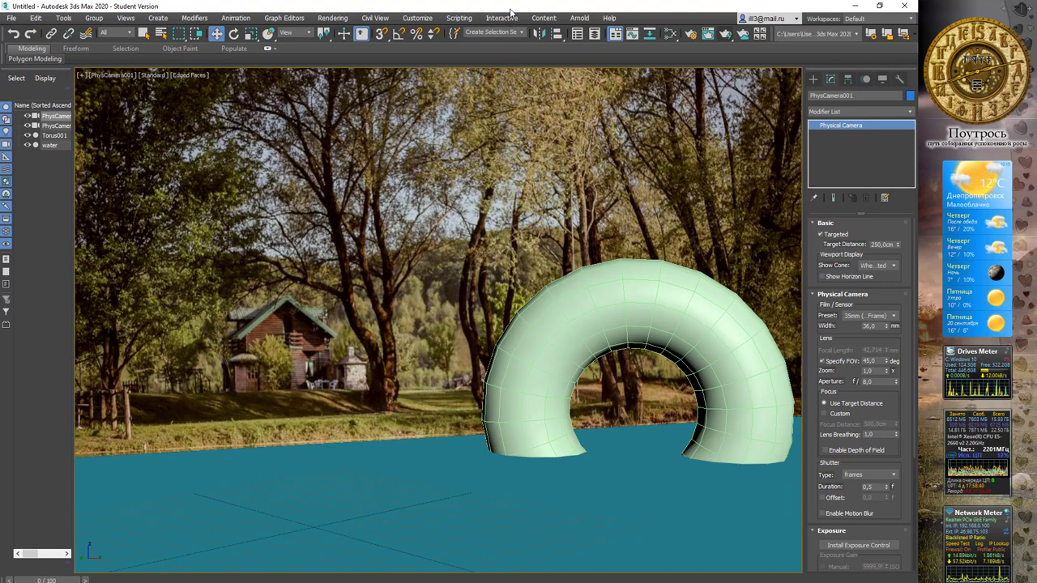
pyautogui.press('m')
pyautogui.moveTo(550, 180); pyautogui.dragTo(491, 167)
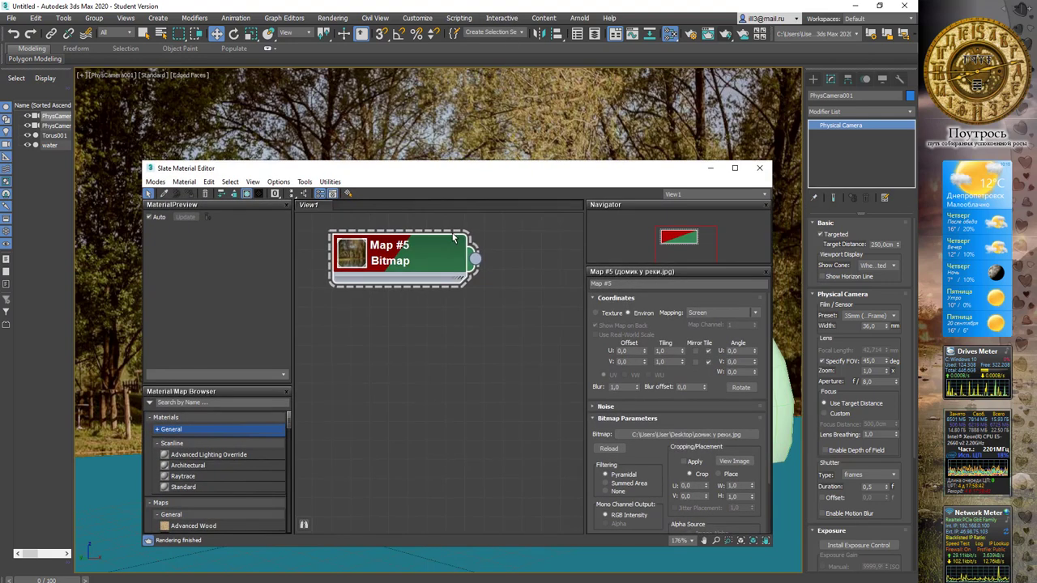
pyautogui.scroll(-4, 446, 251)
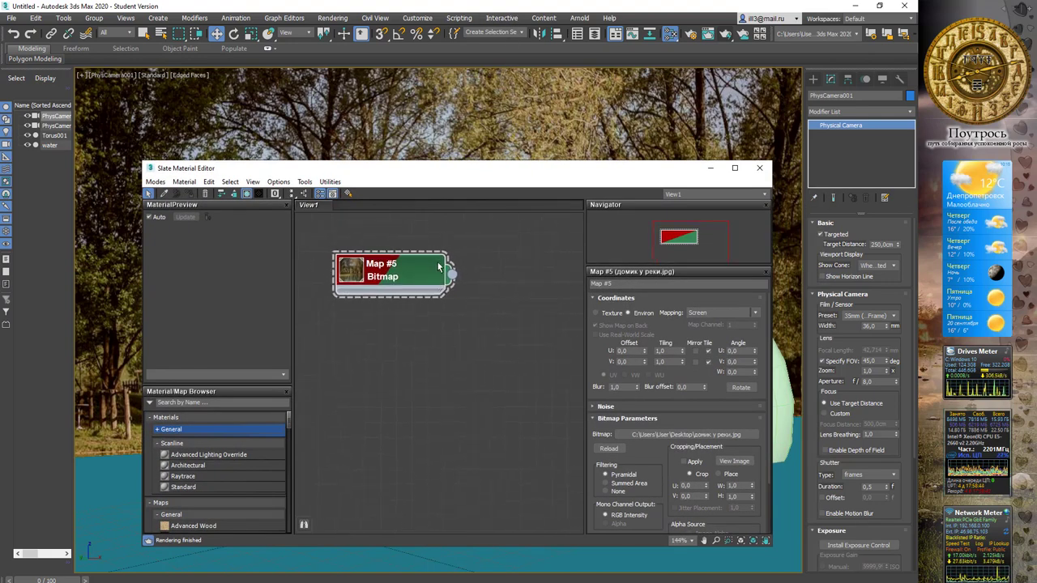
pyautogui.moveTo(438, 266); pyautogui.dragTo(406, 270)
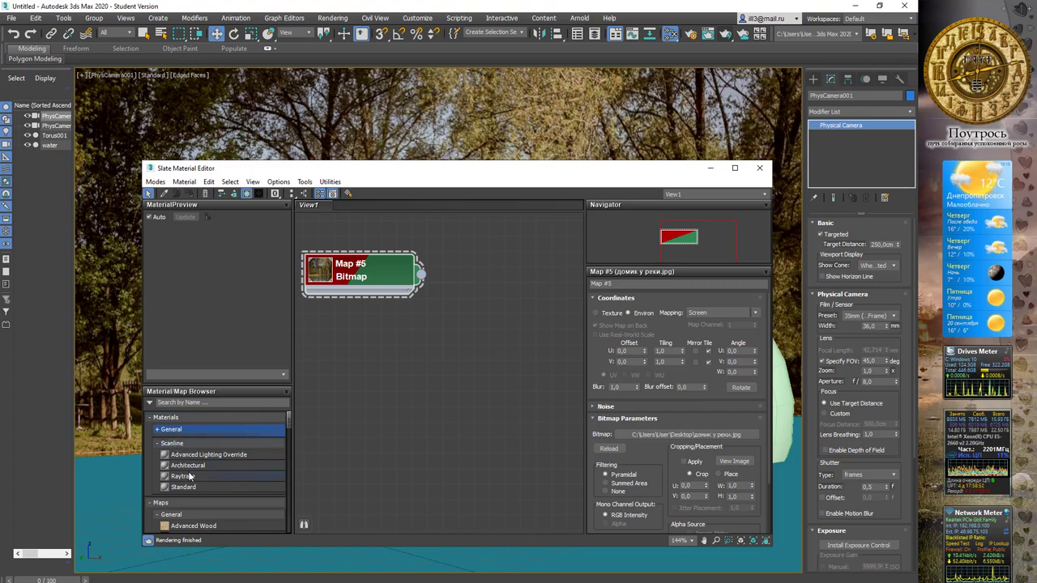
pyautogui.moveTo(185, 486); pyautogui.dragTo(524, 334)
pyautogui.moveTo(550, 176); pyautogui.dragTo(551, 156)
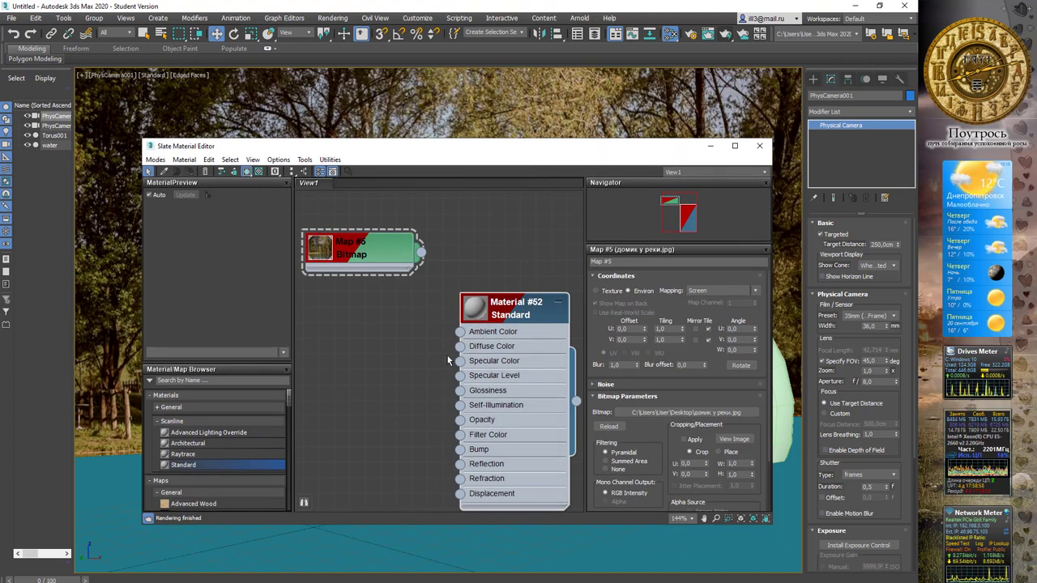
# Step: Load the кирпич image as a Bitmap into the Standard material's Diffuse Color and place its node below the background map
pyautogui.moveTo(462, 348); pyautogui.dragTo(401, 356)
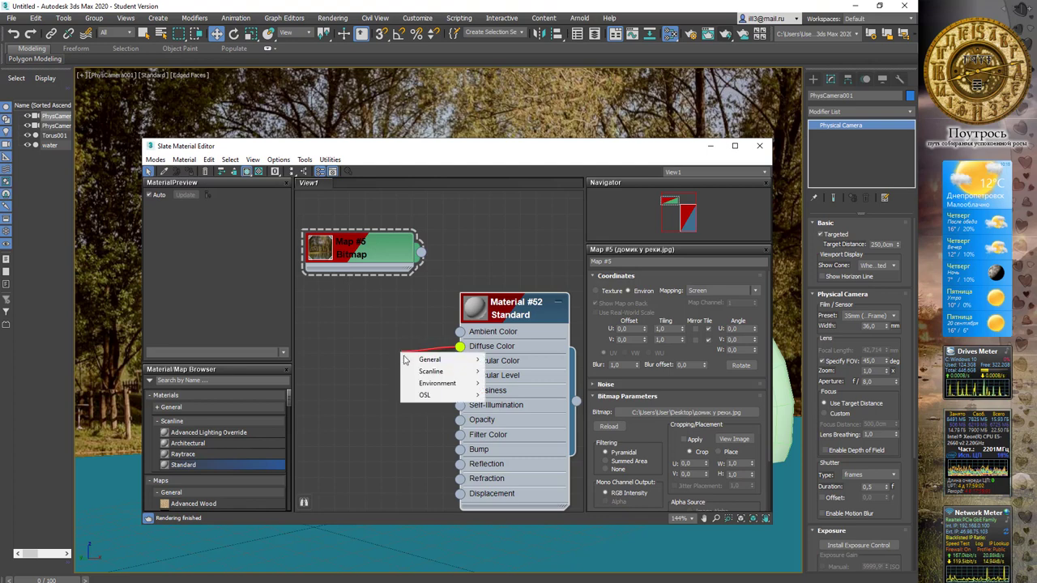
pyautogui.moveTo(415, 360)
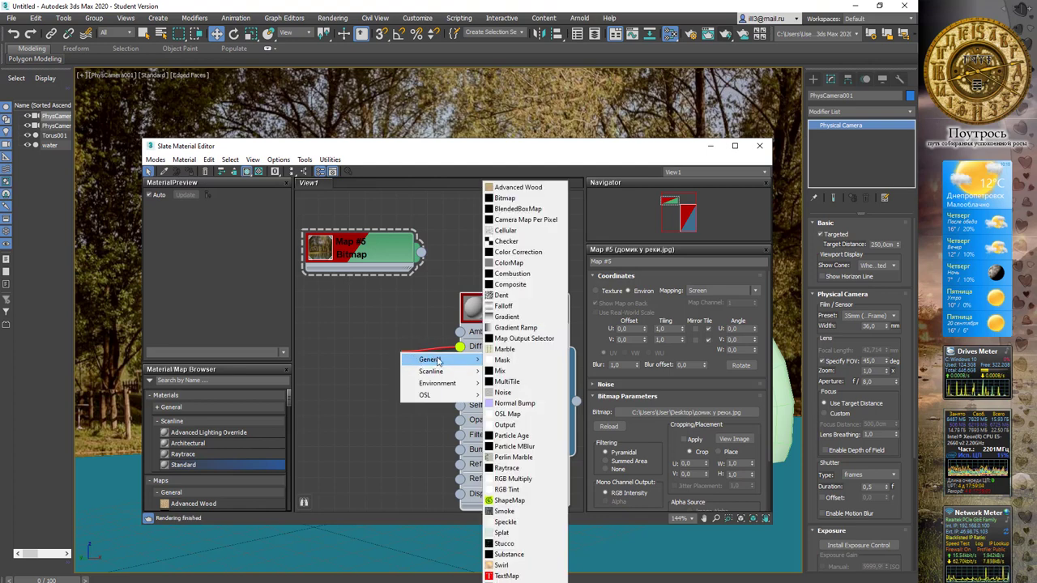
pyautogui.click(503, 198)
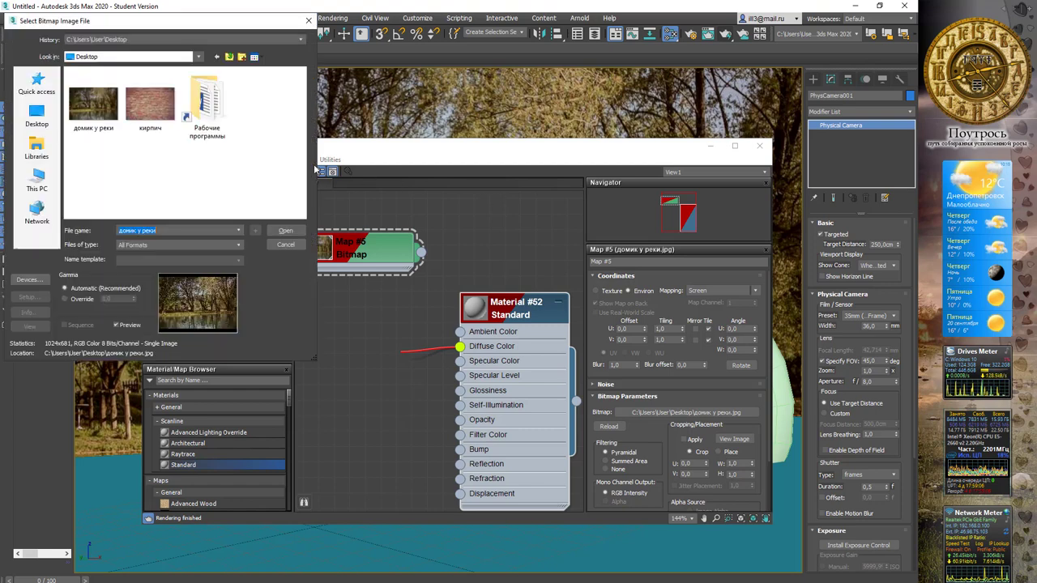
pyautogui.doubleClick(150, 102)
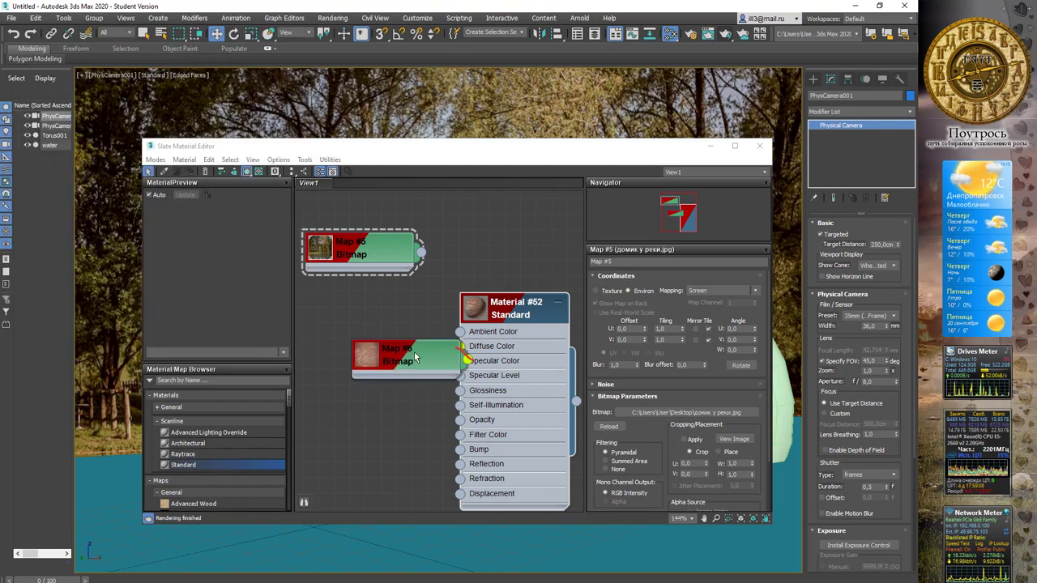
pyautogui.moveTo(415, 357); pyautogui.dragTo(369, 323)
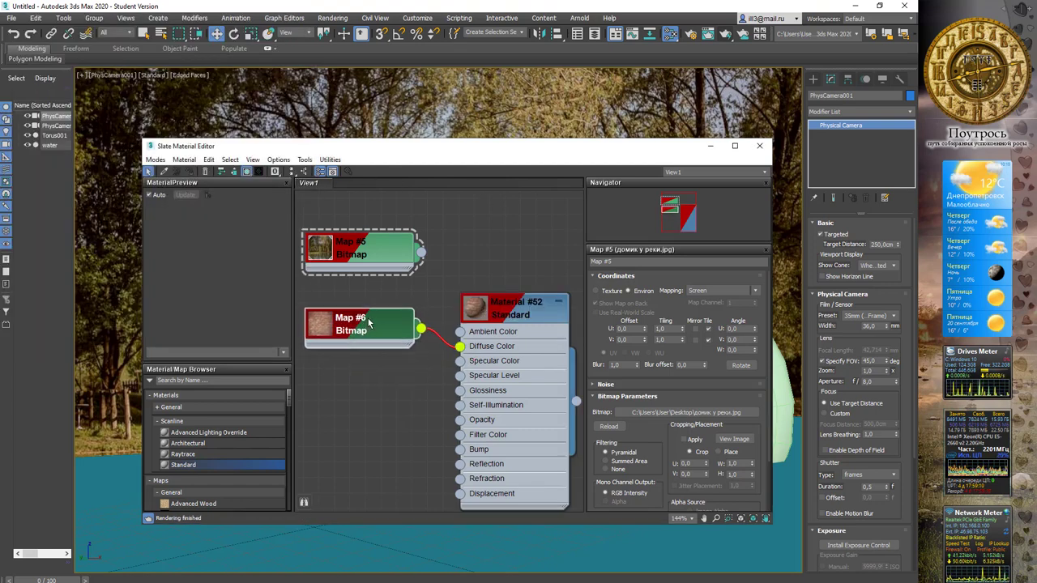
# Step: Open the brick material's parameters, enlarge its sample preview, and reposition the node and editor window so its inputs are in view
pyautogui.click(511, 307)
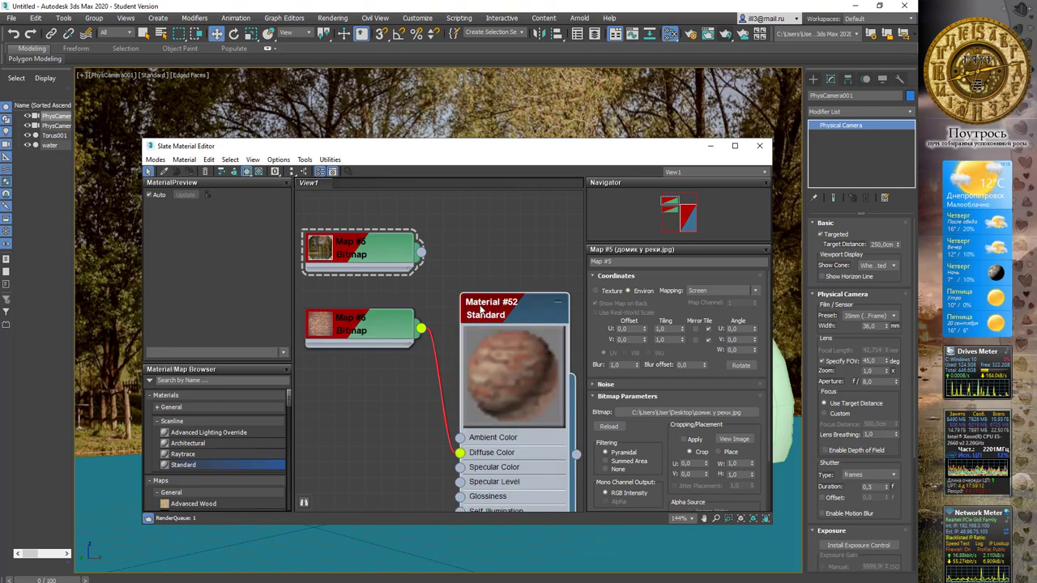
pyautogui.doubleClick(485, 309)
pyautogui.moveTo(514, 301); pyautogui.dragTo(490, 221)
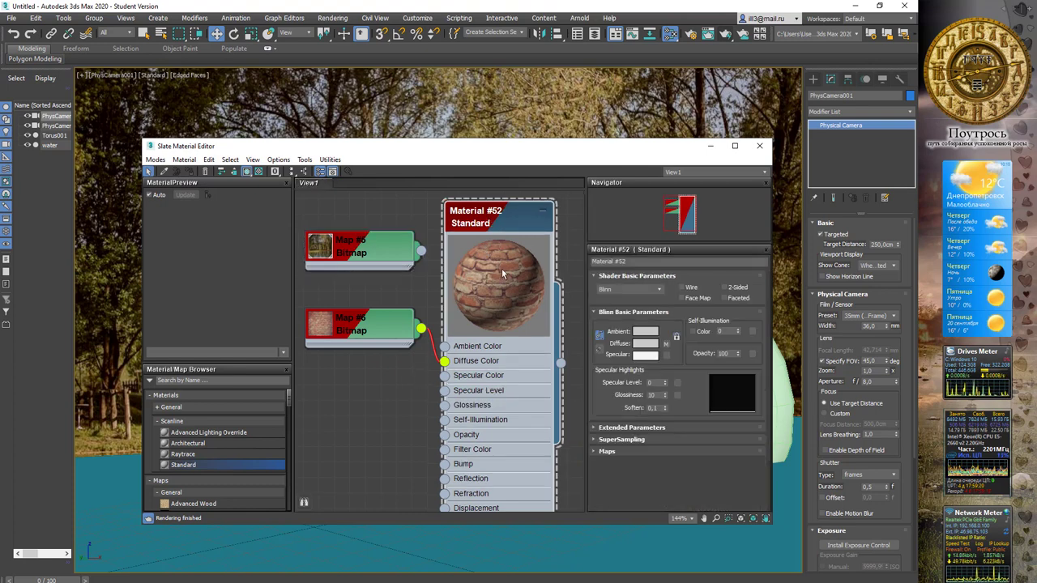
pyautogui.scroll(3, 503, 271)
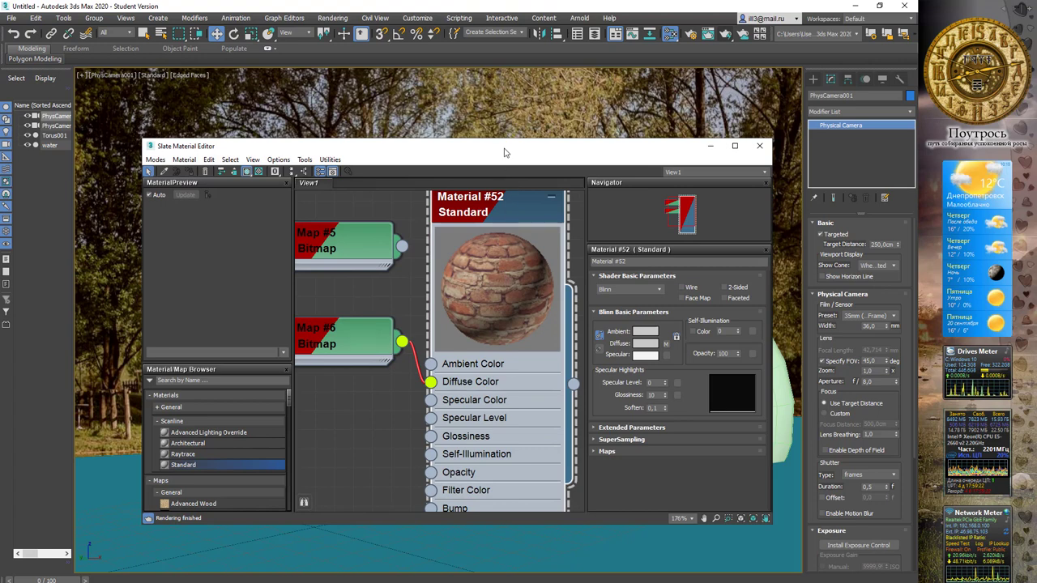
pyautogui.moveTo(504, 140); pyautogui.dragTo(504, 95)
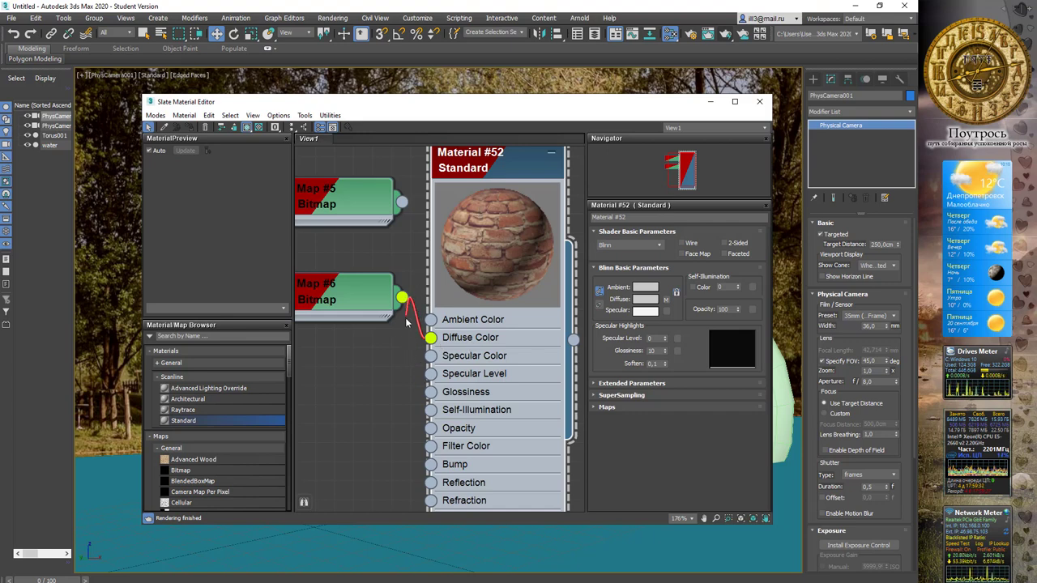
# Step: Connect the brick bitmap to the material's Bump input as well and set the Bump amount to 130
pyautogui.moveTo(395, 423); pyautogui.dragTo(431, 466)
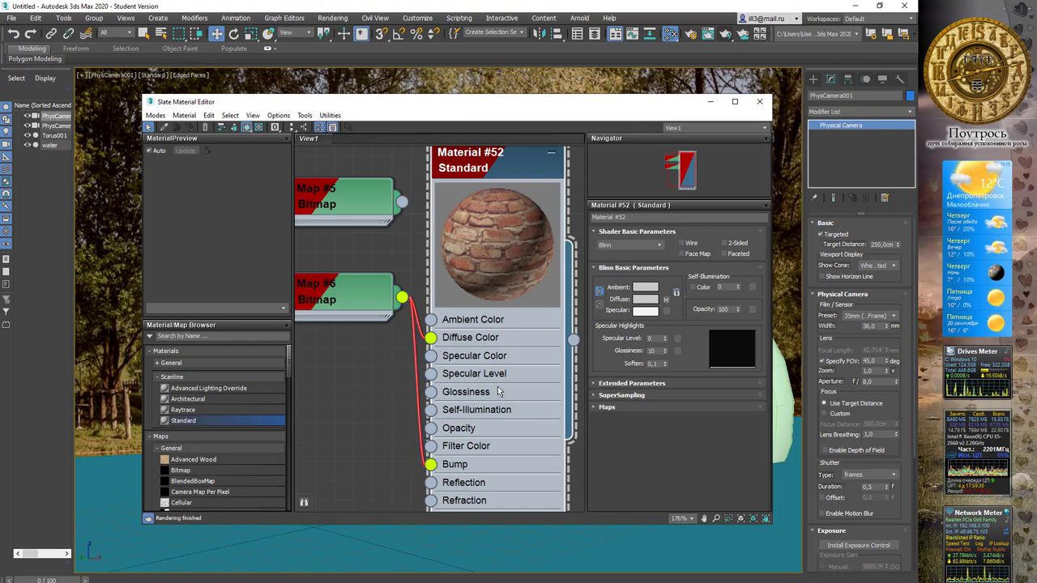
pyautogui.click(601, 407)
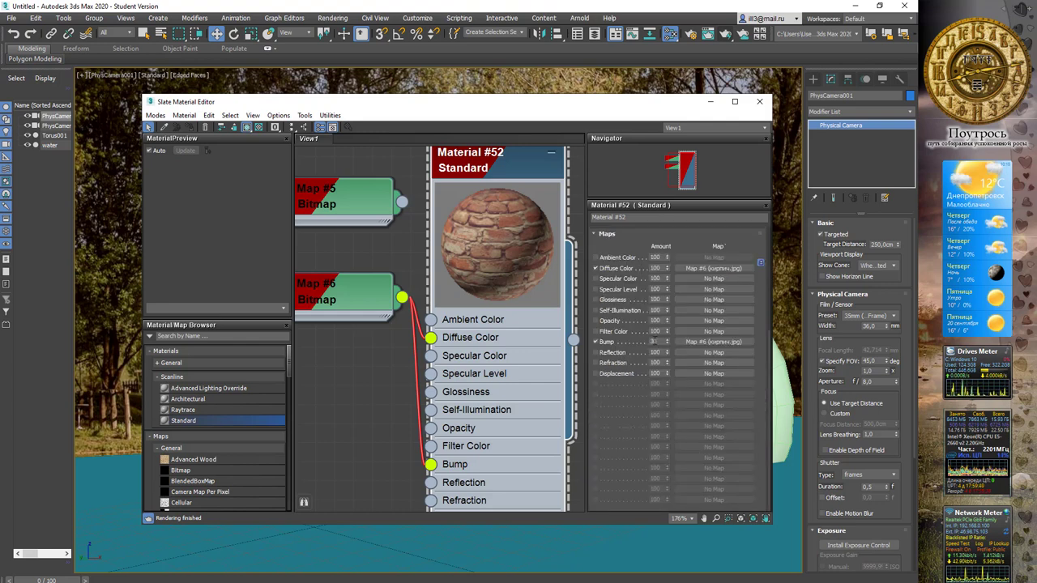
pyautogui.write('0')
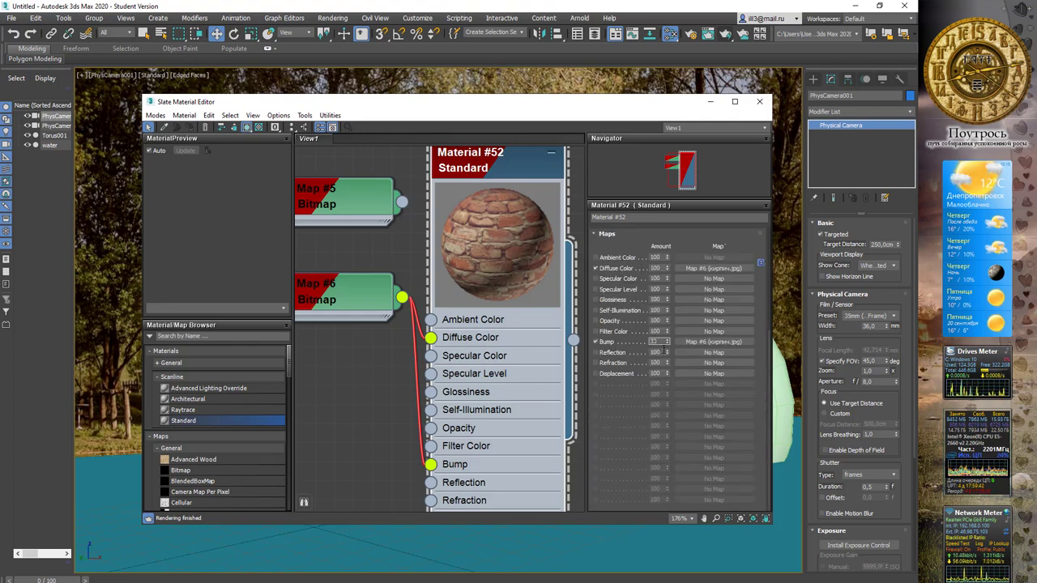
pyautogui.press('Return')
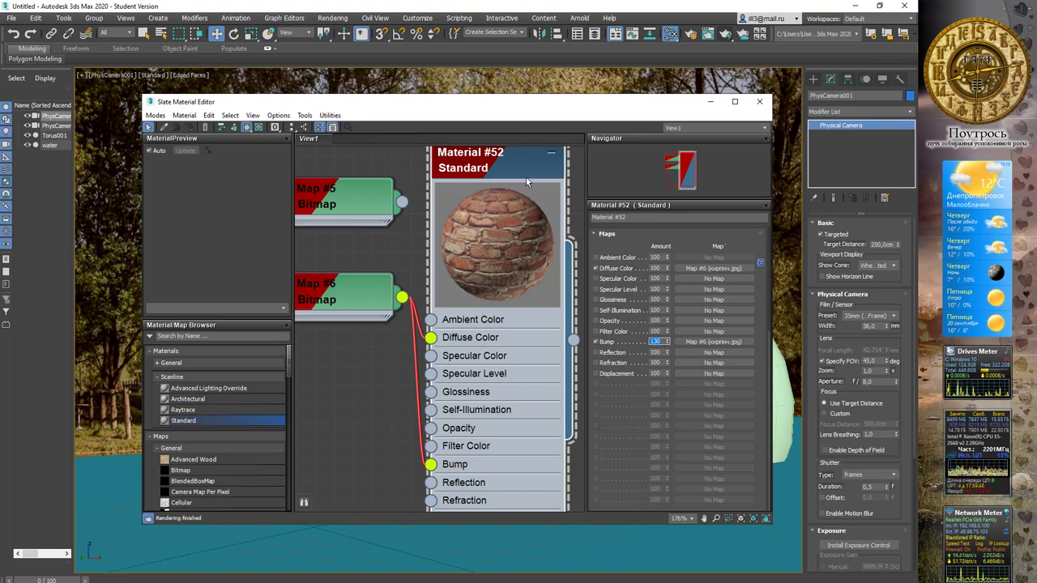
# Step: Assign the brick material to Torus001 in the camera view and close the Slate Material Editor
pyautogui.moveTo(588, 119); pyautogui.dragTo(427, 128)
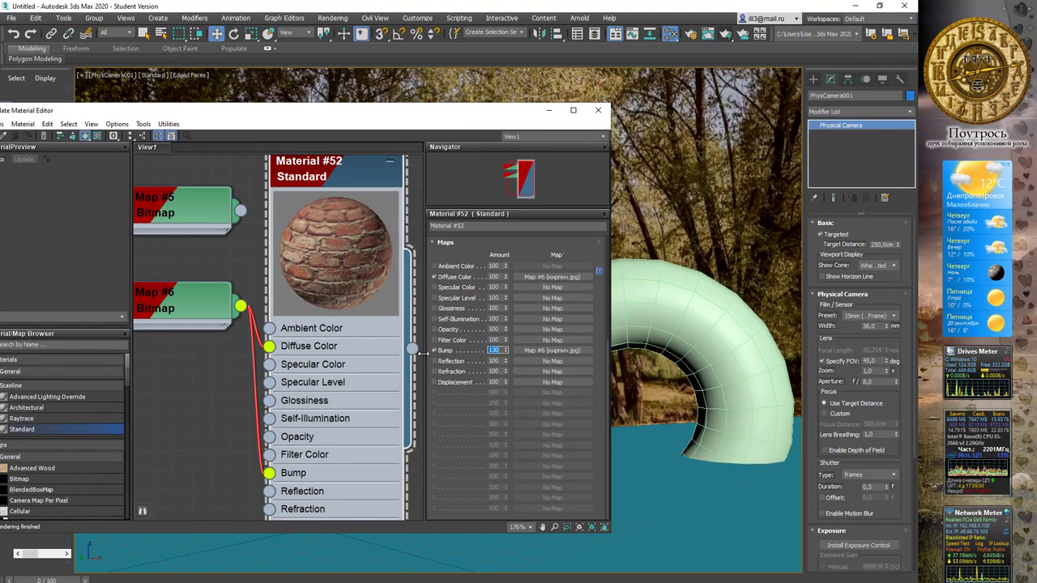
pyautogui.moveTo(365, 281); pyautogui.dragTo(321, 292, button='middle')
pyautogui.moveTo(368, 358); pyautogui.dragTo(624, 340)
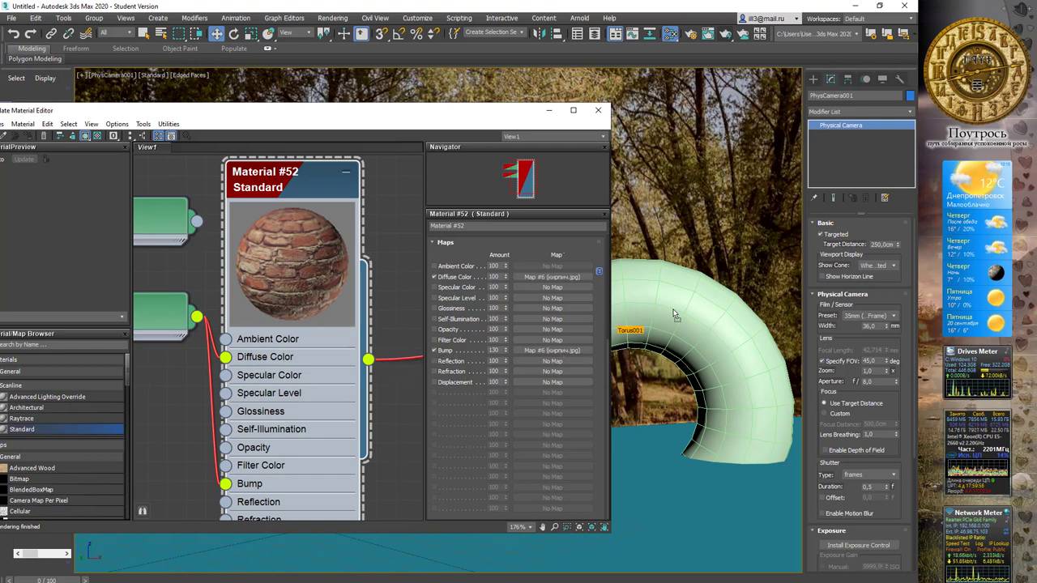
pyautogui.moveTo(675, 315); pyautogui.dragTo(677, 313)
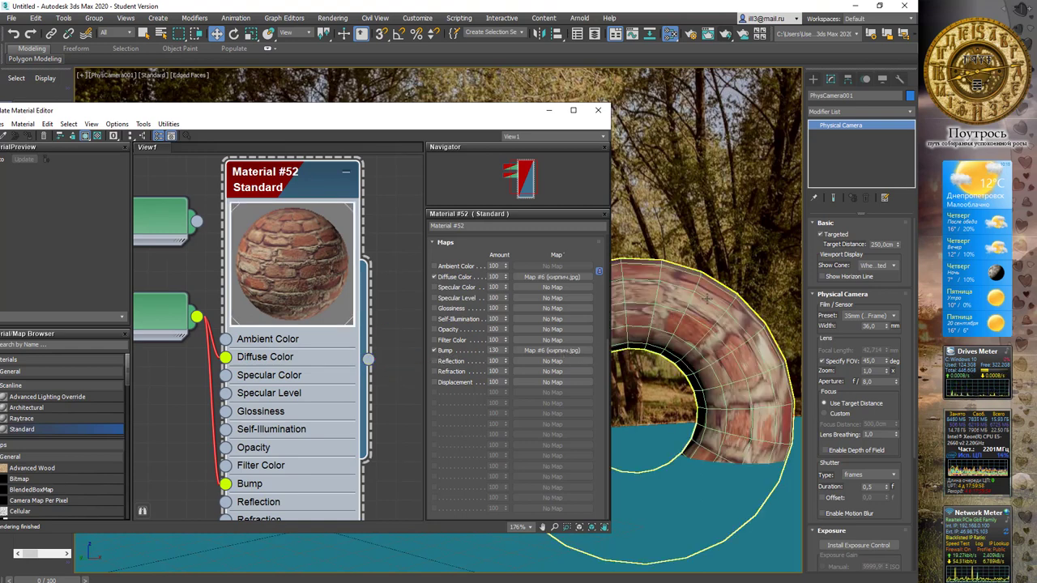
pyautogui.click(624, 122)
pyautogui.click(598, 110)
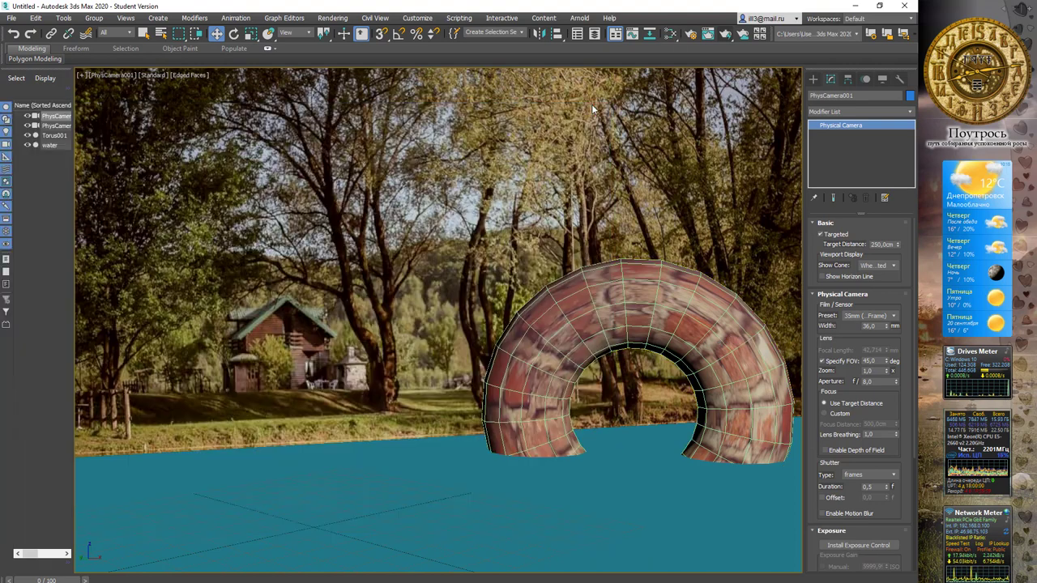
# Step: Render the PhysCamera001 view to check the brick material on the torus, and close the rendered image
pyautogui.click(725, 34)
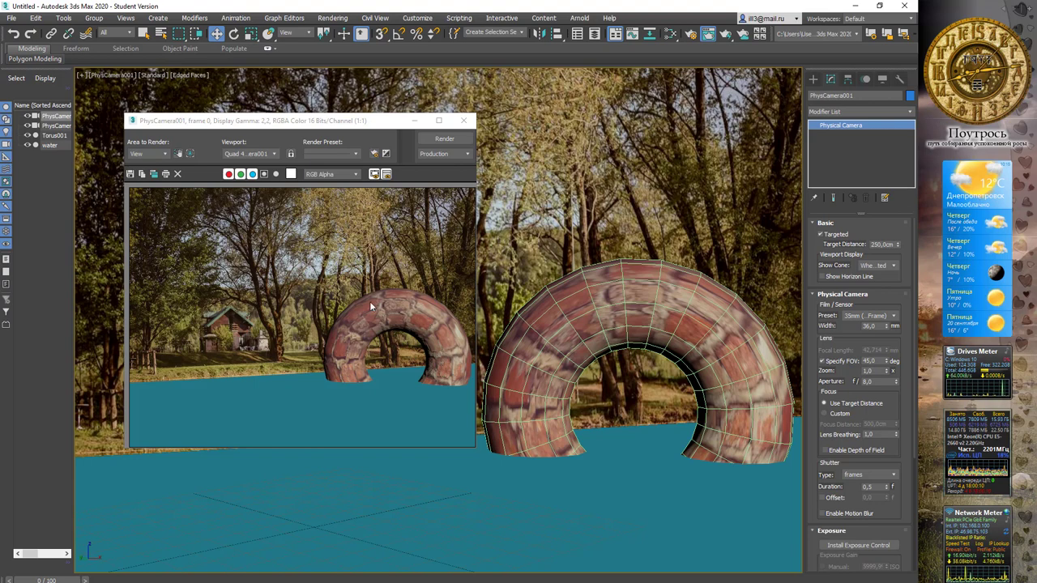
pyautogui.click(464, 120)
pyautogui.click(910, 111)
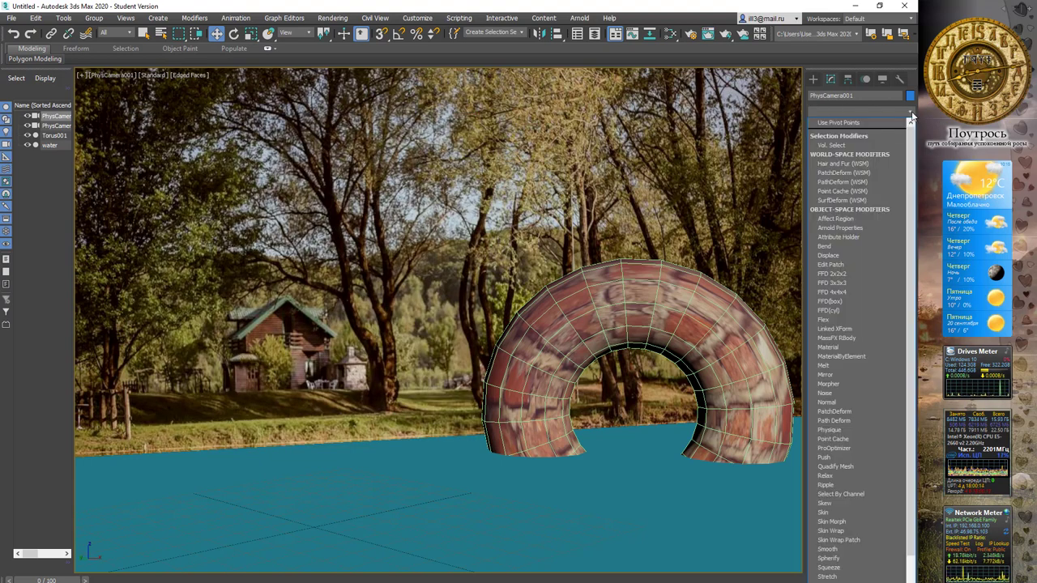
pyautogui.press('u')
pyautogui.press('v')
pyautogui.press('o')
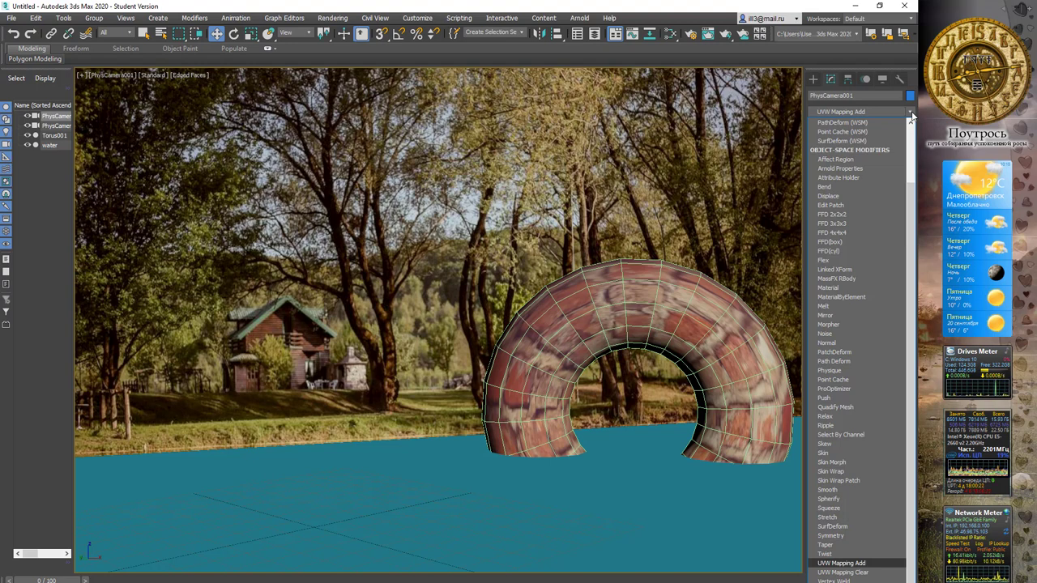
# Step: Select Torus001 and add a UVW Map modifier to it
pyautogui.click(661, 287)
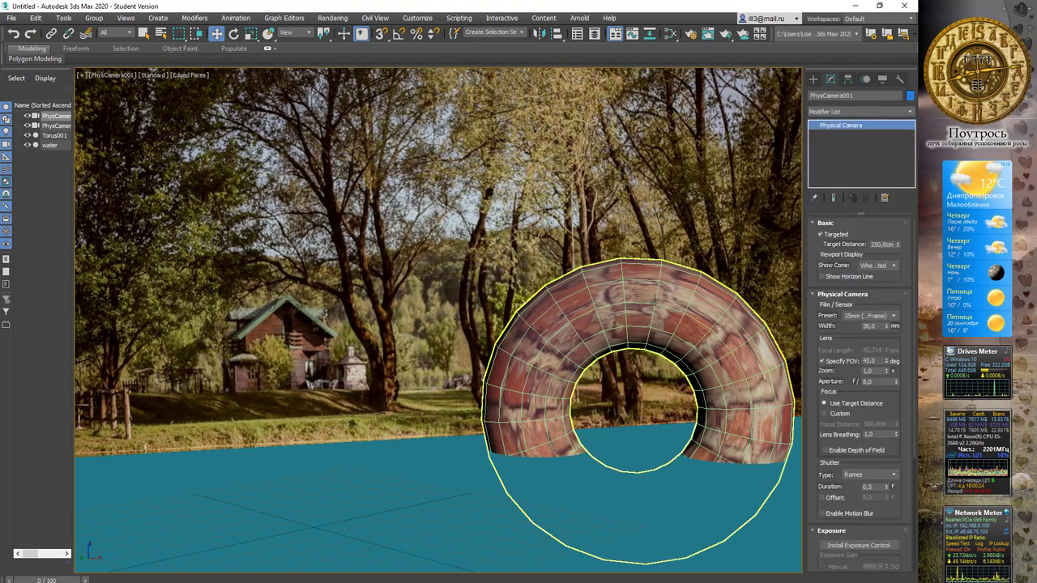
pyautogui.click(910, 112)
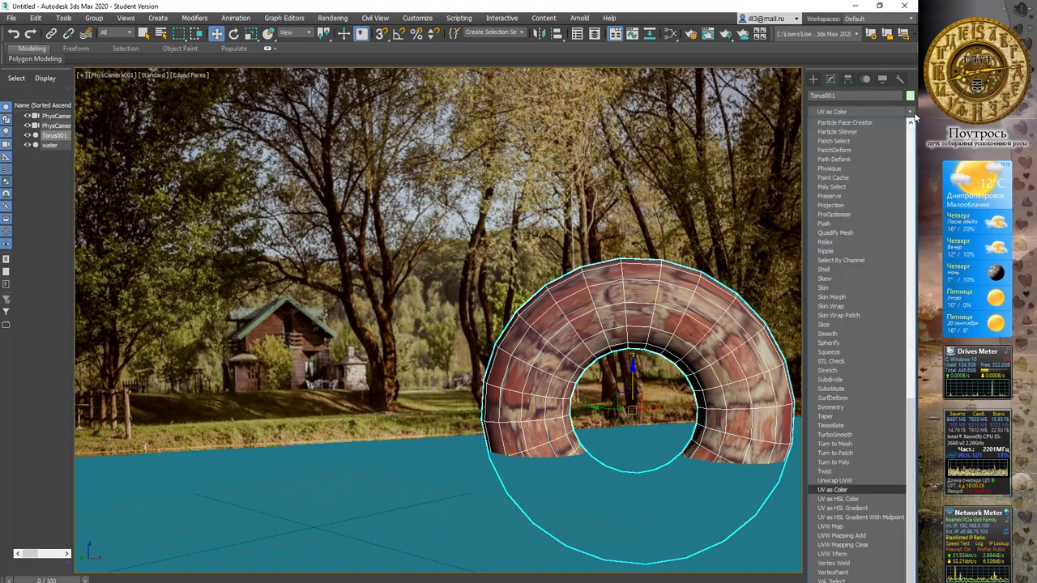
pyautogui.press('Down')
pyautogui.press('Down')
pyautogui.press('Down')
pyautogui.press('Down')
pyautogui.press('Return')
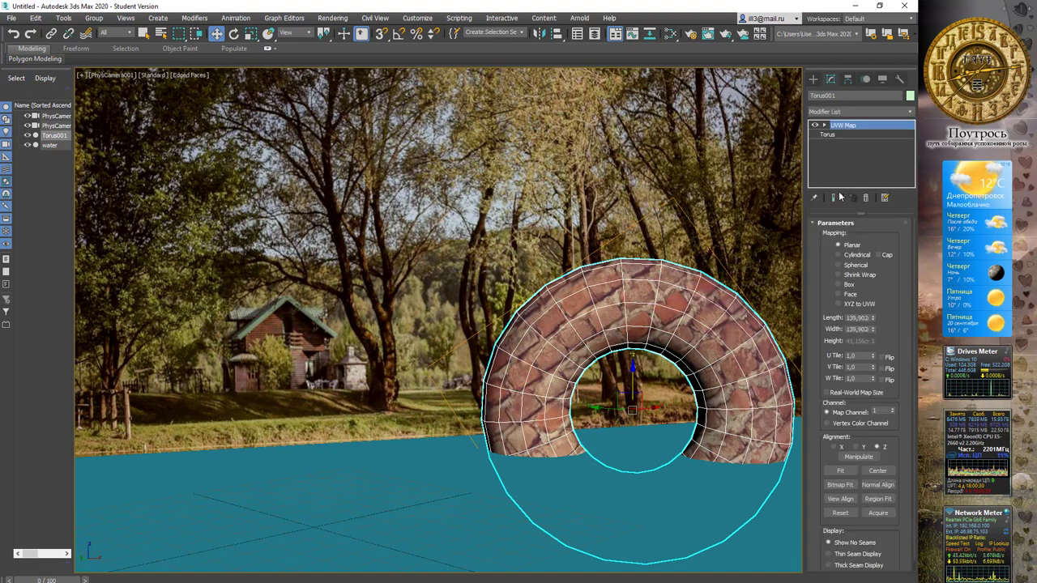
# Step: Try the Shrink Wrap, Box and Spherical mapping types on the torus, and return the mapping to Planar
pyautogui.click(847, 275)
pyautogui.click(848, 285)
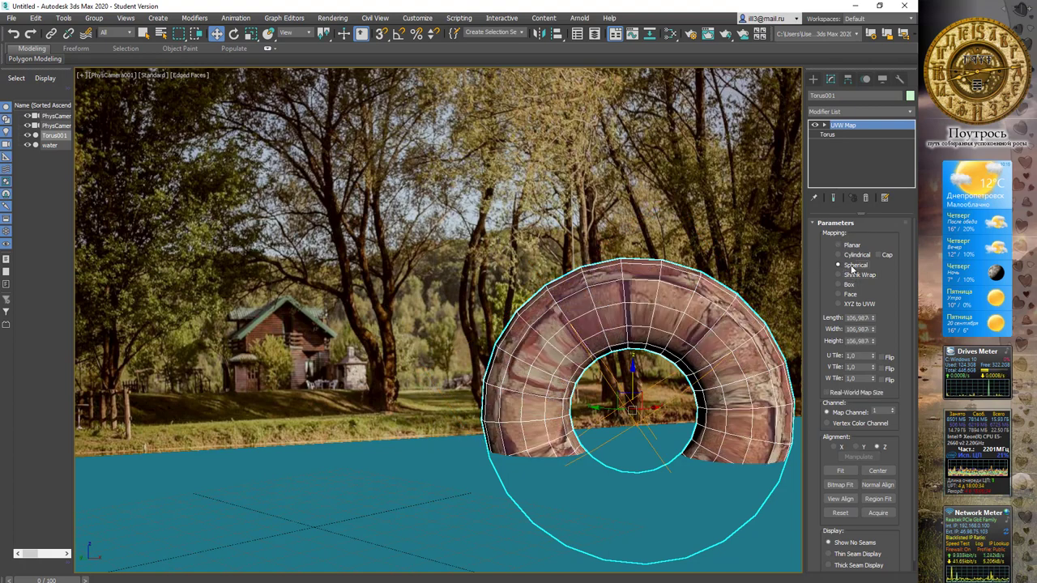
pyautogui.click(849, 245)
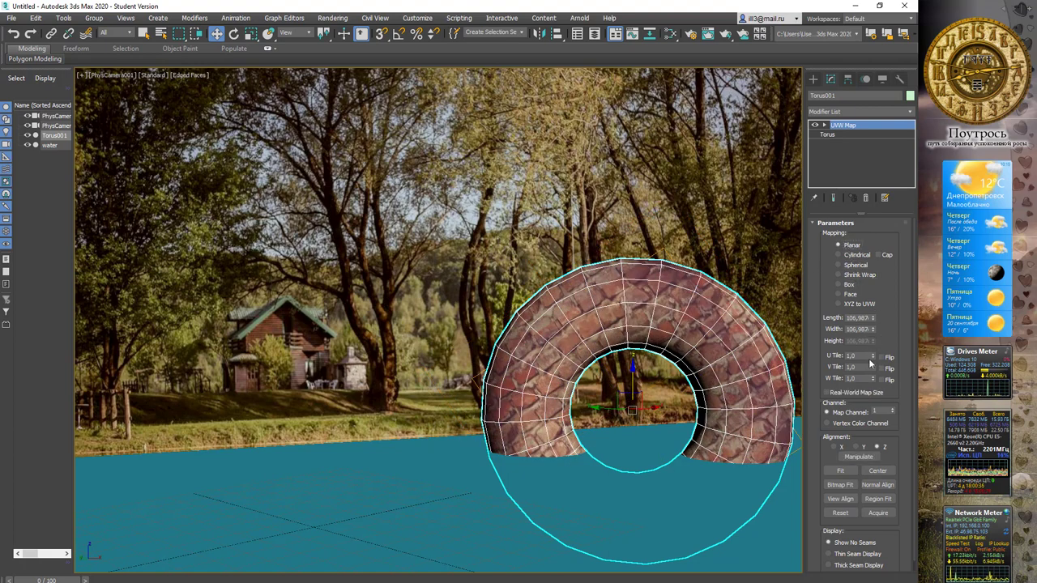
# Step: Set the torus's UVW Map tiling to U 0.82, V 0.87 and W 0.93
pyautogui.scroll(-1, 875, 357)
pyautogui.moveTo(874, 355); pyautogui.dragTo(874, 372)
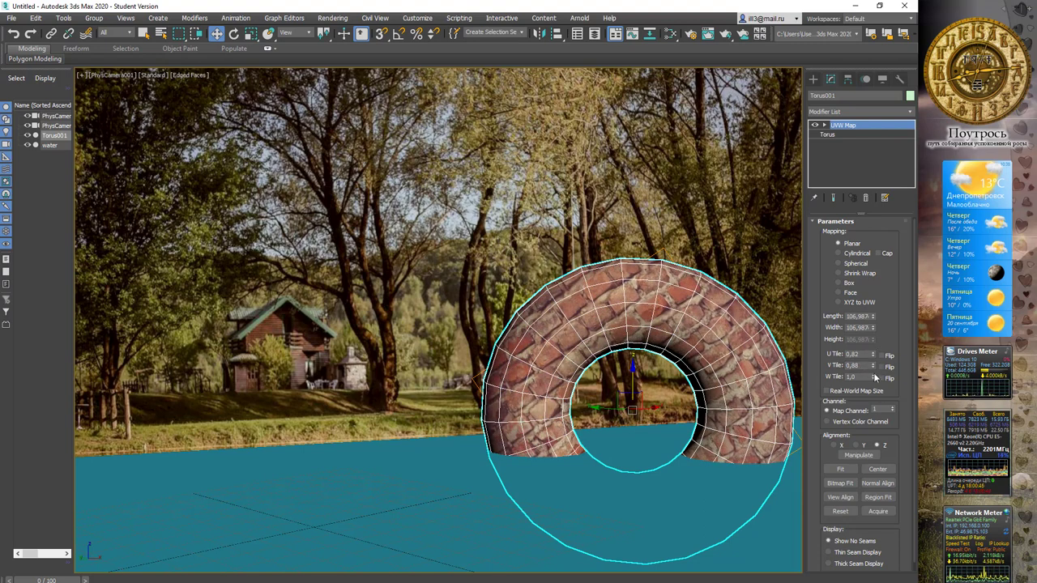
pyautogui.moveTo(874, 367); pyautogui.dragTo(875, 369)
# Step: Render the camera view again to check the torus's adjusted brick mapping, and close the rendered image
pyautogui.hotkey('shift', 'q')
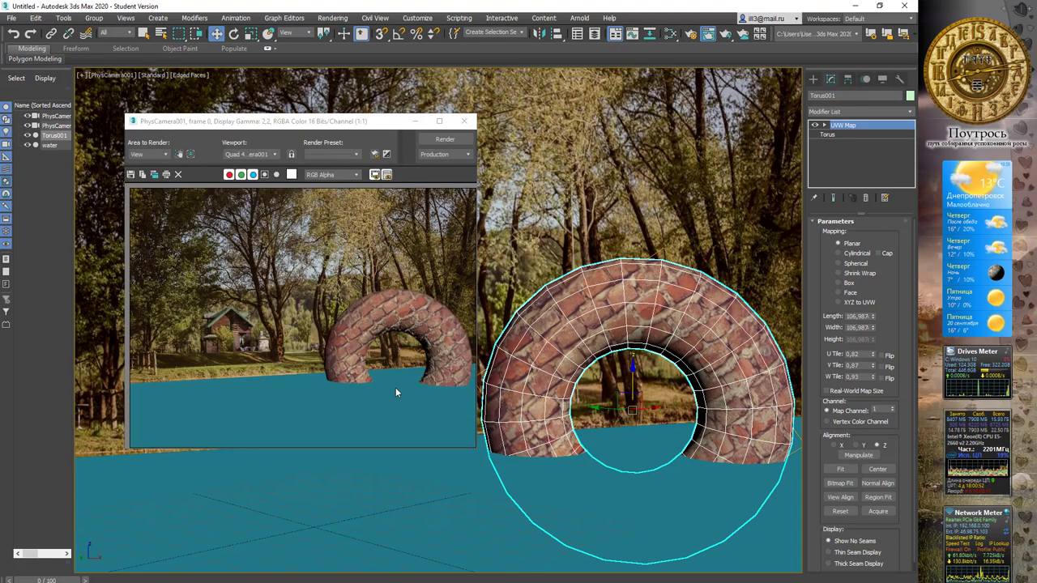
pyautogui.click(464, 122)
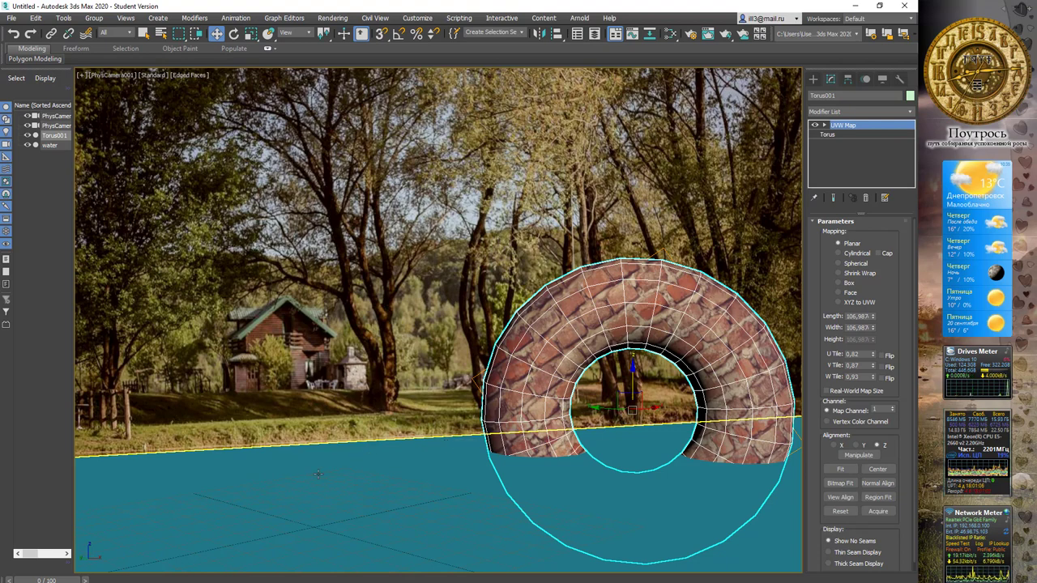
# Step: Reopen the Slate Material Editor and add a Matte/Shadow material to the node view beside the brick material
pyautogui.press('m')
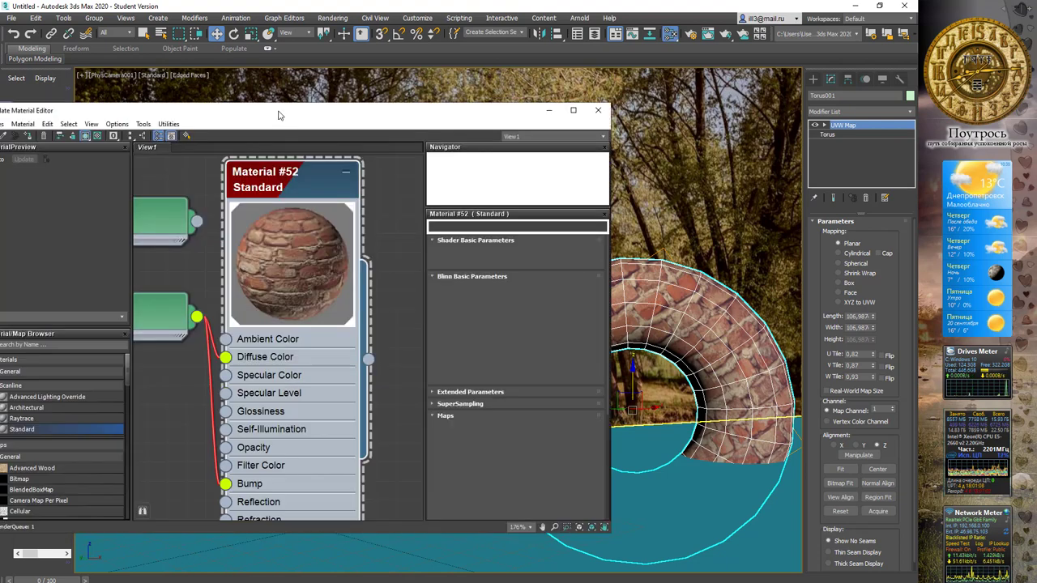
pyautogui.moveTo(317, 114); pyautogui.dragTo(497, 98)
pyautogui.scroll(-5, 456, 247)
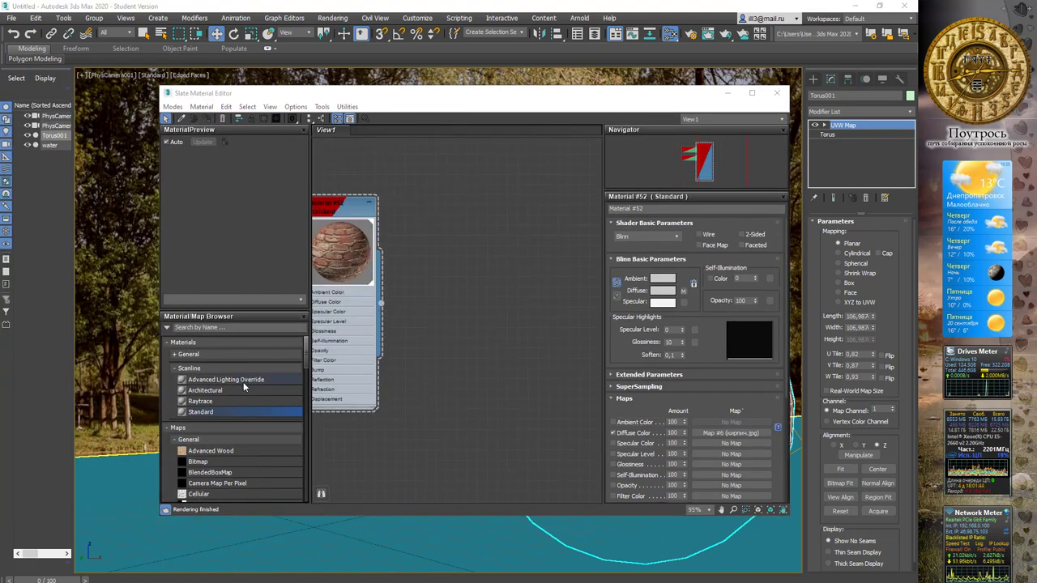
pyautogui.click(219, 401)
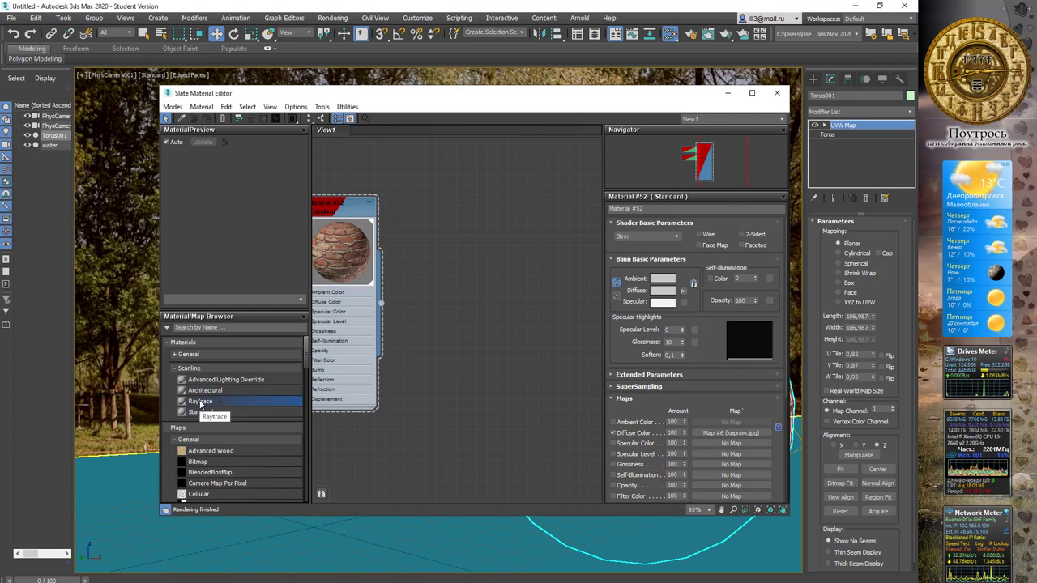
pyautogui.click(175, 354)
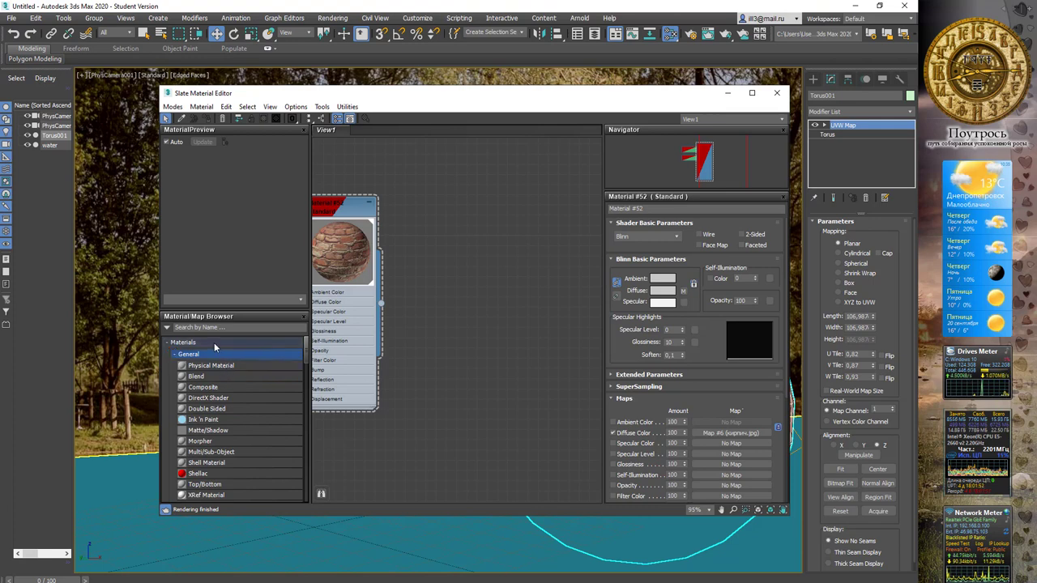
pyautogui.click(219, 434)
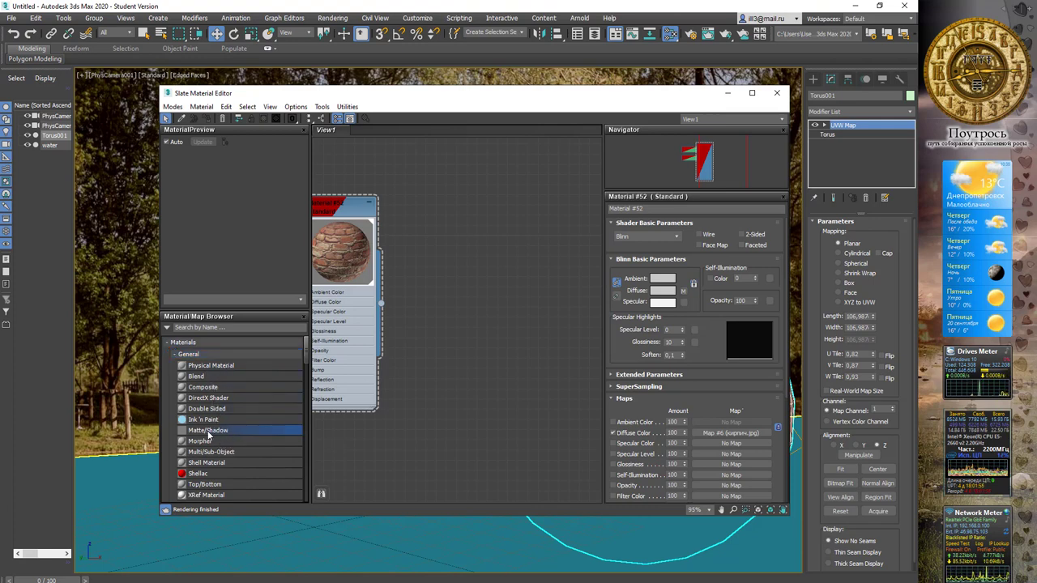
pyautogui.moveTo(512, 332); pyautogui.dragTo(496, 305)
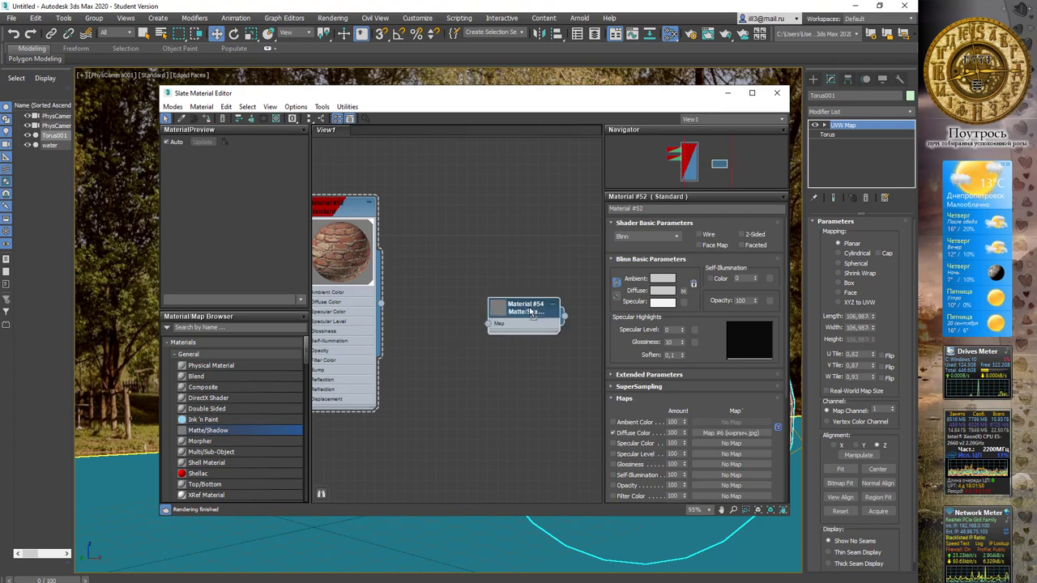
# Step: Assign the new Matte/Shadow material to the water plane and open the material's parameters
pyautogui.moveTo(583, 97); pyautogui.dragTo(406, 83)
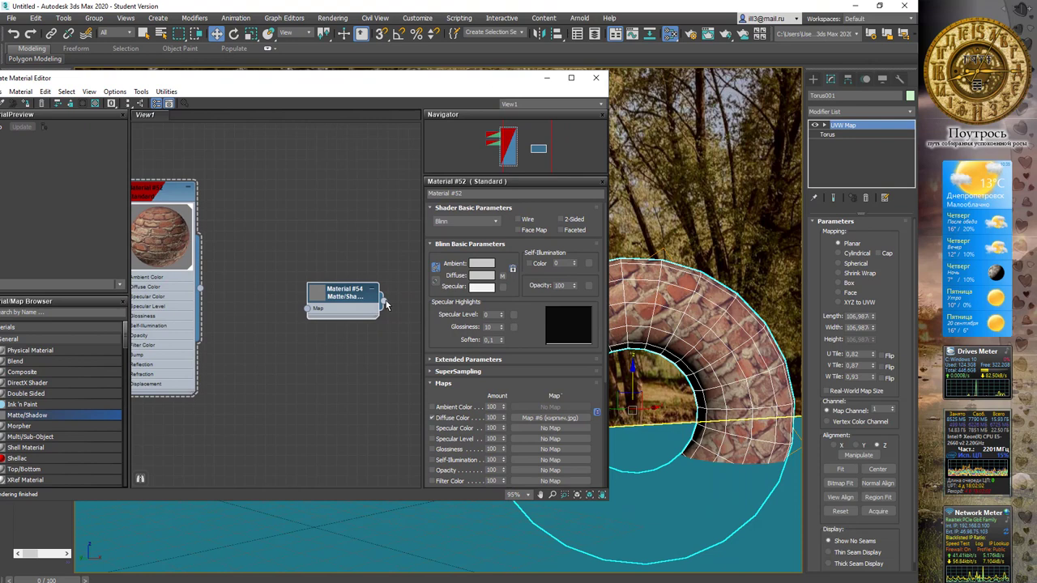
pyautogui.moveTo(376, 301); pyautogui.dragTo(441, 524)
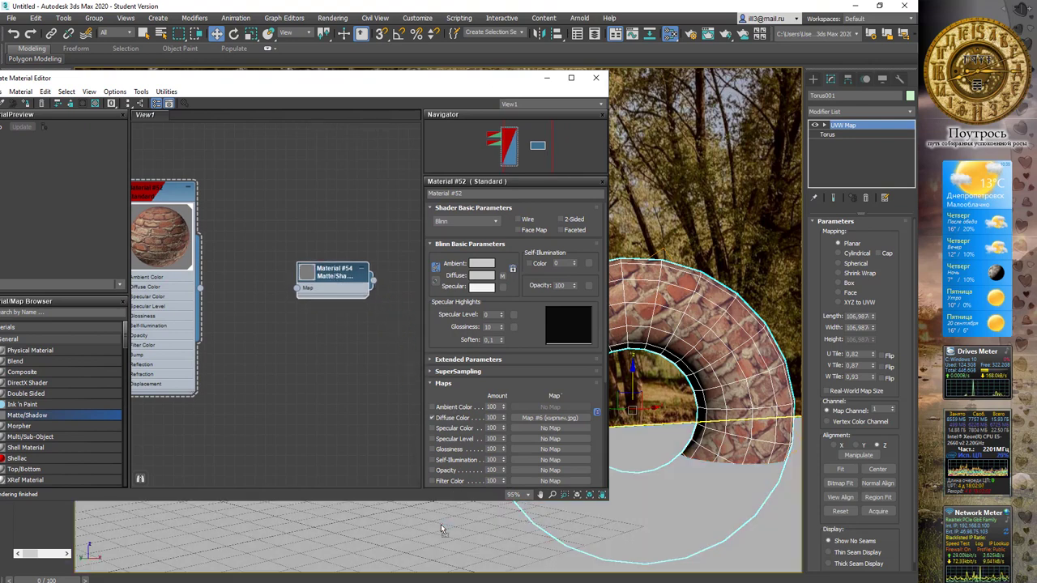
pyautogui.doubleClick(339, 276)
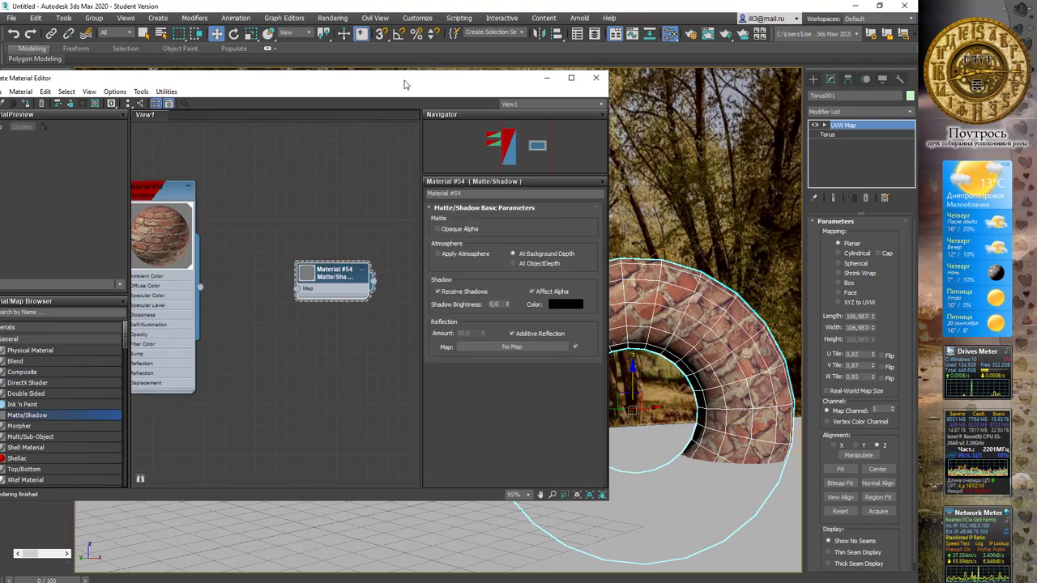
# Step: Render the camera view to check the Matte/Shadow water against the photo background, and close the rendered image
pyautogui.moveTo(404, 84); pyautogui.dragTo(531, 91)
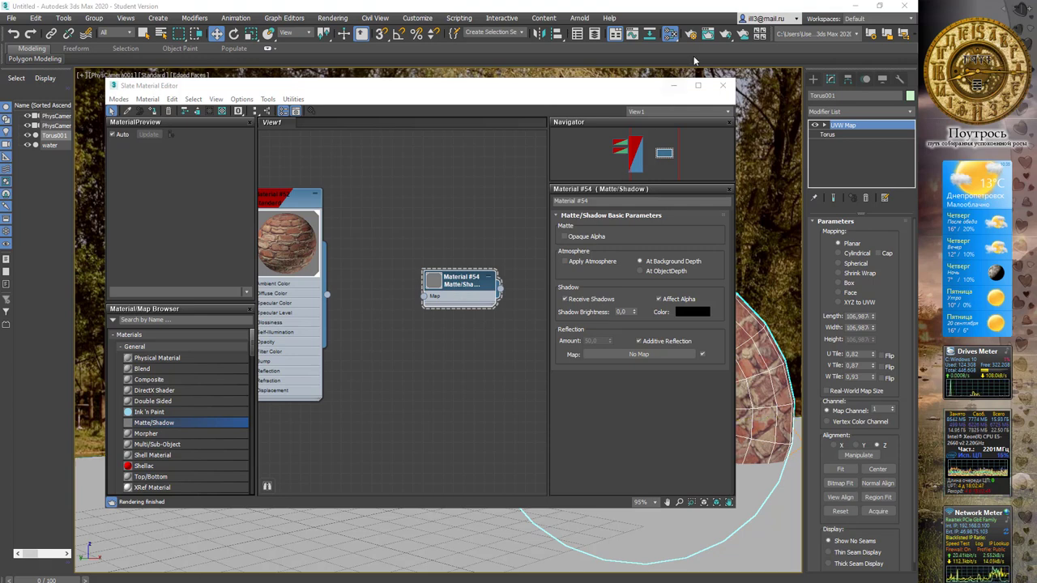
pyautogui.click(727, 35)
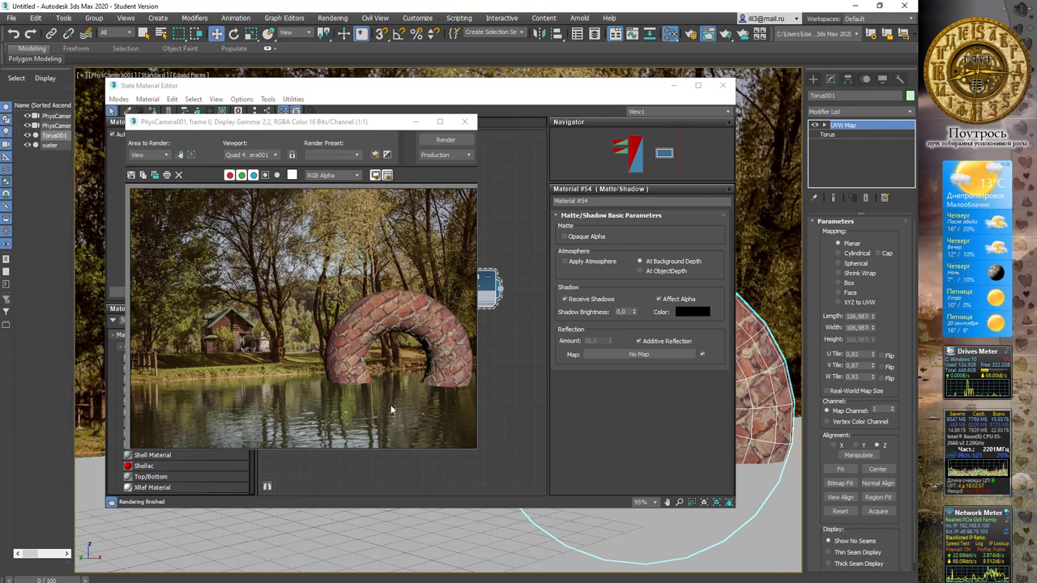
pyautogui.click(463, 121)
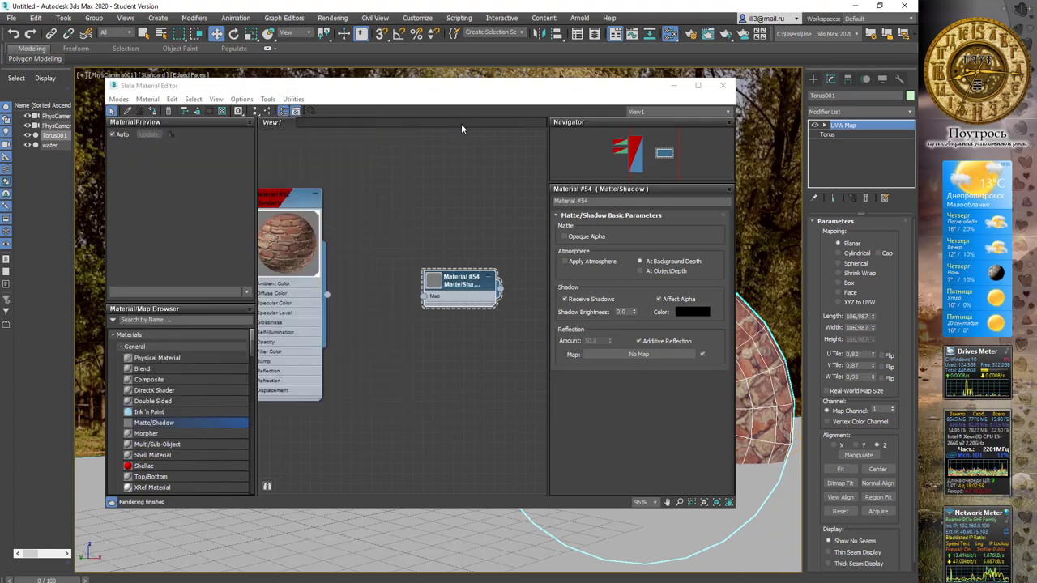
# Step: Connect a General Raytrace map to the Map input of the Matte/Shadow material and place its node beside it
pyautogui.moveTo(455, 283); pyautogui.dragTo(475, 273)
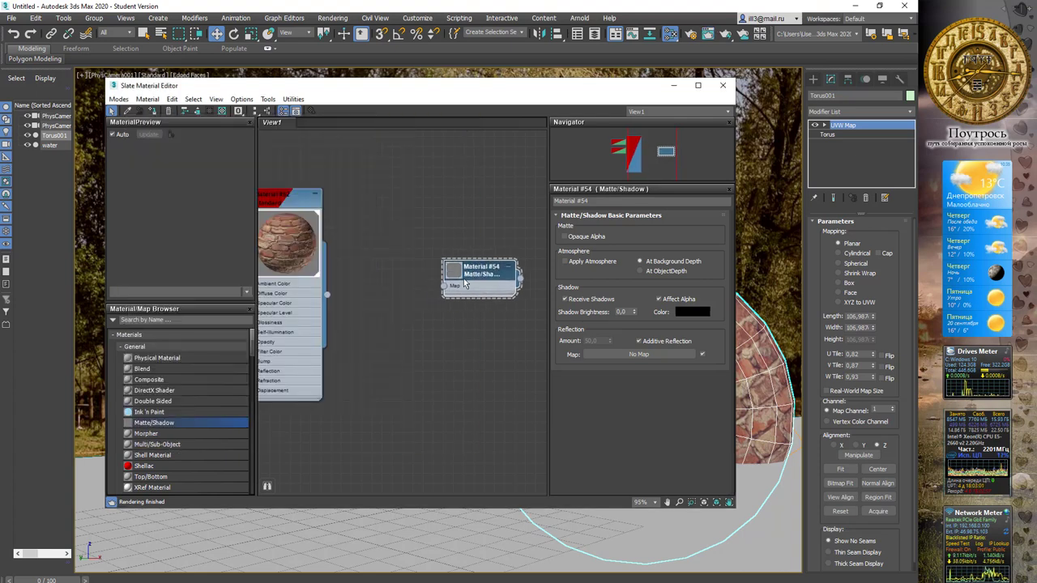
pyautogui.scroll(4, 444, 289)
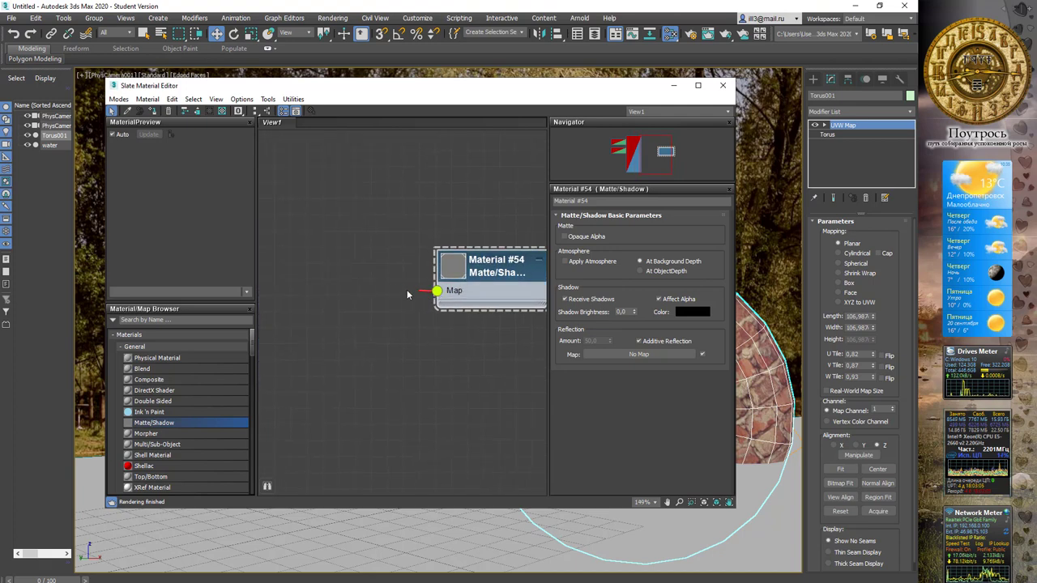
pyautogui.moveTo(408, 295); pyautogui.dragTo(376, 298)
pyautogui.moveTo(404, 307)
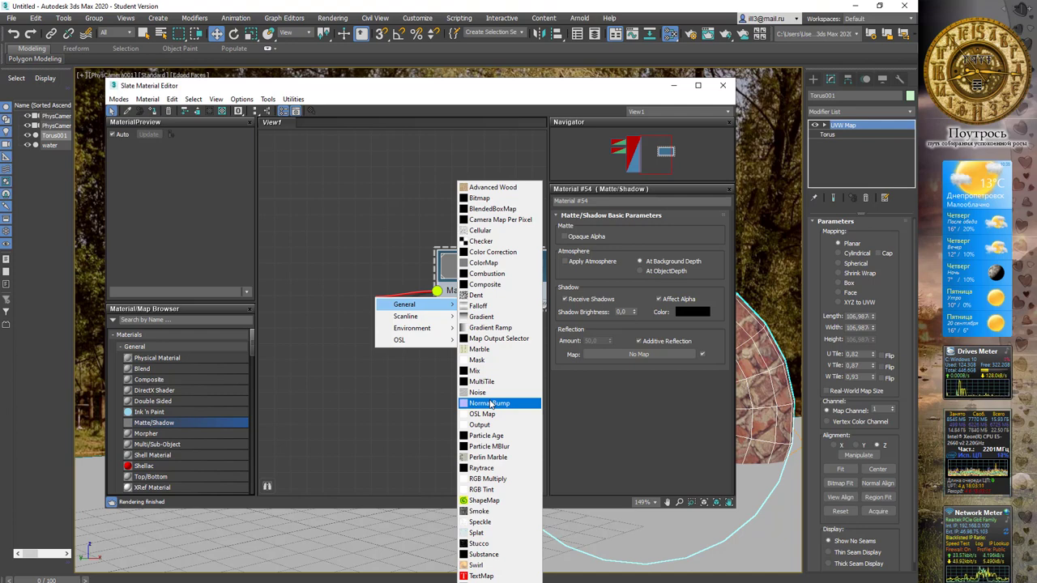
pyautogui.click(486, 467)
pyautogui.moveTo(385, 291); pyautogui.dragTo(332, 290)
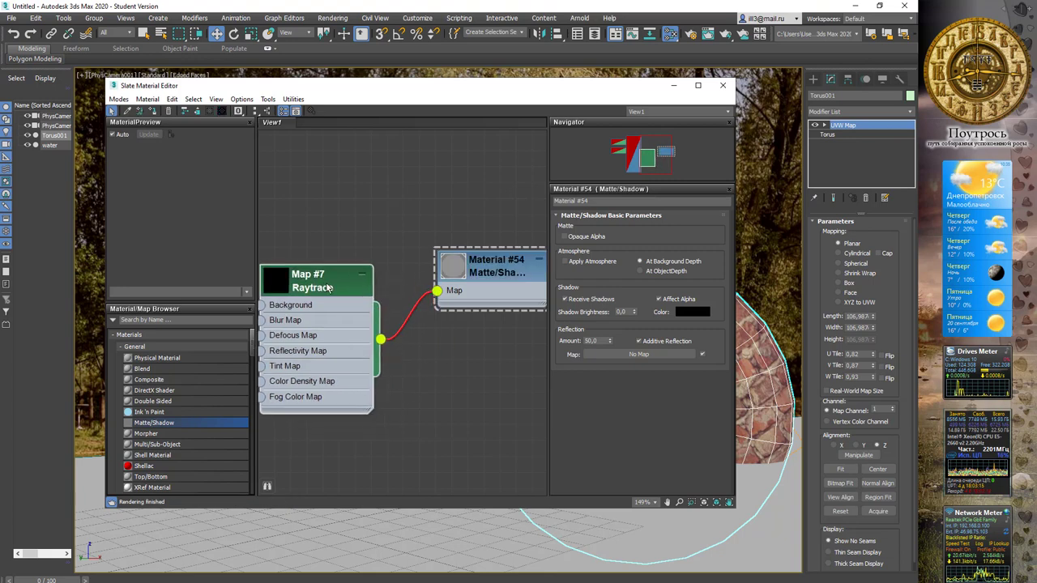
# Step: Render the camera view to check the torus's reflection in the water, and close the rendered image and the material editor
pyautogui.hotkey('shift', 'q')
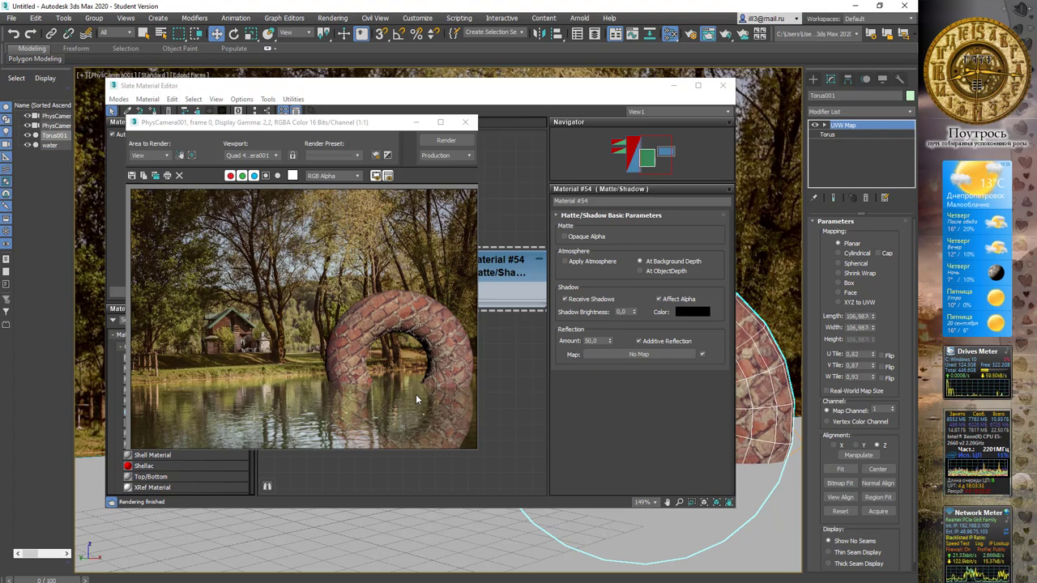
pyautogui.click(466, 121)
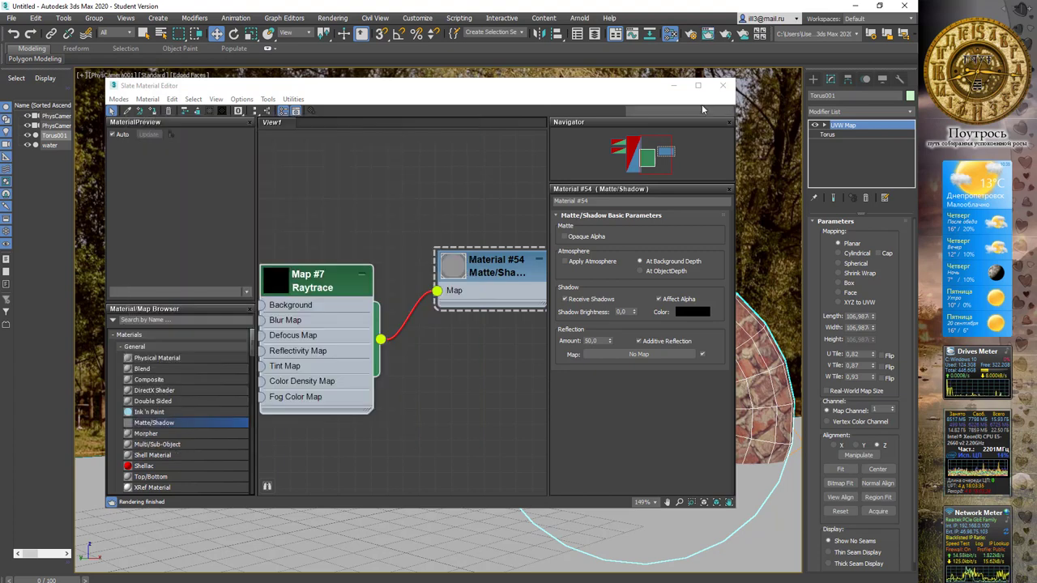
pyautogui.click(723, 85)
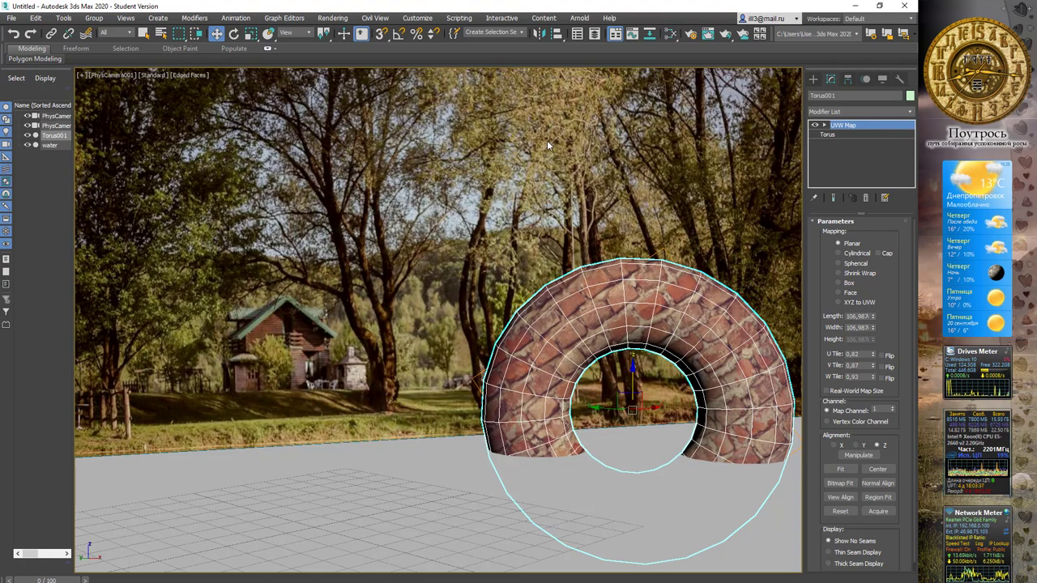
# Step: In the perspective view, create a Standard Target Spot light aimed toward the water plane and the torus
pyautogui.press('p')
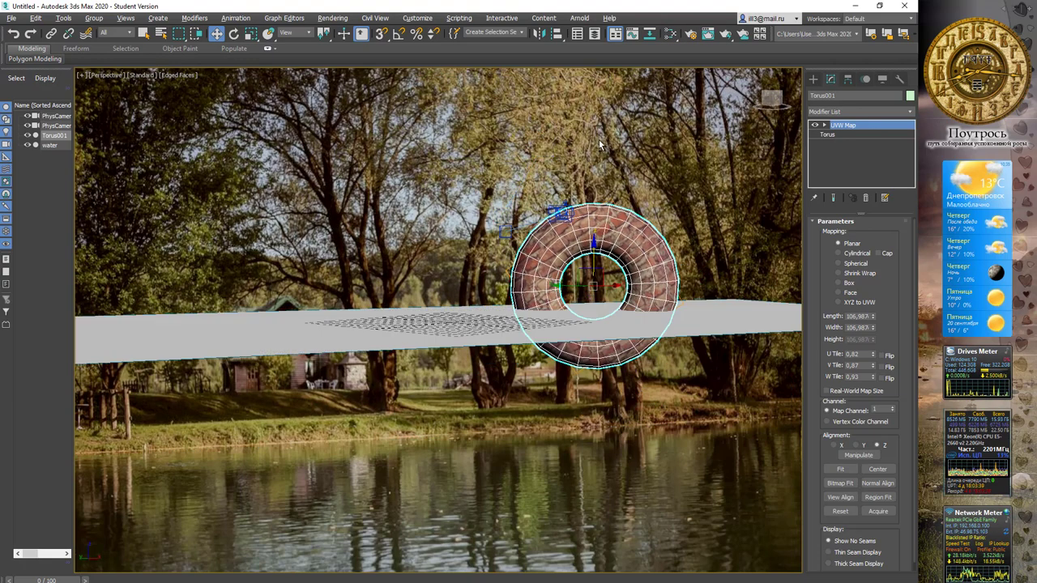
pyautogui.keyDown('alt'); pyautogui.moveTo(599, 139); pyautogui.dragTo(601, 149, button='middle'); pyautogui.keyUp('alt')
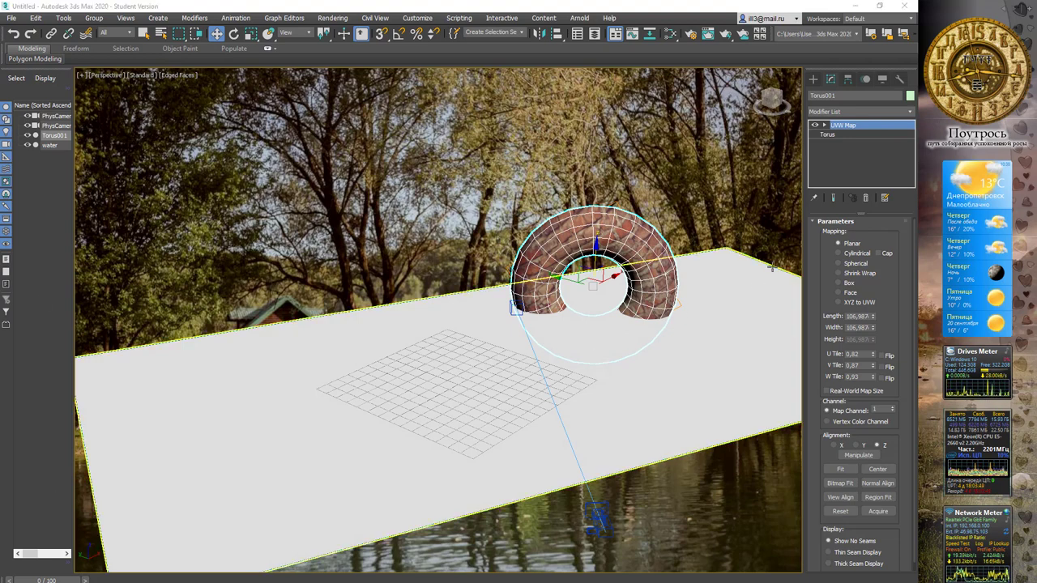
pyautogui.click(813, 79)
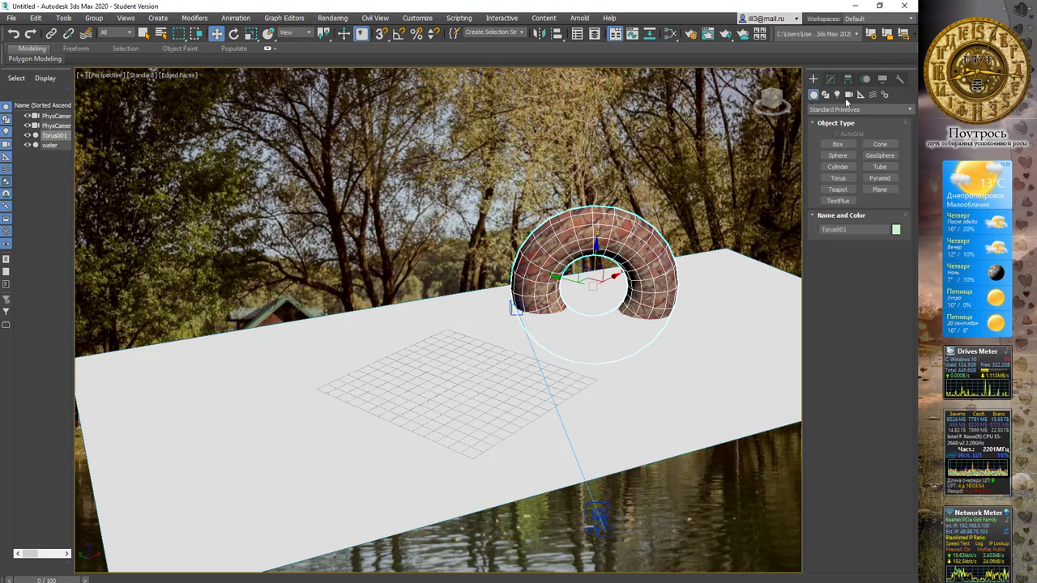
pyautogui.click(838, 96)
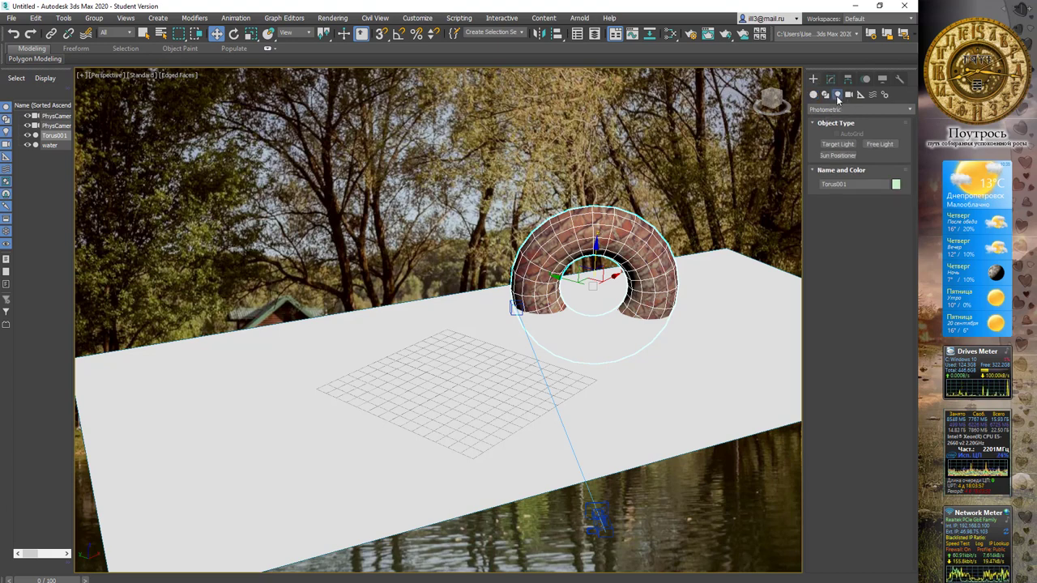
pyautogui.click(845, 111)
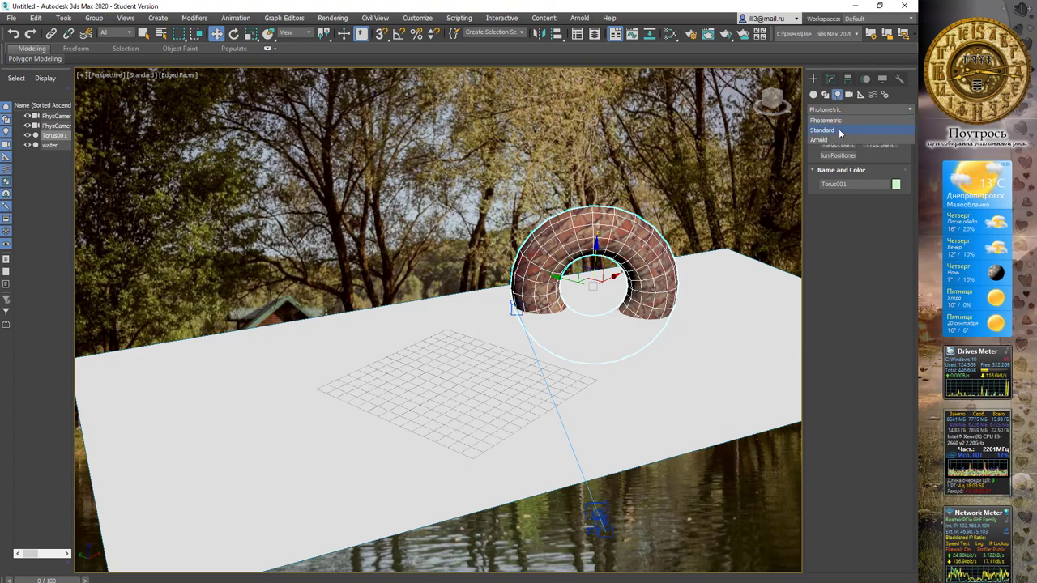
pyautogui.click(840, 134)
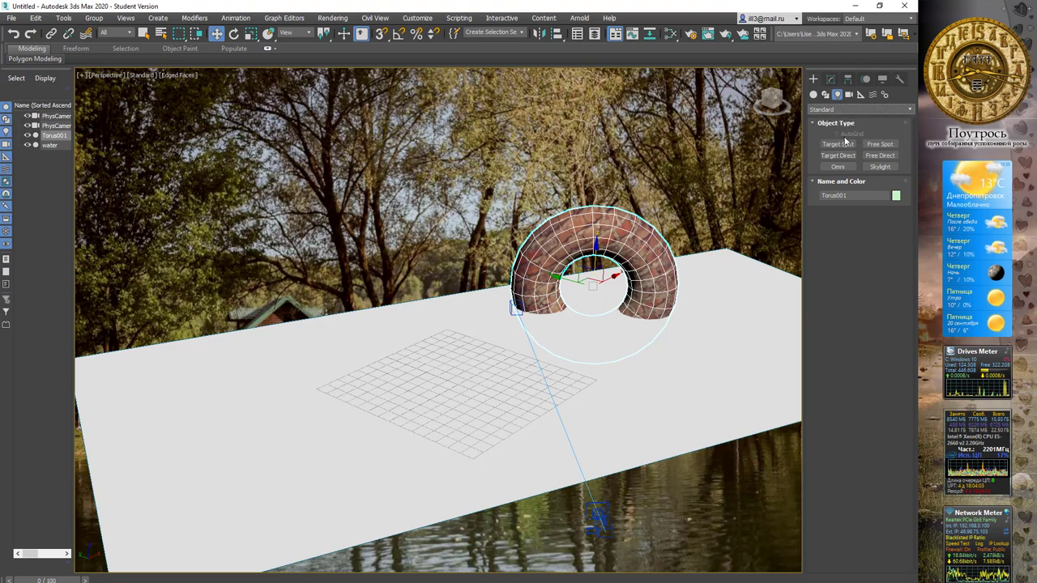
pyautogui.click(846, 144)
pyautogui.keyDown('alt'); pyautogui.moveTo(438, 340); pyautogui.dragTo(470, 308, button='middle'); pyautogui.keyUp('alt')
pyautogui.scroll(-2, 534, 139)
pyautogui.keyDown('alt'); pyautogui.moveTo(534, 139); pyautogui.dragTo(576, 188, button='middle'); pyautogui.keyUp('alt')
pyautogui.scroll(5, 523, 184)
pyautogui.scroll(-3, 553, 198)
pyautogui.moveTo(375, 172); pyautogui.dragTo(549, 299)
pyautogui.moveTo(527, 183); pyautogui.dragTo(609, 270, button='middle')
# Step: Move the spot light's source high above the water plane and off to one side of the torus
pyautogui.click(217, 33)
pyautogui.moveTo(237, 284); pyautogui.dragTo(216, 109)
pyautogui.keyDown('alt'); pyautogui.moveTo(216, 110); pyautogui.dragTo(501, 207, button='middle'); pyautogui.keyUp('alt')
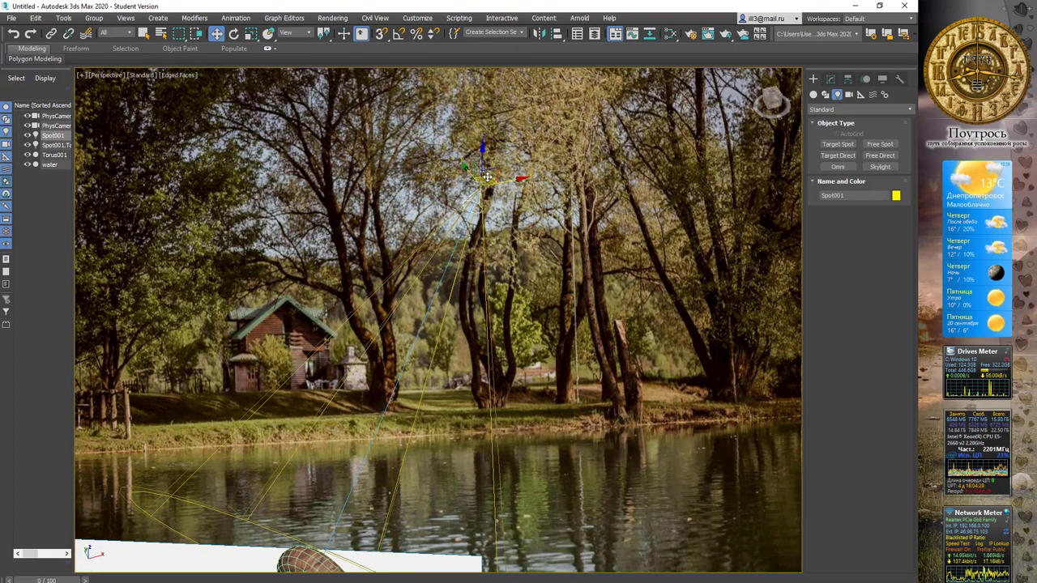
pyautogui.moveTo(482, 180); pyautogui.dragTo(253, 188)
# Step: Return to the physical camera view, render it to check the spot light's effect, and close the rendered image
pyautogui.keyDown('alt'); pyautogui.moveTo(385, 348); pyautogui.dragTo(476, 271, button='middle'); pyautogui.keyUp('alt')
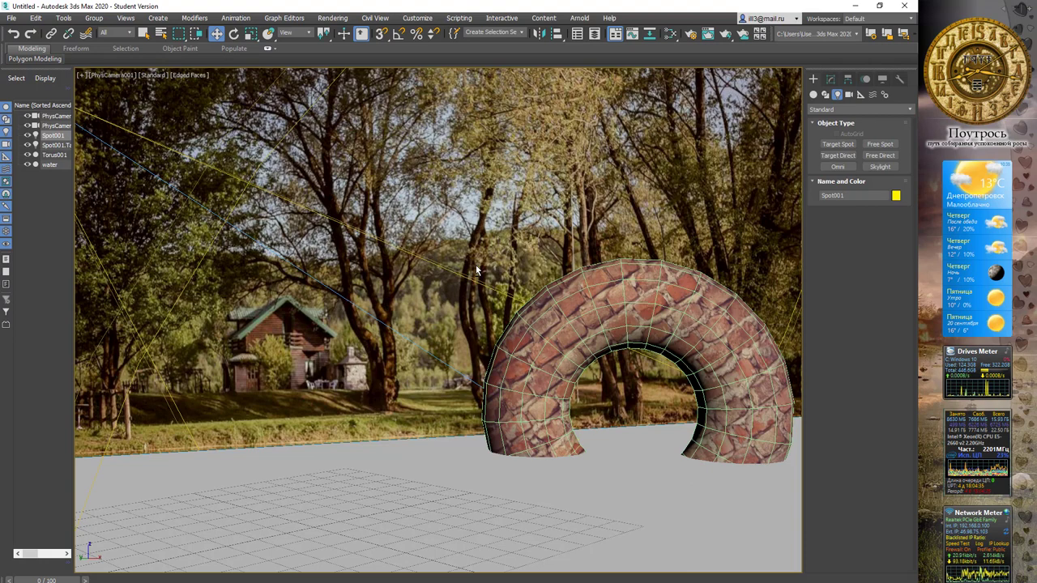
pyautogui.hotkey('shift', 'q')
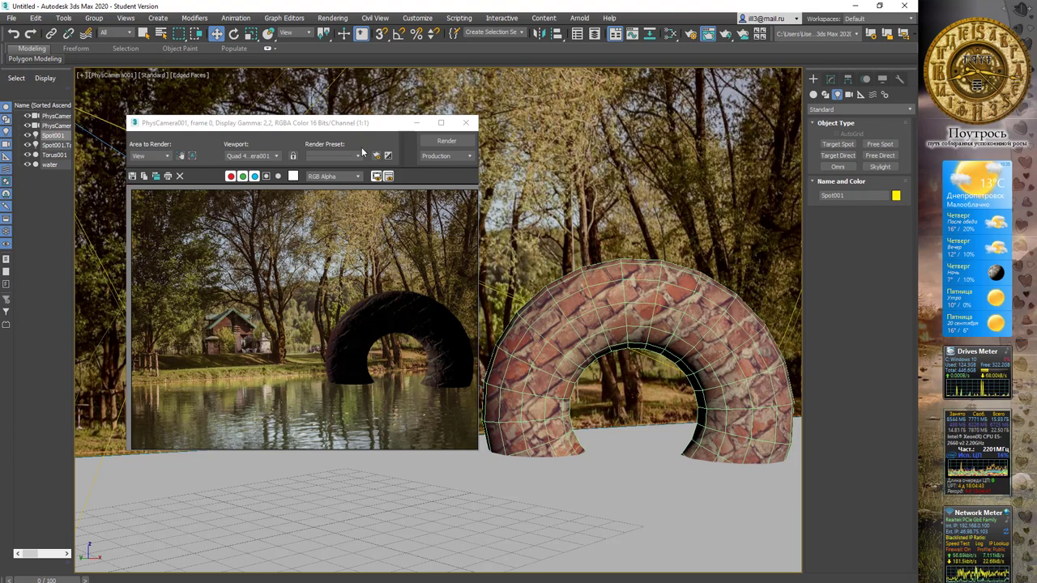
pyautogui.moveTo(360, 126); pyautogui.dragTo(360, 114)
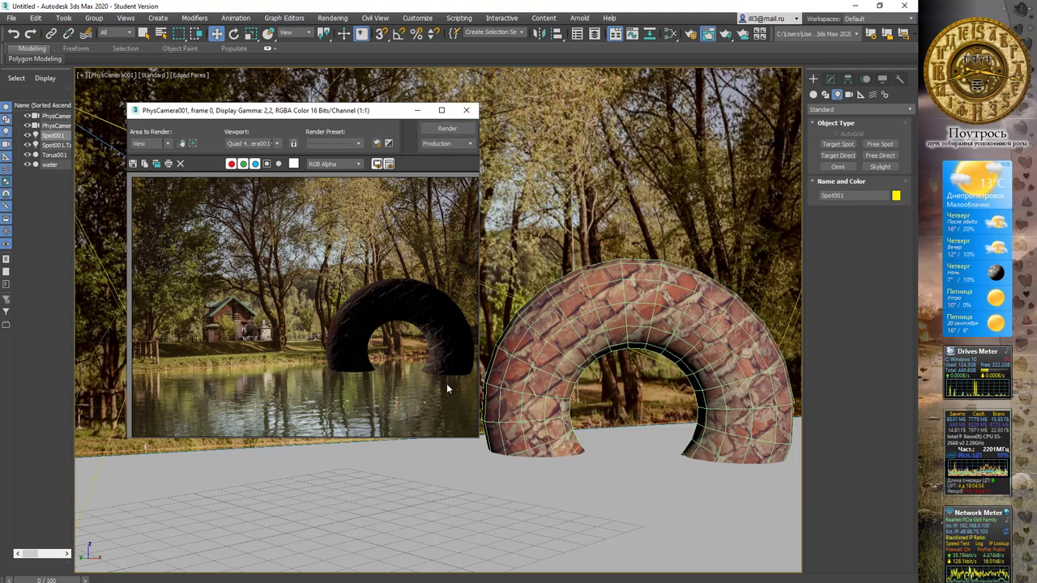
pyautogui.click(467, 111)
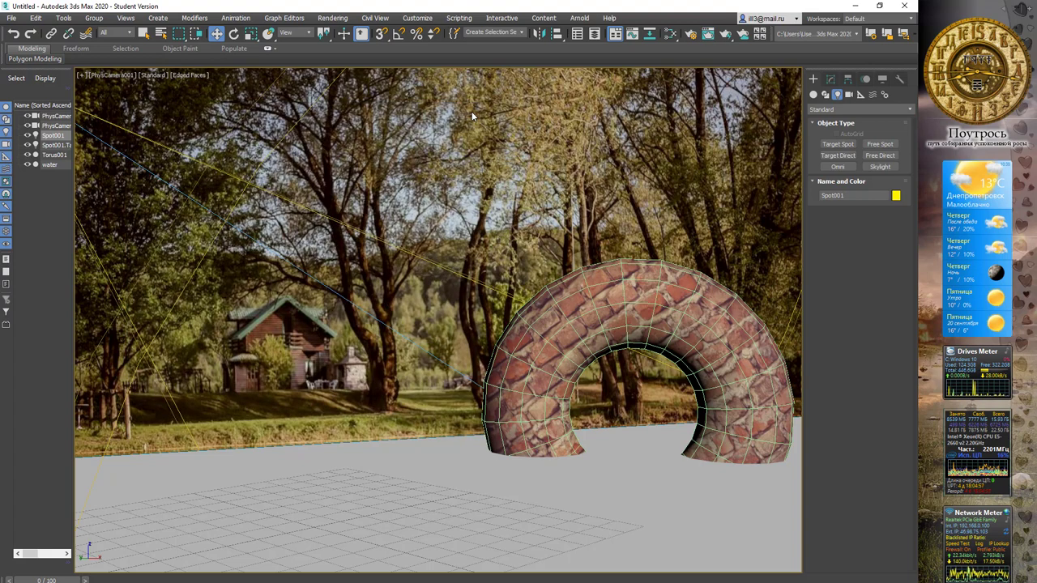
# Step: Turn on shadows of type Area Shadows for Spot001, and render the camera view to check them
pyautogui.click(830, 79)
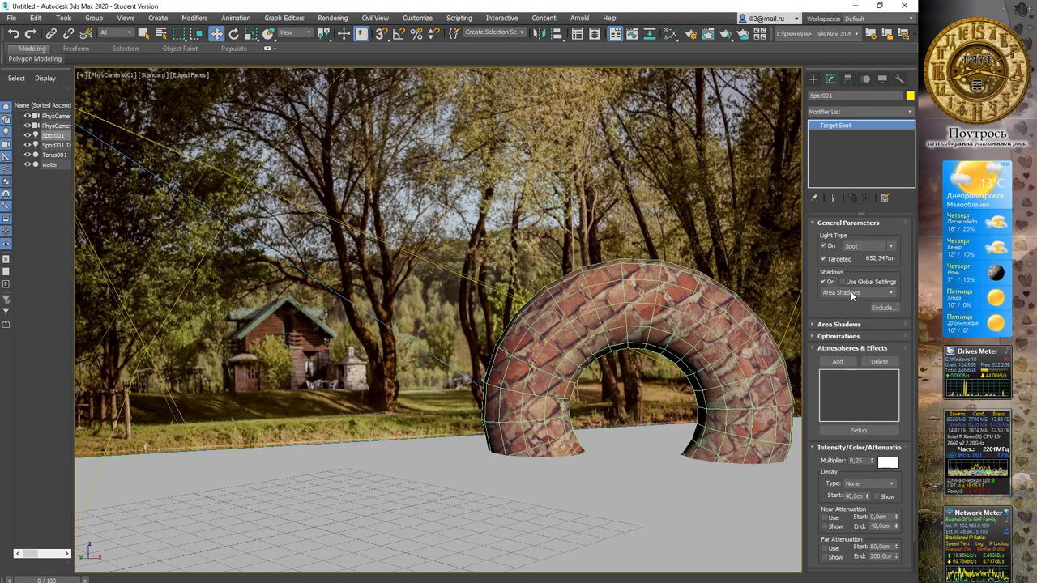
pyautogui.click(724, 34)
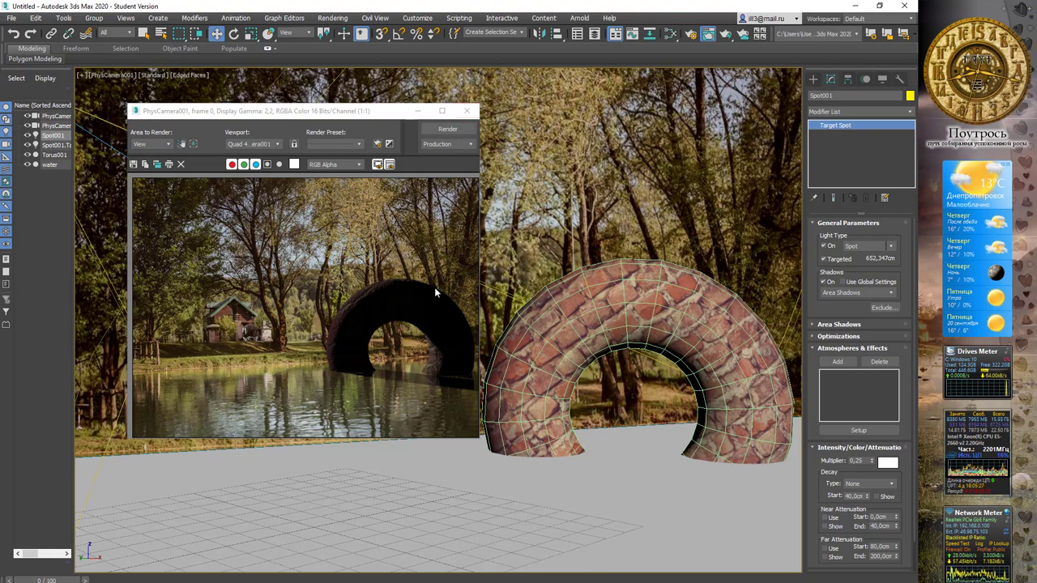
pyautogui.click(467, 110)
# Step: In the perspective view, clone Spot001 as a Copy on the opposite side of the water plane and turn off the copy's shadows
pyautogui.press('p')
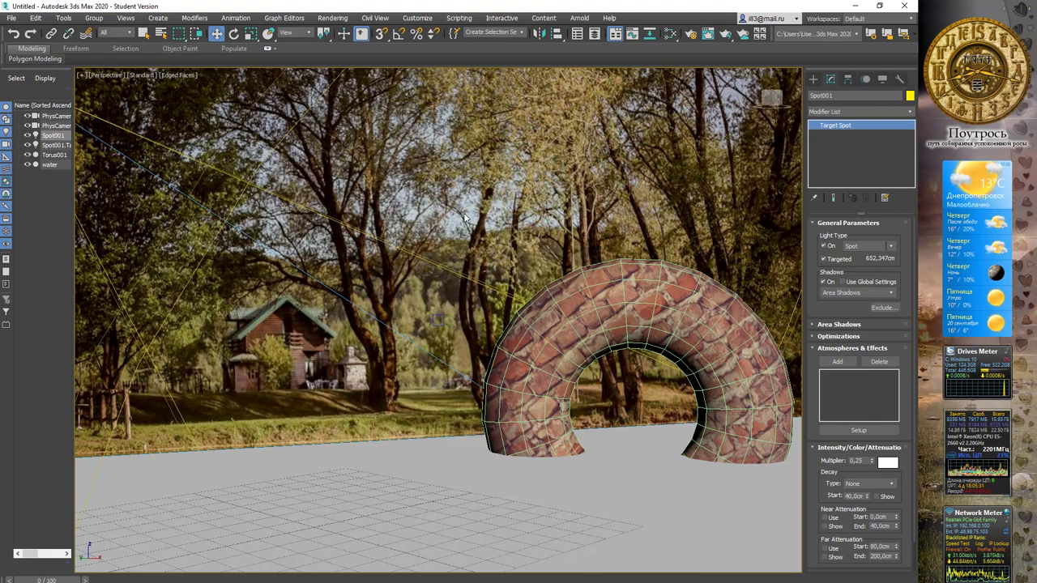
pyautogui.keyDown('alt'); pyautogui.moveTo(466, 217); pyautogui.dragTo(467, 160, button='middle'); pyautogui.keyUp('alt')
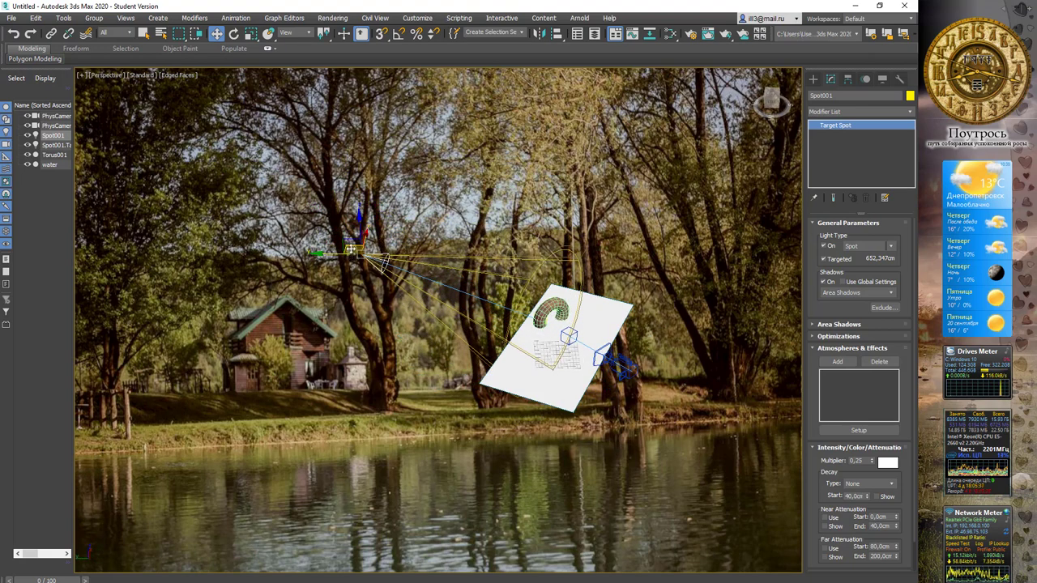
pyautogui.moveTo(353, 251)
pyautogui.mouseDown()
pyautogui.moveTo(688, 284)
pyautogui.moveTo(702, 268)
pyautogui.mouseUp()
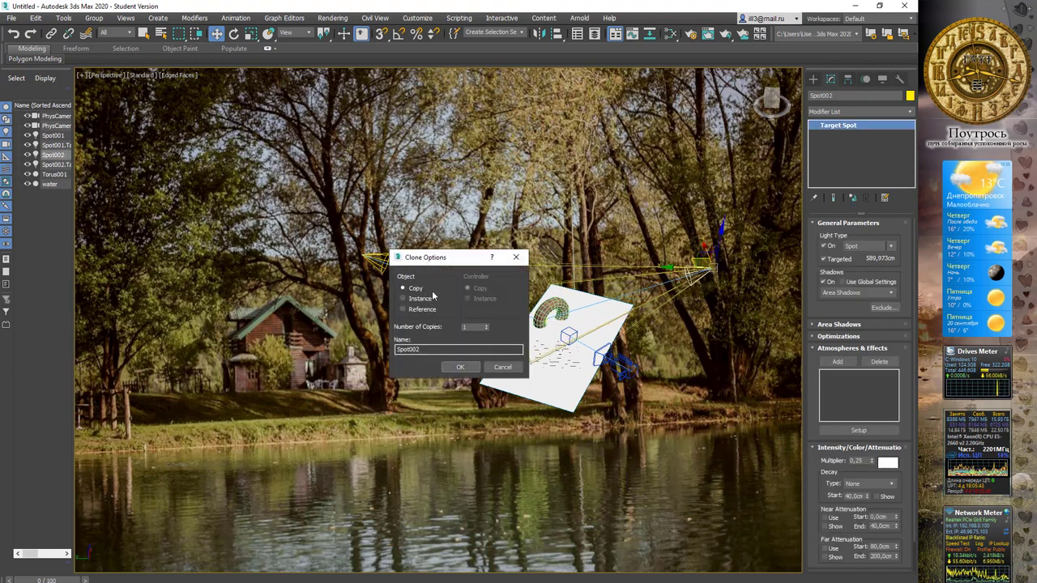
pyautogui.click(460, 367)
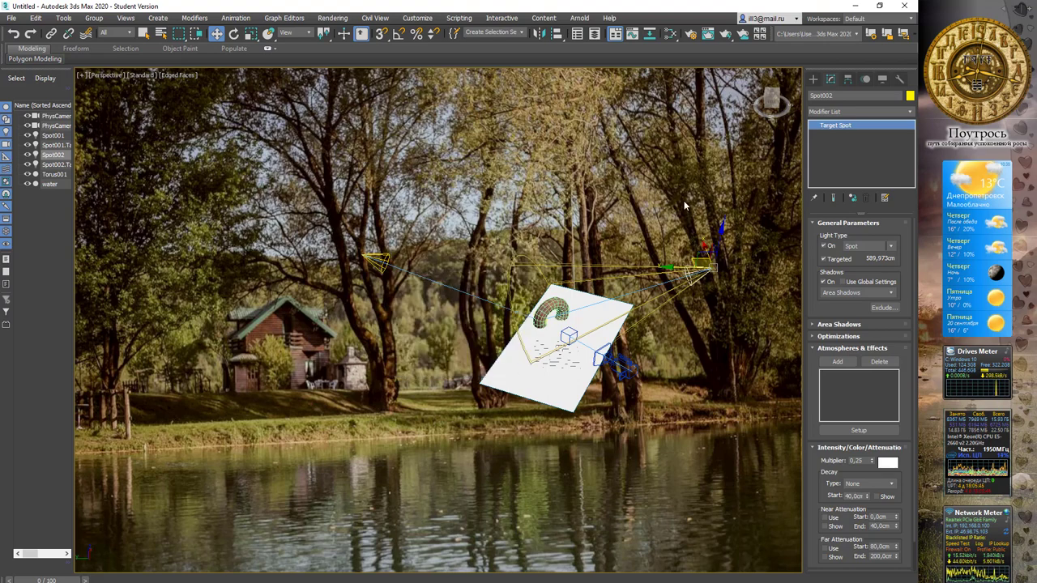
pyautogui.keyDown('alt'); pyautogui.moveTo(685, 207); pyautogui.dragTo(624, 372, button='middle'); pyautogui.keyUp('alt')
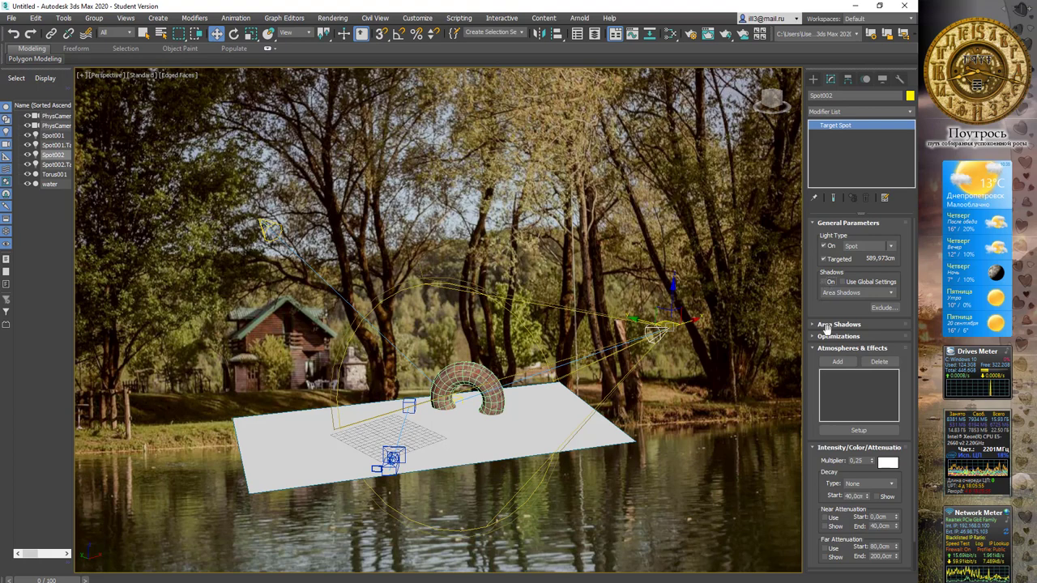
# Step: Set the intensity multiplier of the original spot light, Spot001, to 1
pyautogui.click(814, 348)
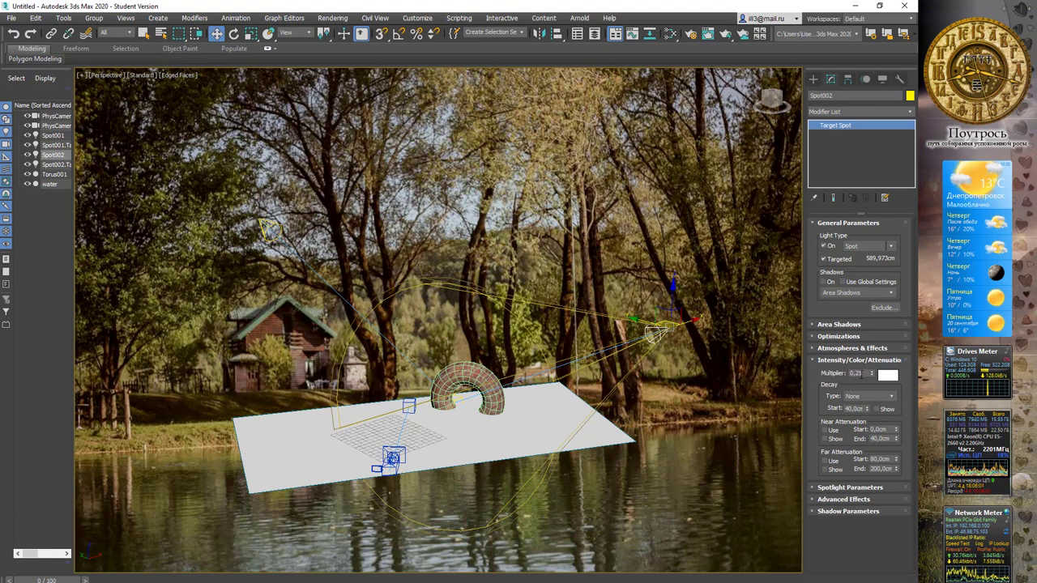
pyautogui.doubleClick(858, 373)
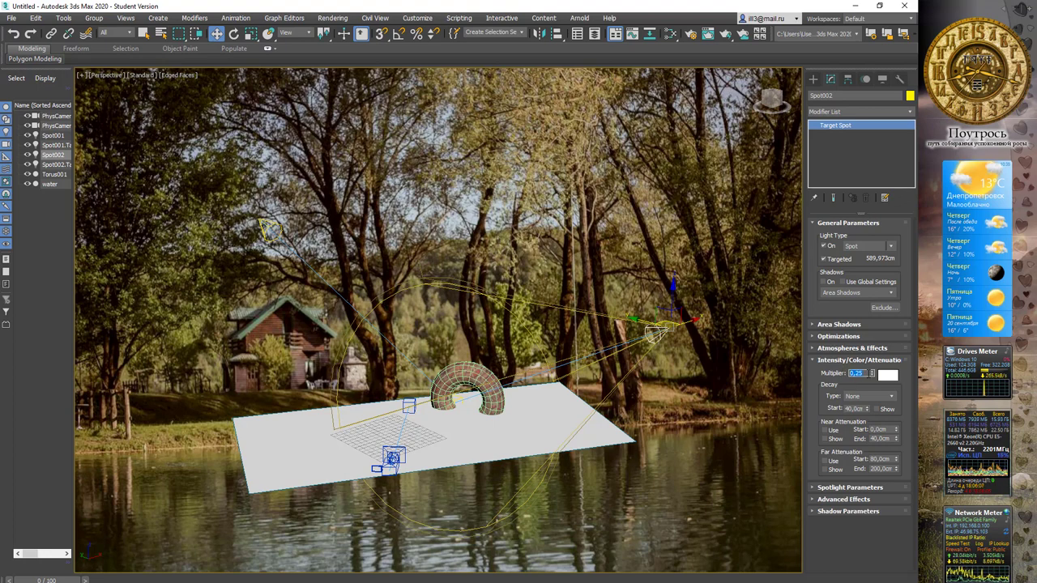
pyautogui.rightClick(496, 194)
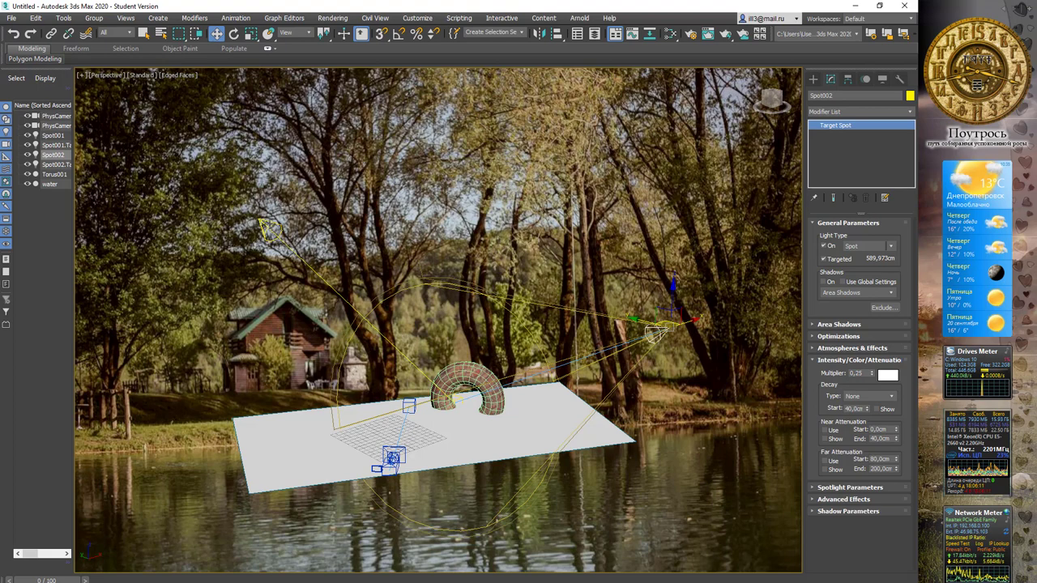
pyautogui.click(288, 229)
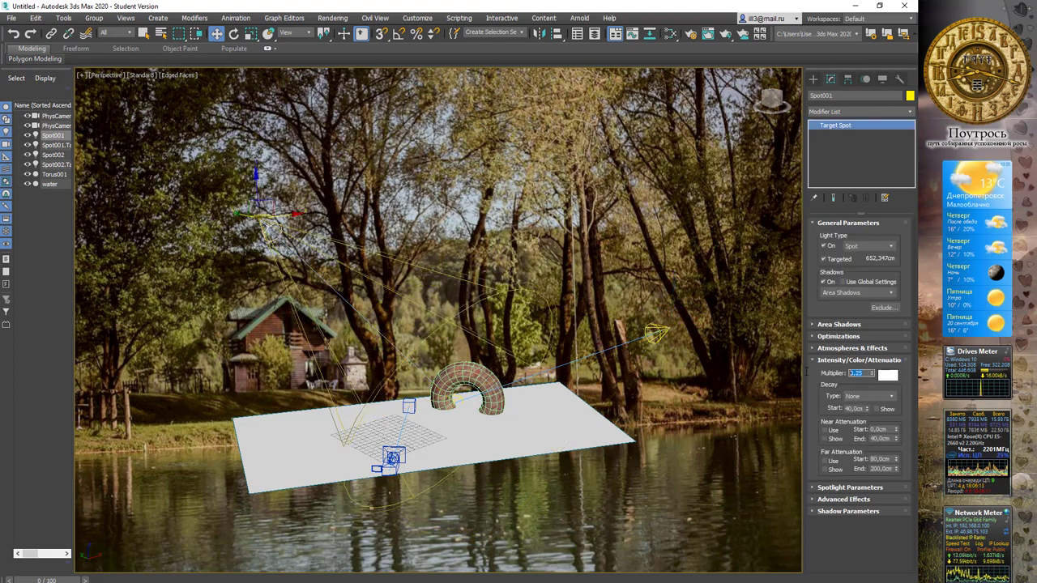
pyautogui.write('1')
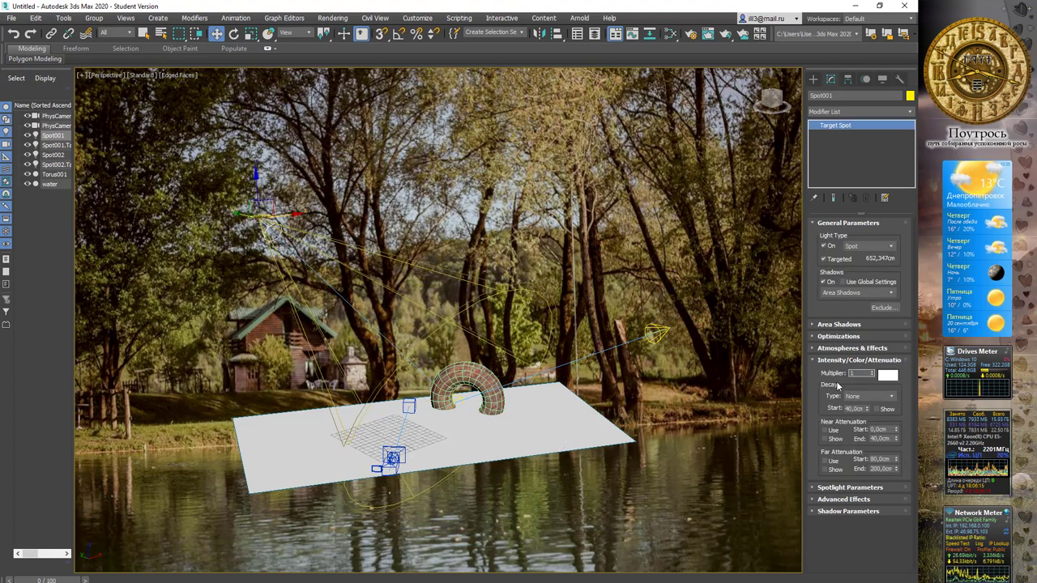
pyautogui.press('Return')
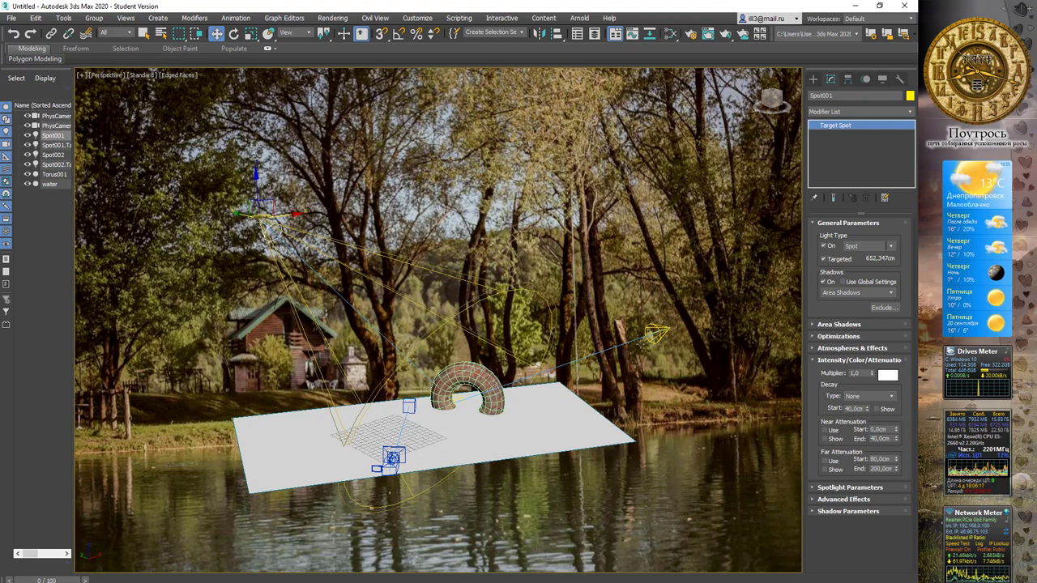
# Step: Return to the physical camera view, render it to check the torus under both spot lights, and close the rendered image
pyautogui.press('c')
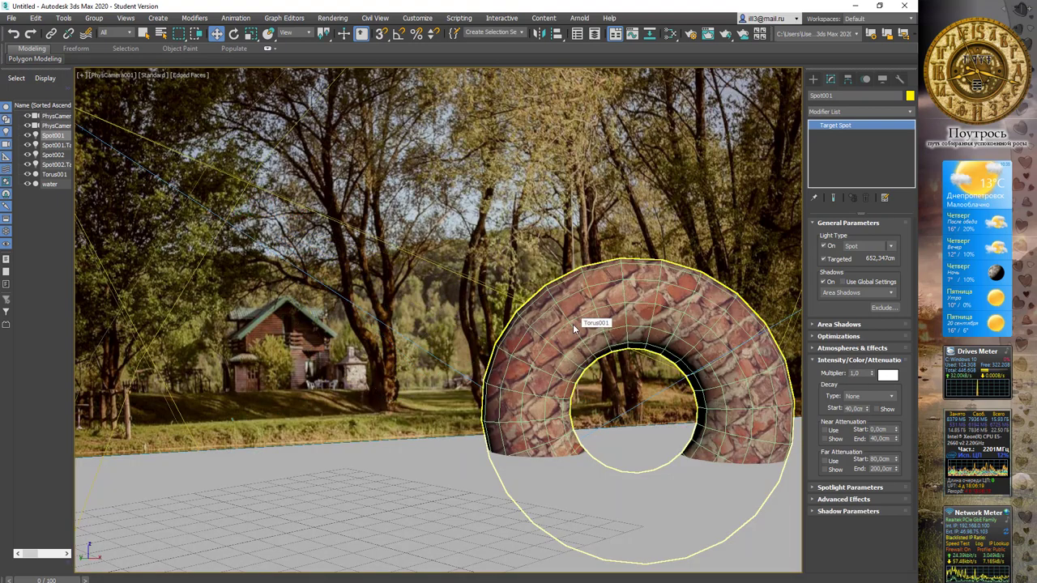
pyautogui.hotkey('shift', 'q')
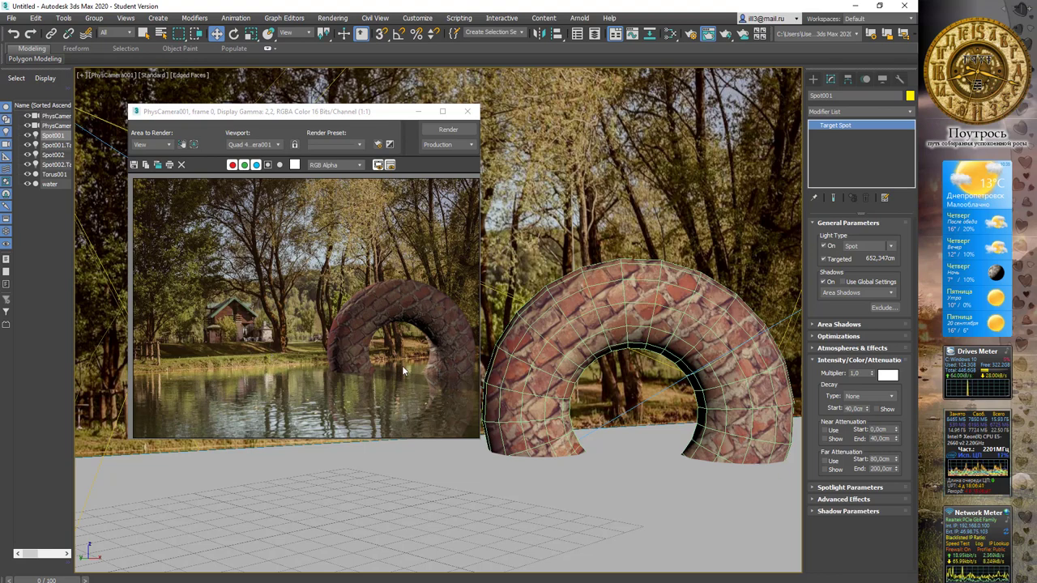
pyautogui.click(467, 114)
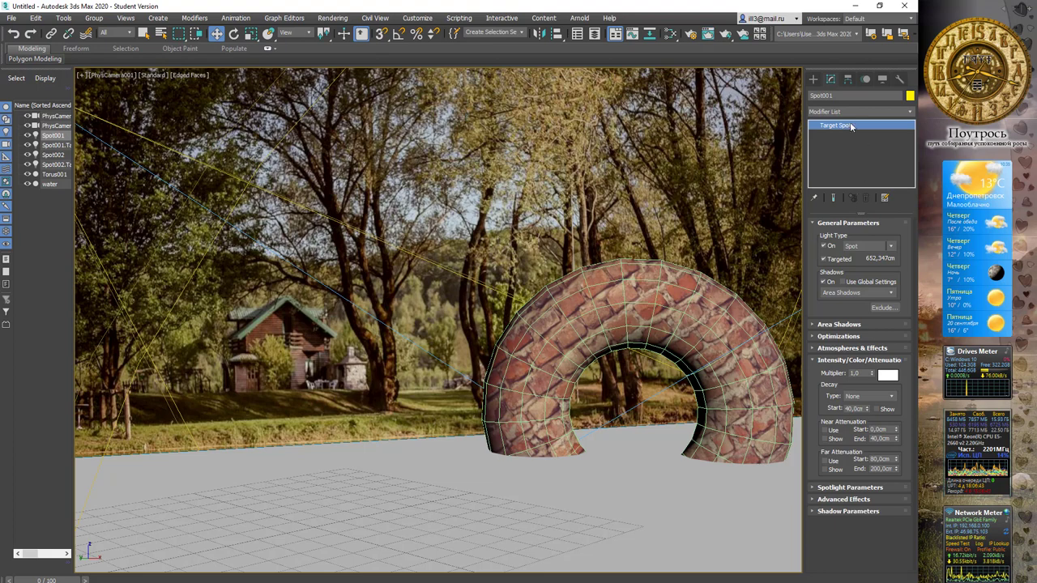
# Step: Create a standard box about 47 cm long, 26 cm wide and 107 cm high on the water plane, in front of the house
pyautogui.click(813, 78)
pyautogui.click(837, 95)
pyautogui.click(814, 95)
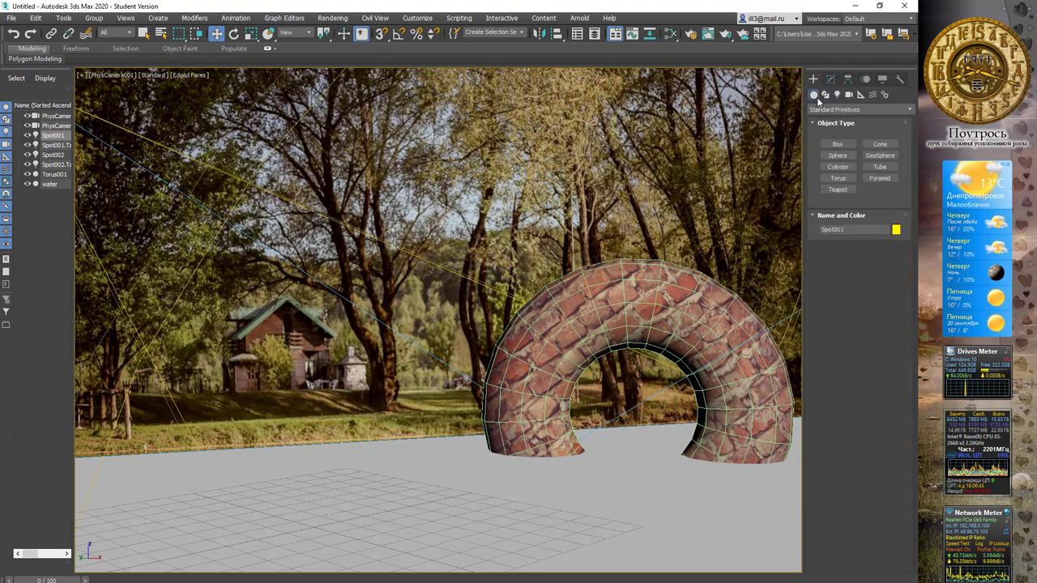
pyautogui.click(838, 144)
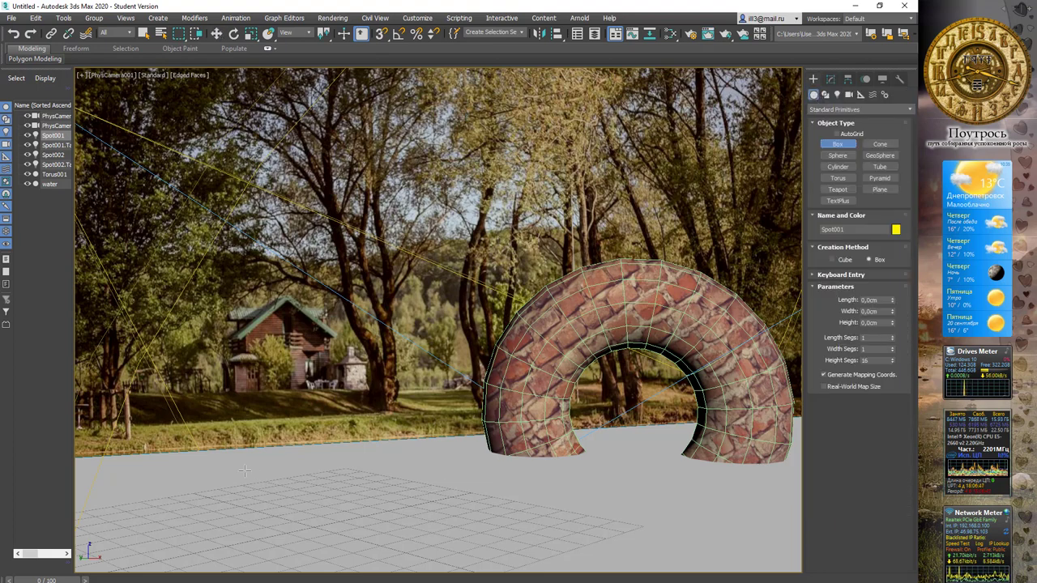
pyautogui.moveTo(222, 468); pyautogui.dragTo(223, 495)
pyautogui.click(234, 235)
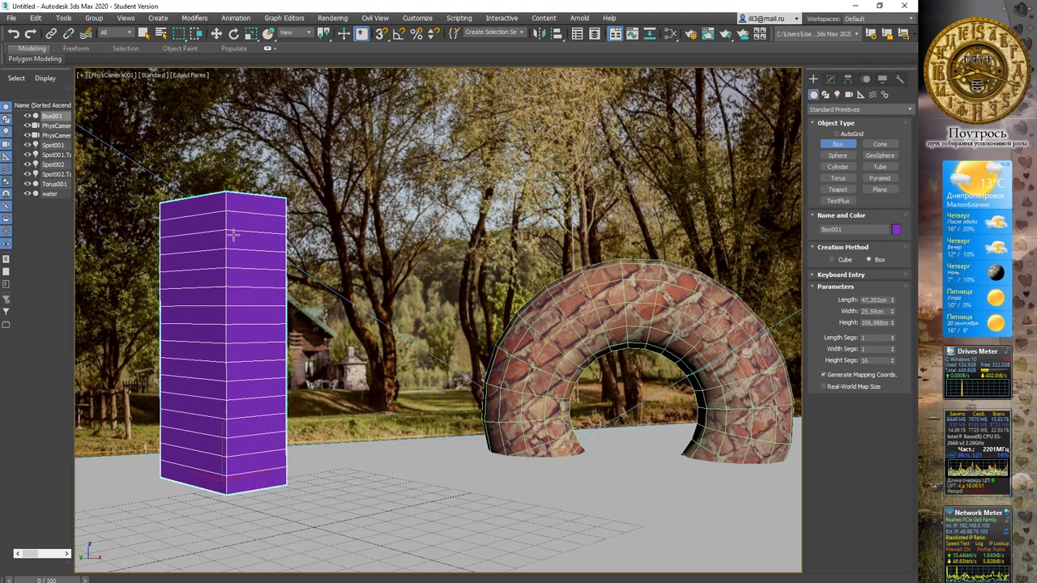
# Step: Set the box's height segments to 21 and move the box toward the camera so its base sinks below the water plane
pyautogui.click(892, 362)
pyautogui.moveTo(893, 363); pyautogui.dragTo(893, 361)
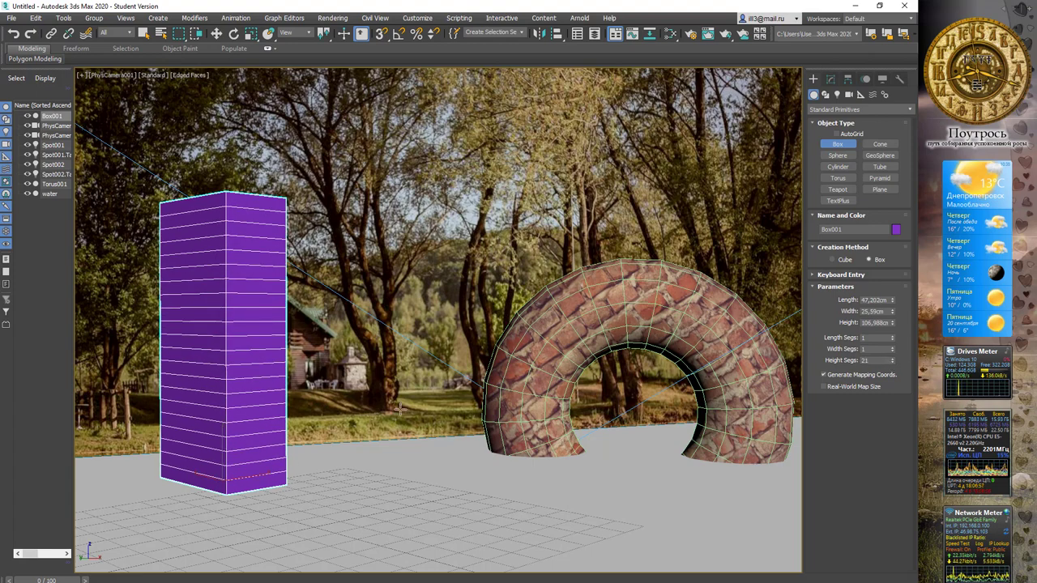
pyautogui.press('w')
pyautogui.moveTo(248, 480); pyautogui.dragTo(142, 500)
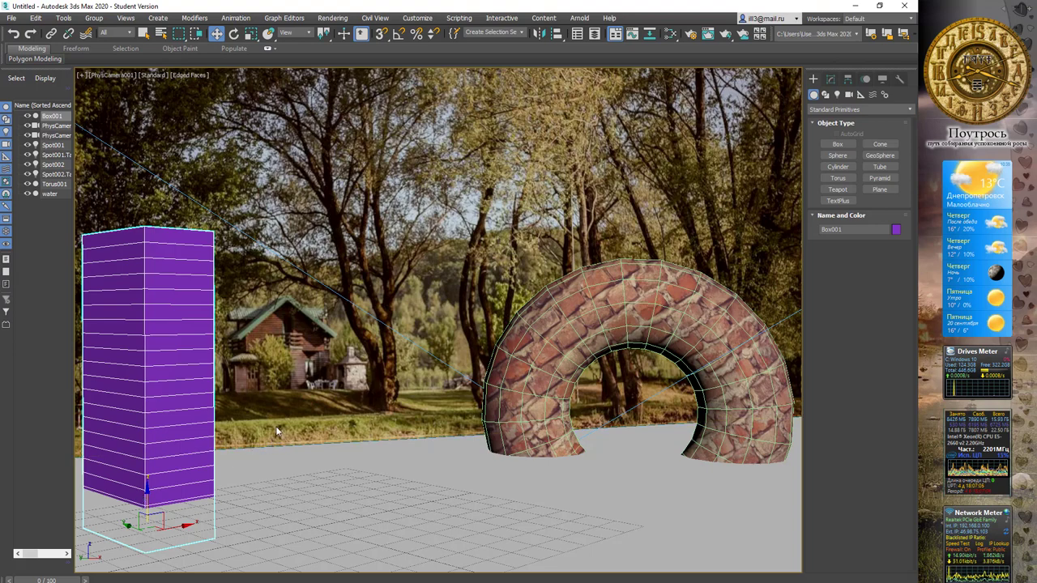
# Step: Apply a Bend modifier to the box with an angle of 34 and move the box deeper below the water plane
pyautogui.click(831, 79)
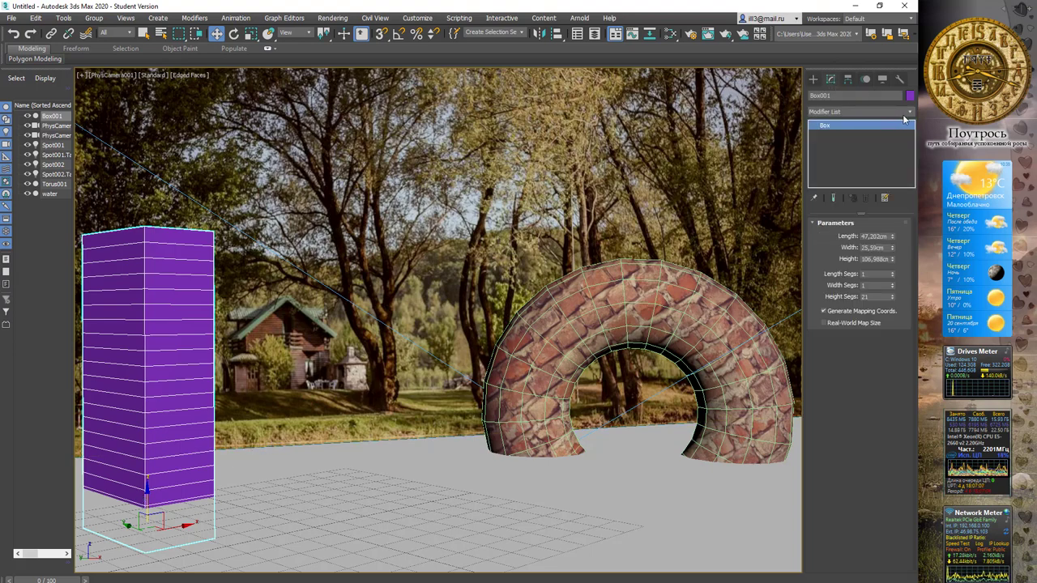
pyautogui.click(909, 113)
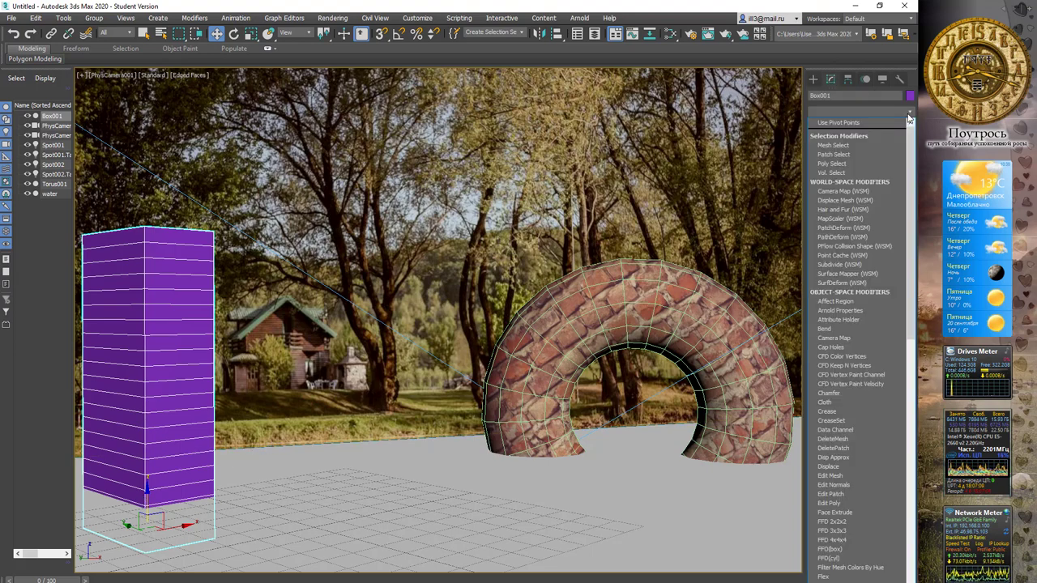
pyautogui.press('b')
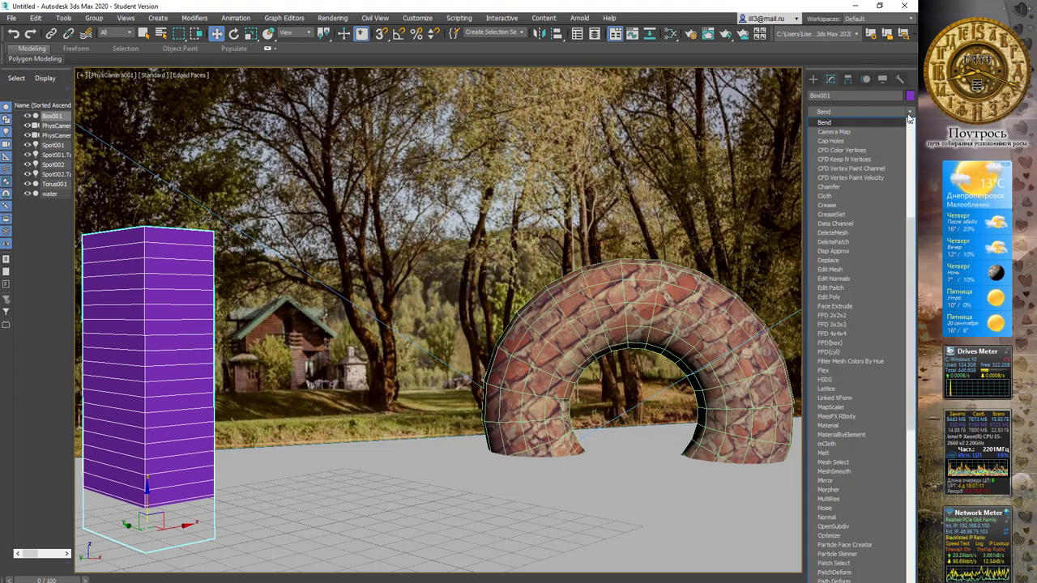
pyautogui.press('Return')
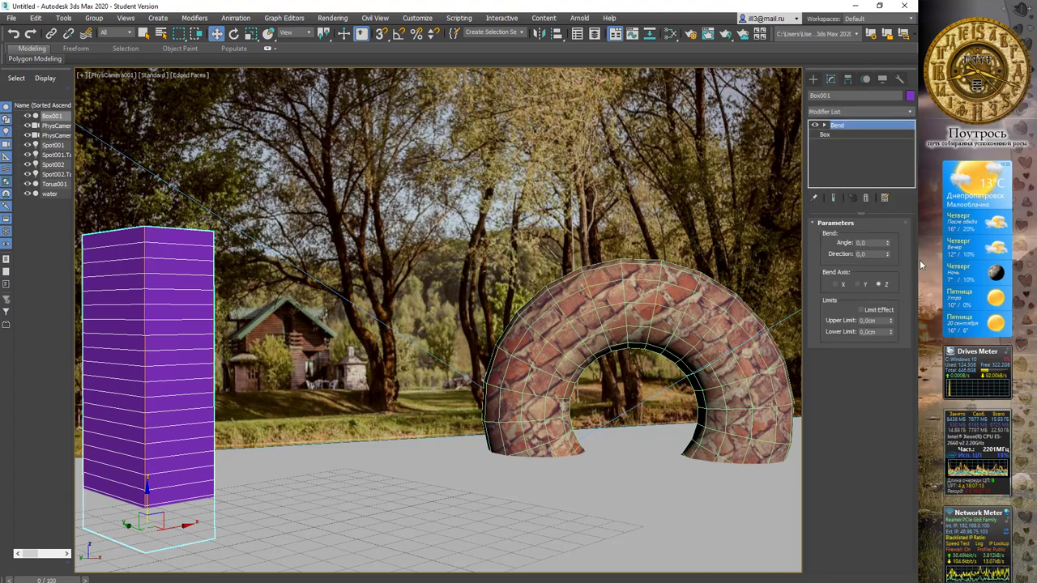
pyautogui.moveTo(887, 243); pyautogui.dragTo(892, 205)
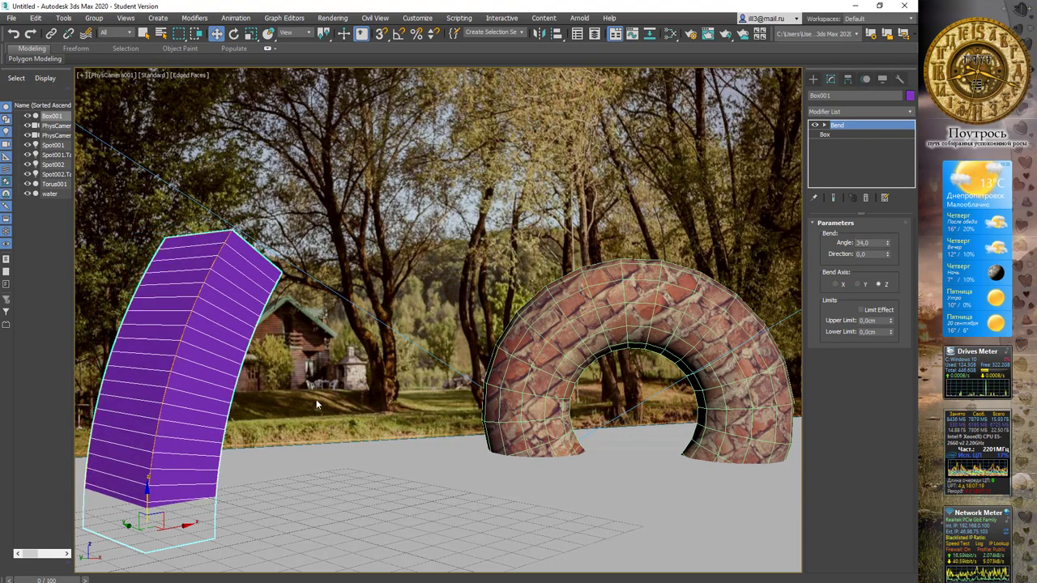
pyautogui.moveTo(154, 528); pyautogui.dragTo(134, 567)
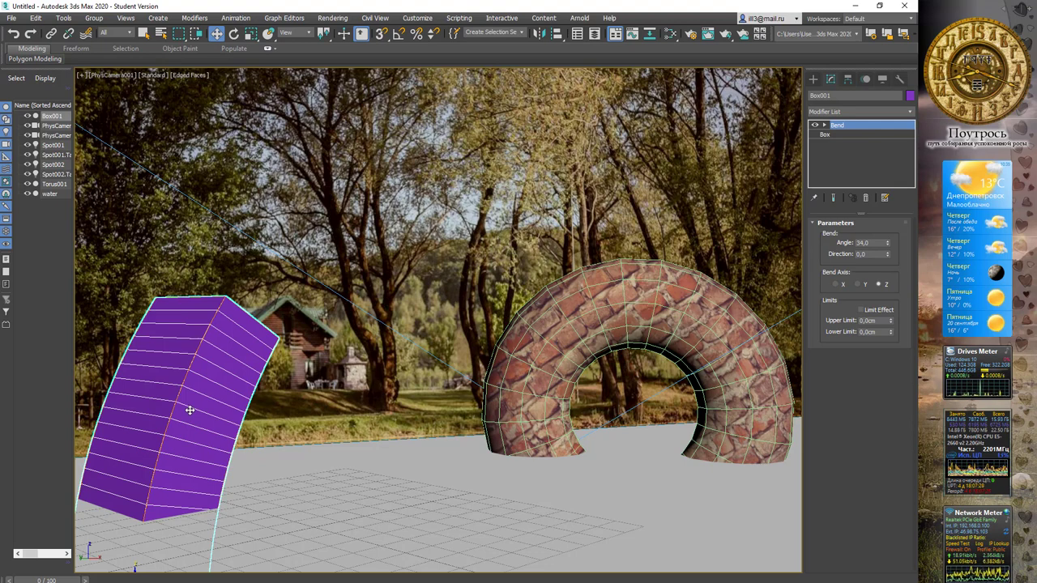
# Step: In the Slate Material Editor, add a new Standard material node below the Matte/Shadow material
pyautogui.press('m')
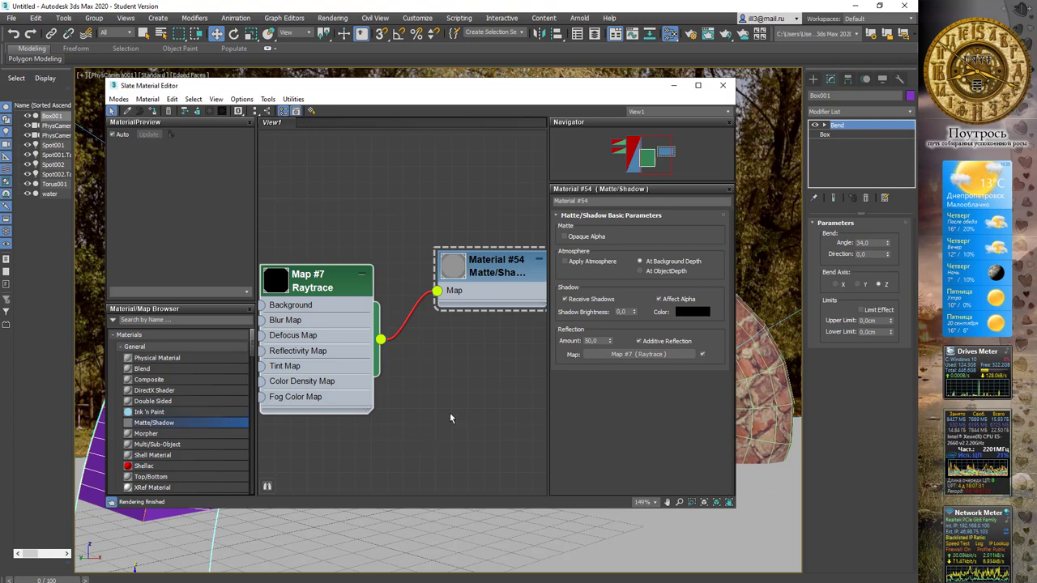
pyautogui.scroll(-2, 435, 353)
pyautogui.moveTo(452, 350); pyautogui.dragTo(431, 284, button='middle')
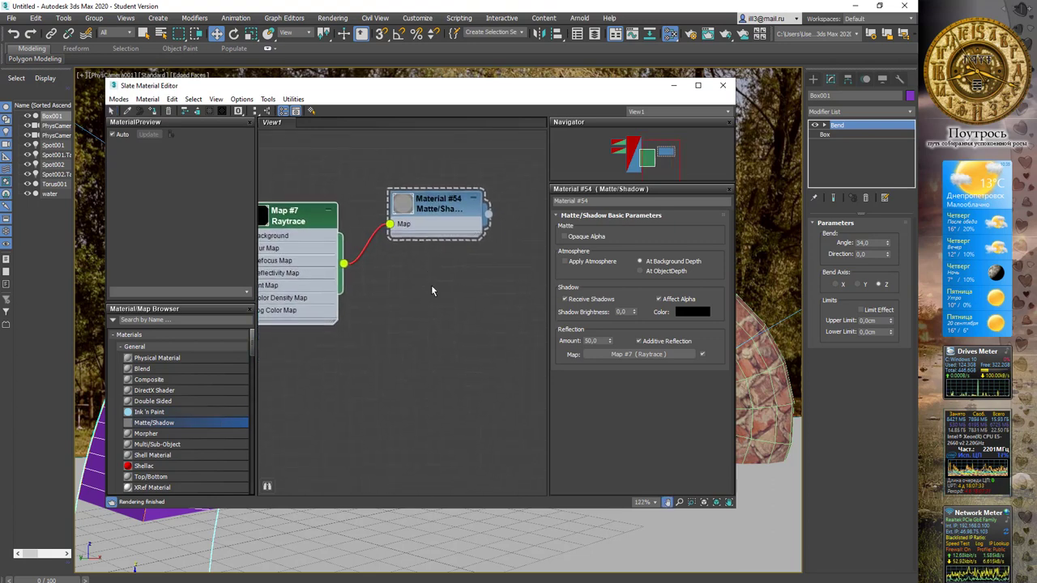
pyautogui.click(140, 347)
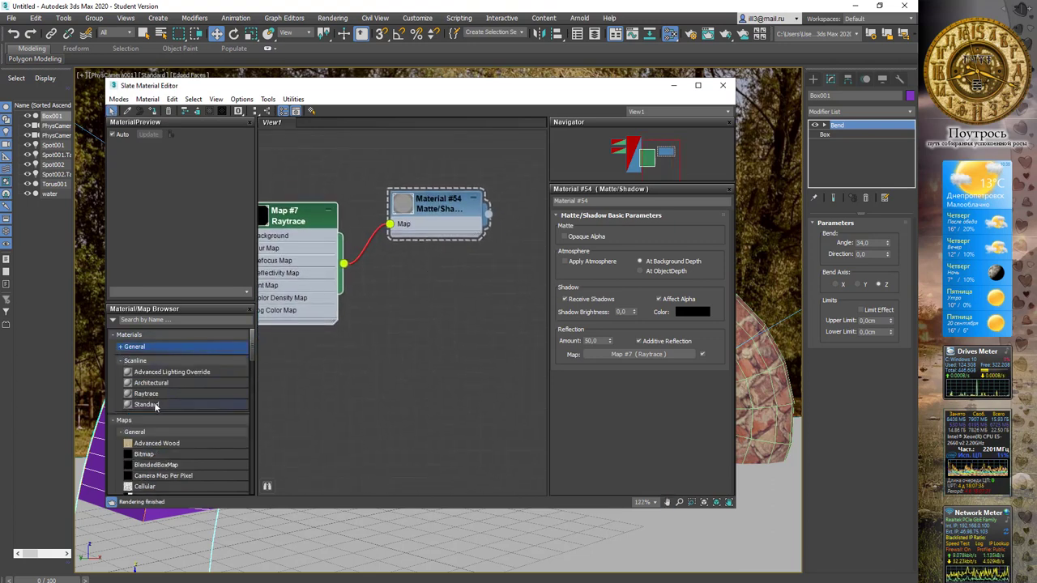
pyautogui.moveTo(157, 408); pyautogui.dragTo(486, 311)
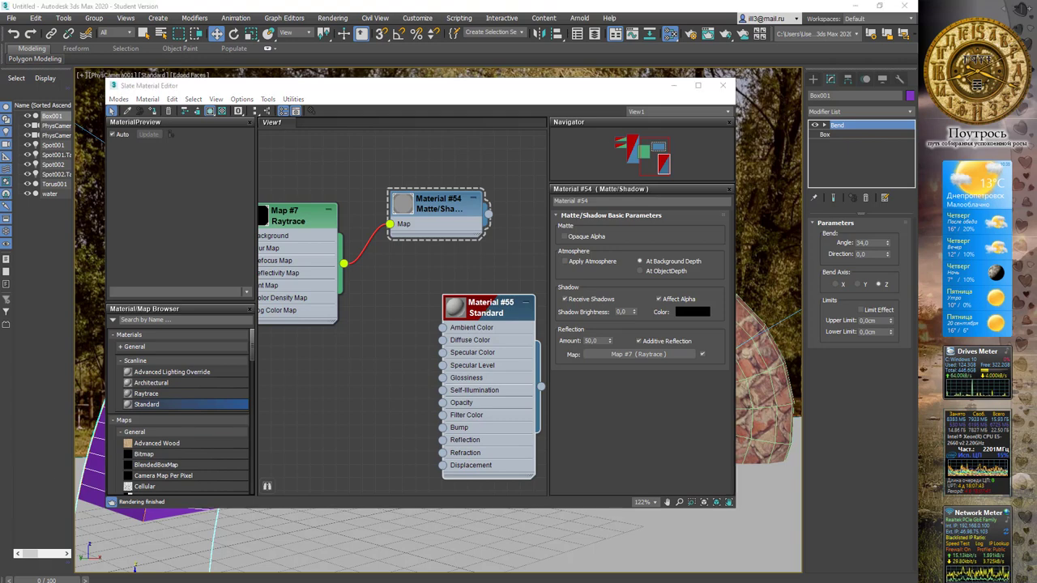
# Step: Switch to the Chrome window with the brick texture search and open the website okmm.nmu.org.ua
pyautogui.click(135, 523)
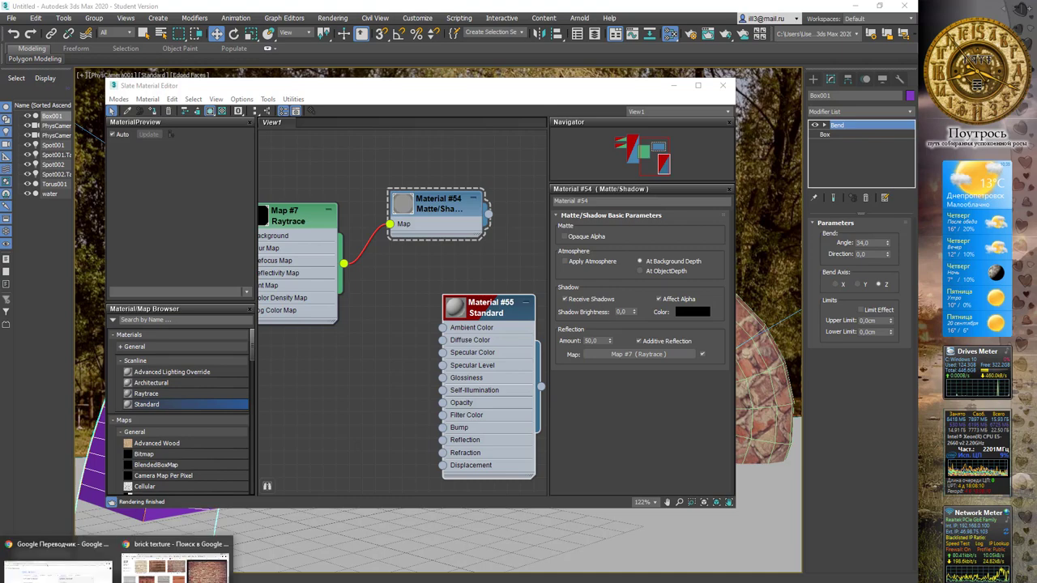
pyautogui.click(174, 569)
pyautogui.click(258, 24)
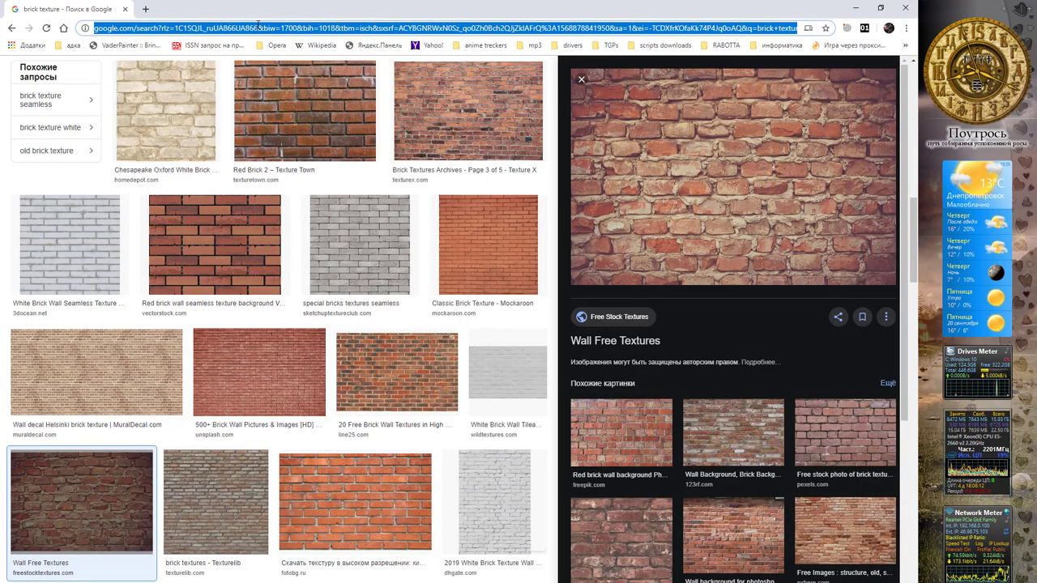
pyautogui.write('okmm.nmu.org.ua')
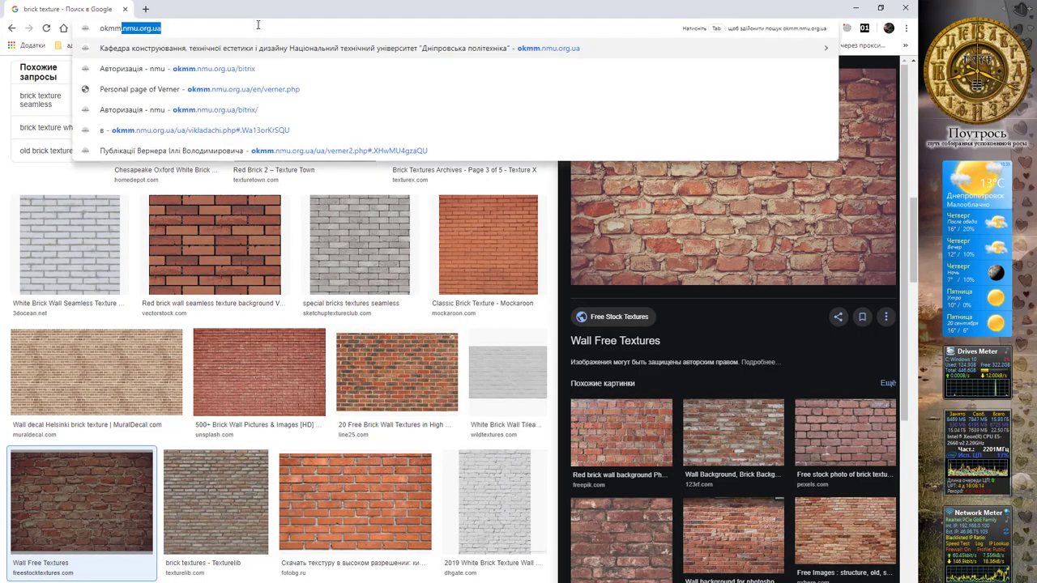
pyautogui.press('Return')
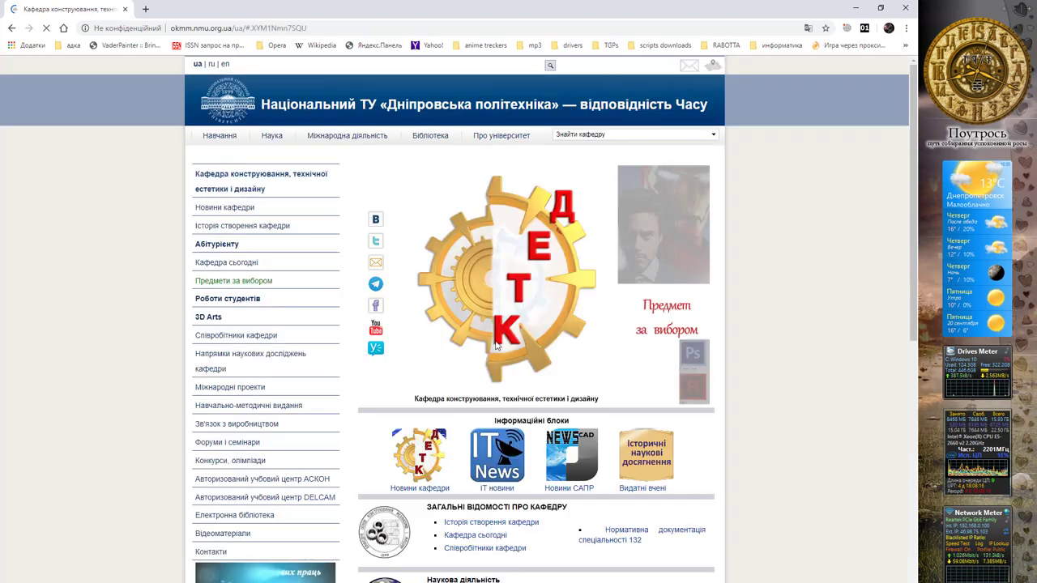
# Step: Save the department's gear logo image from the web page to the desktop as the PNG file kted
pyautogui.rightClick(501, 272)
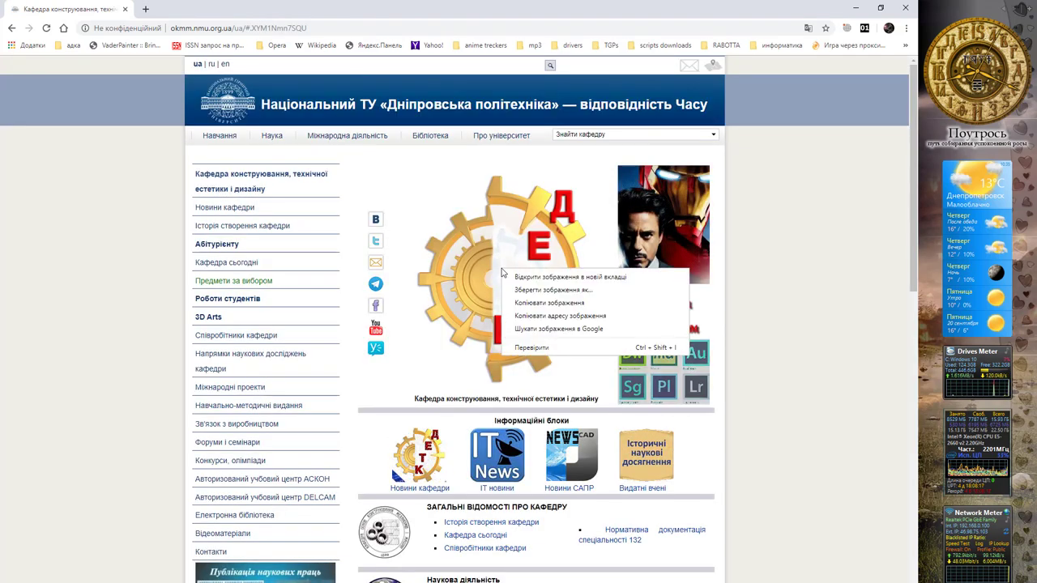
pyautogui.click(553, 289)
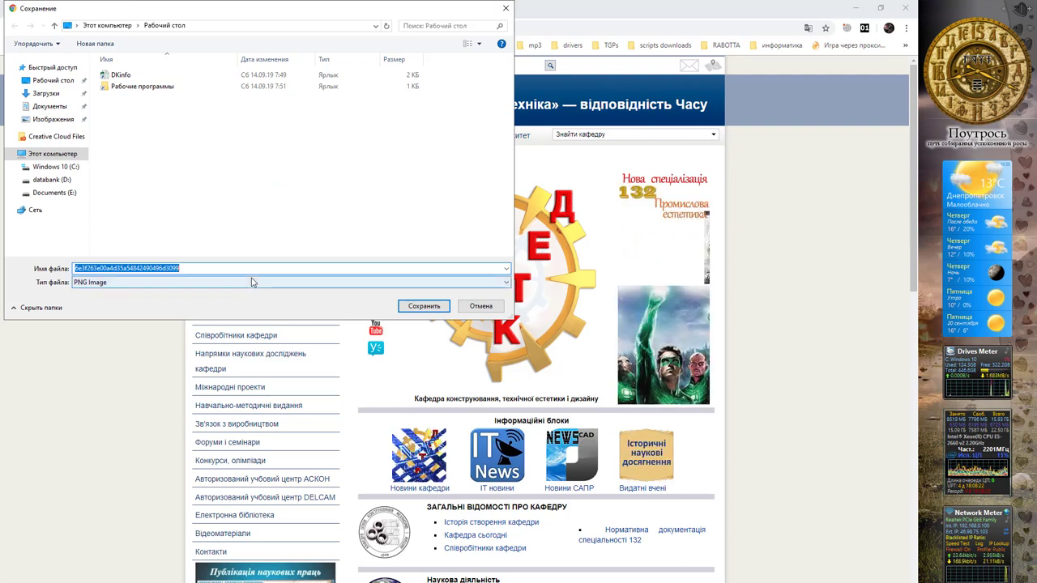
pyautogui.write('okmm')
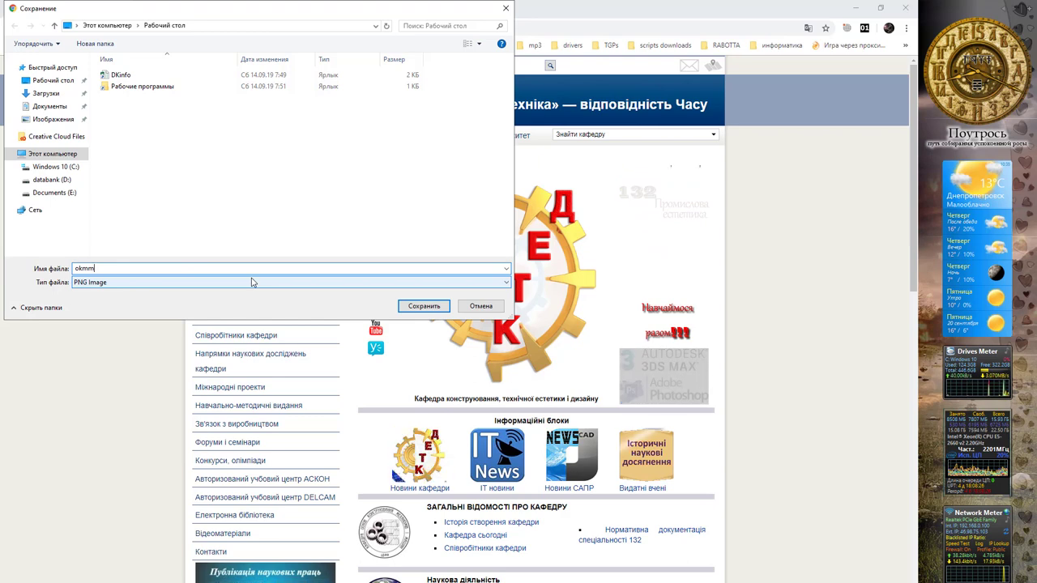
pyautogui.hotkey('ctrl', 'a')
pyautogui.write('kt')
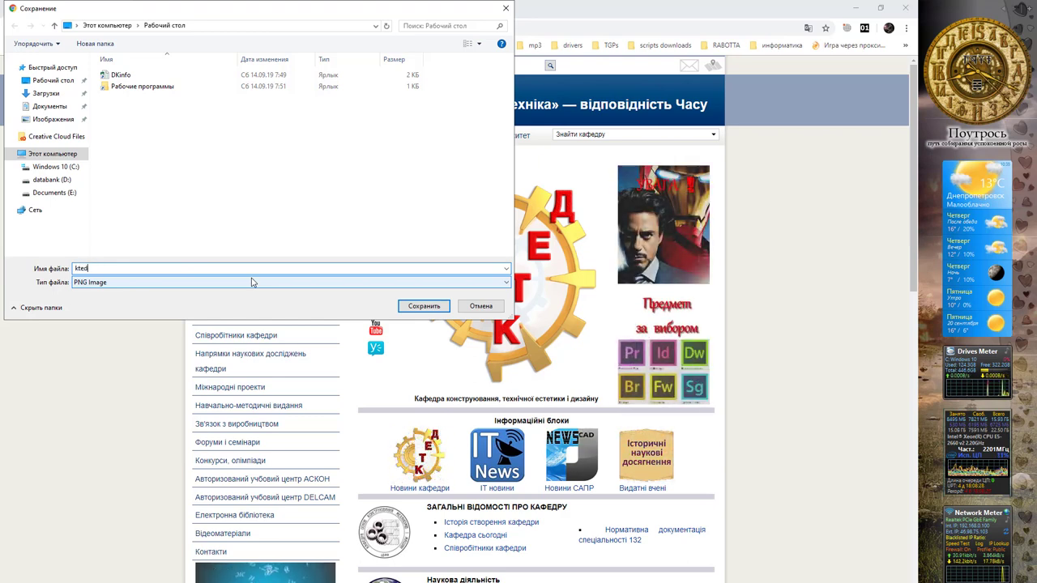
pyautogui.press('Return')
# Step: Switch back to 3ds Max and connect a Bitmap of kted.png to the new Standard material's Diffuse Color and Bump
pyautogui.click(854, 15)
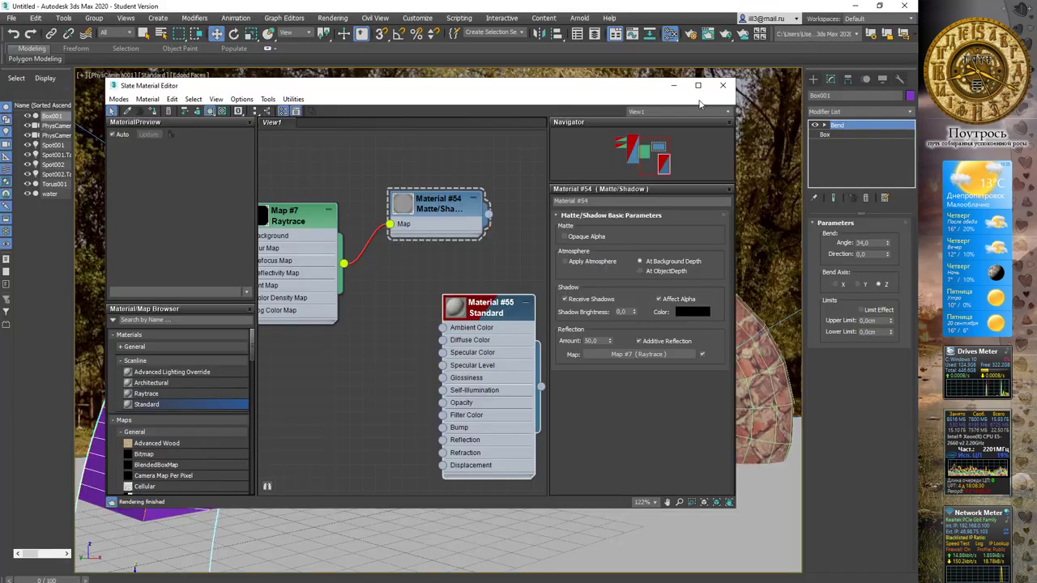
pyautogui.moveTo(444, 342); pyautogui.dragTo(410, 357)
pyautogui.moveTo(437, 363)
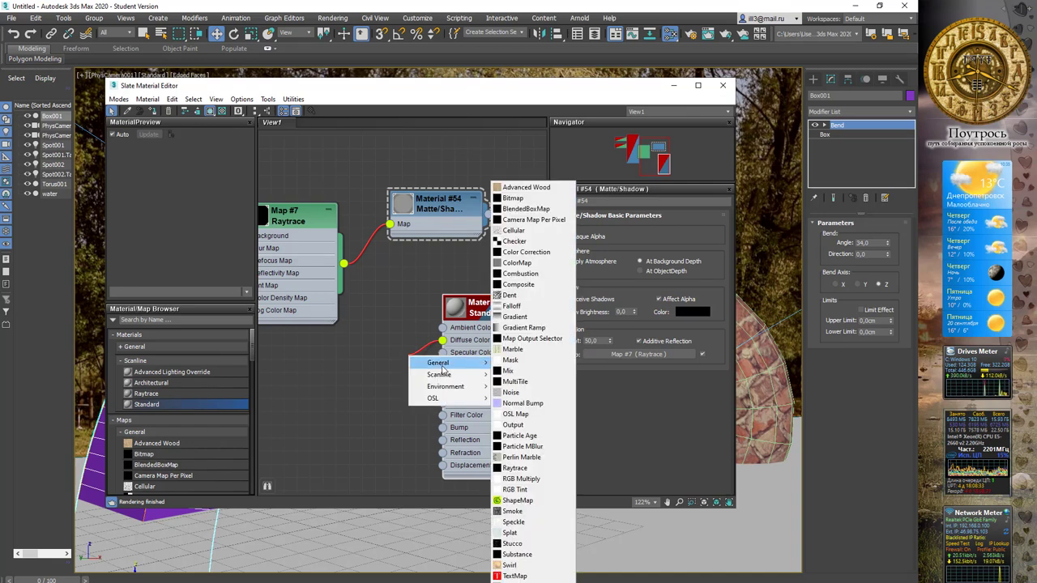
pyautogui.click(517, 199)
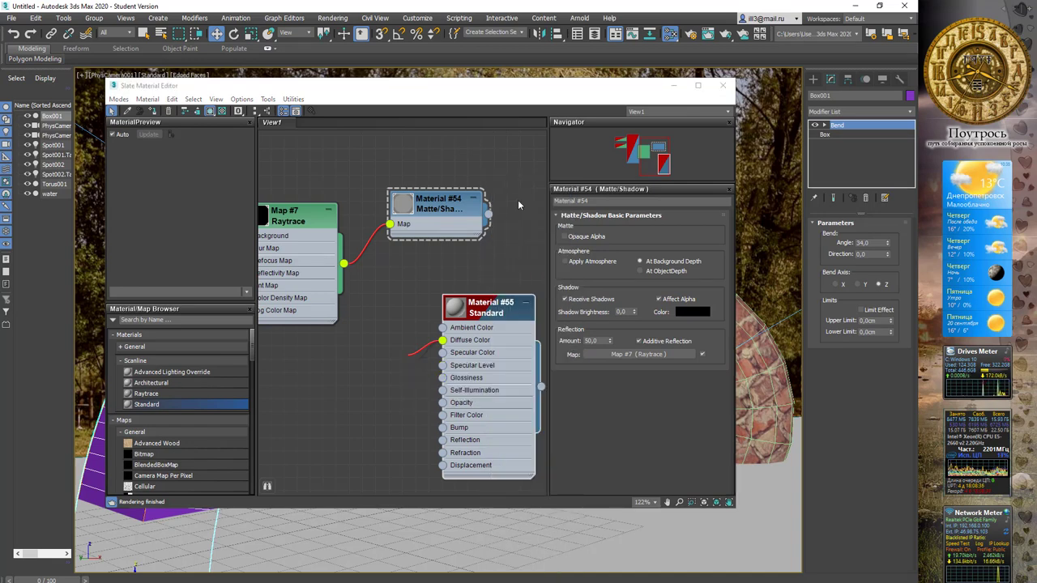
pyautogui.doubleClick(94, 95)
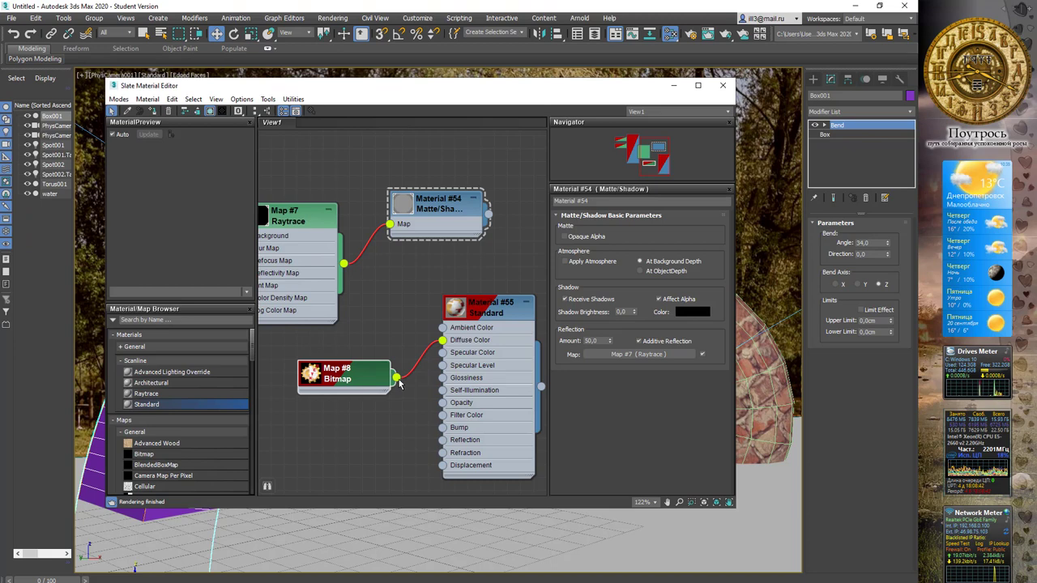
pyautogui.moveTo(429, 418); pyautogui.dragTo(444, 428)
# Step: Enlarge the Standard material's preview and set its Bump map amount to 230
pyautogui.doubleClick(456, 308)
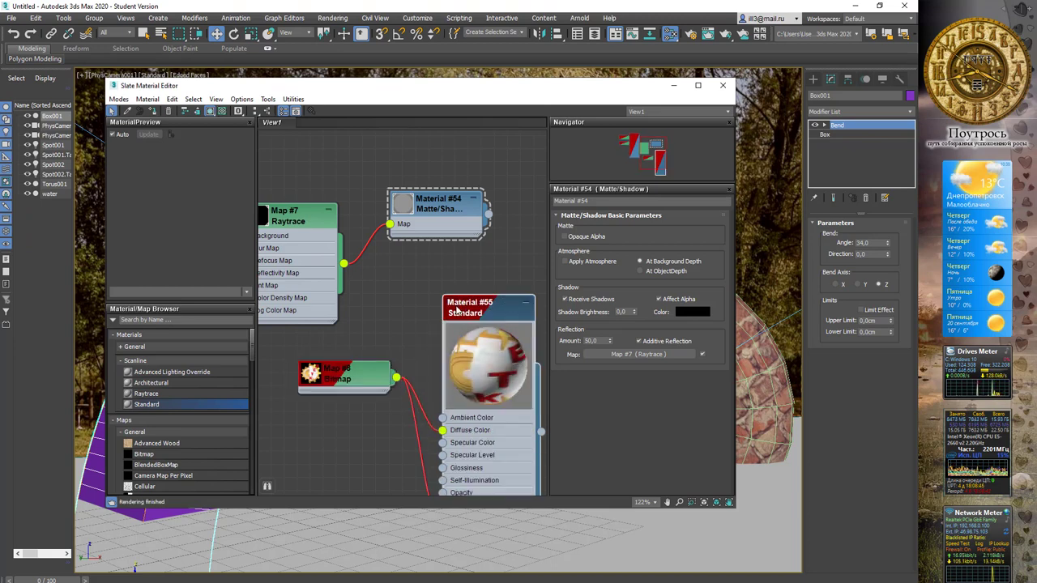
pyautogui.moveTo(494, 334); pyautogui.dragTo(484, 311, button='middle')
pyautogui.click(482, 296)
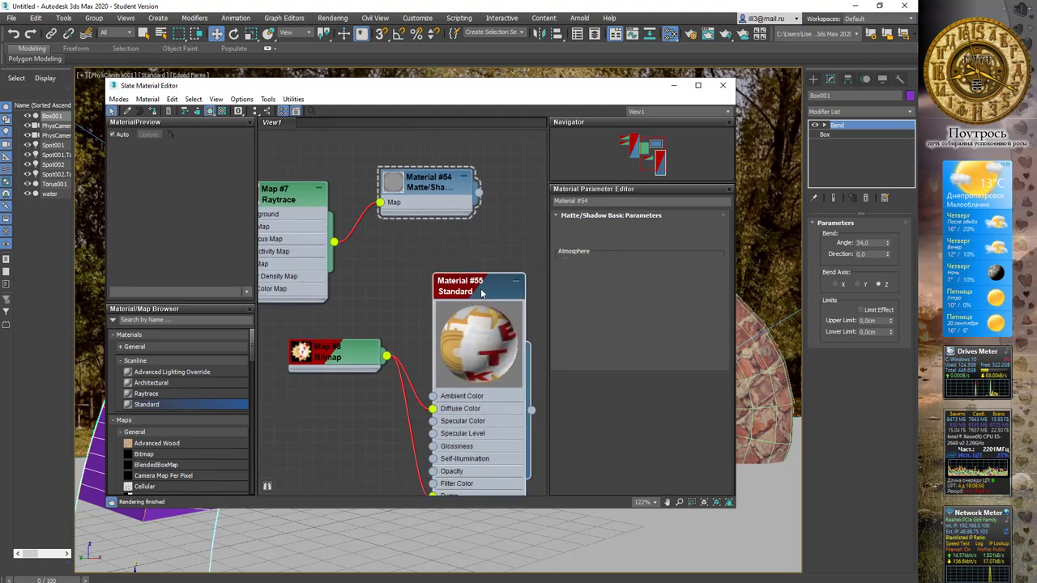
pyautogui.click(572, 391)
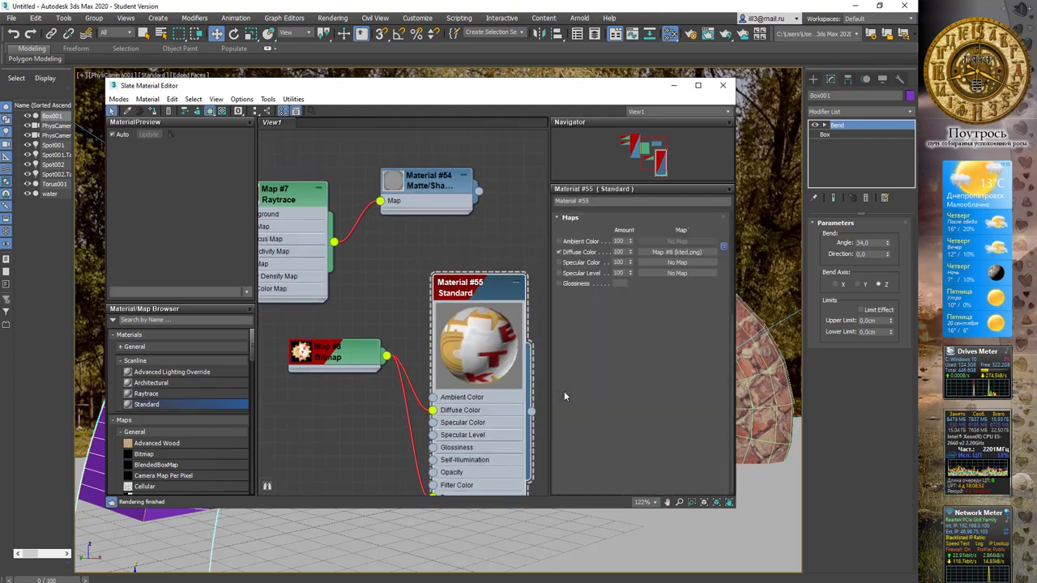
pyautogui.click(615, 325)
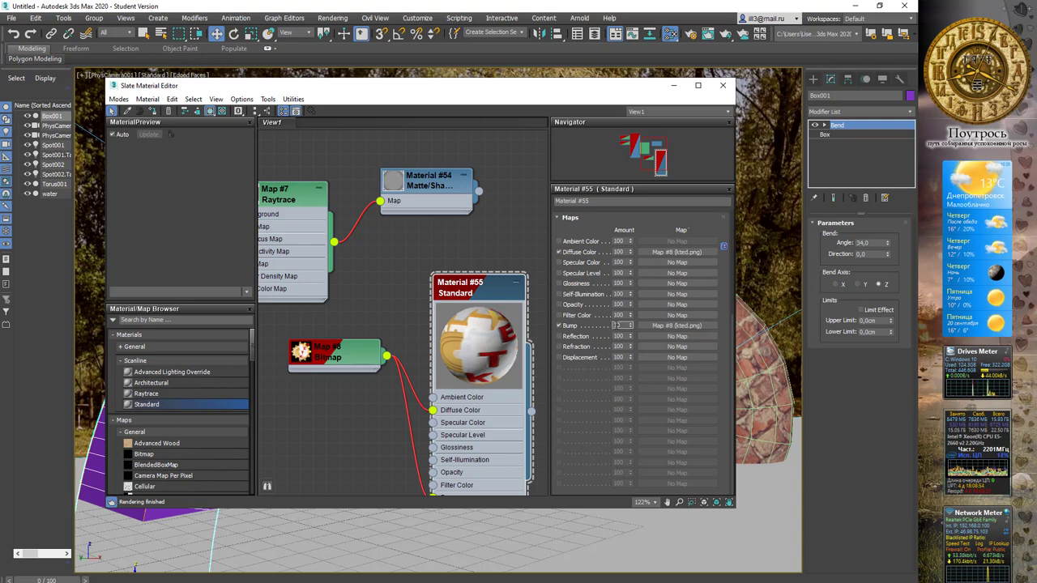
pyautogui.write('230')
pyautogui.press('Tab')
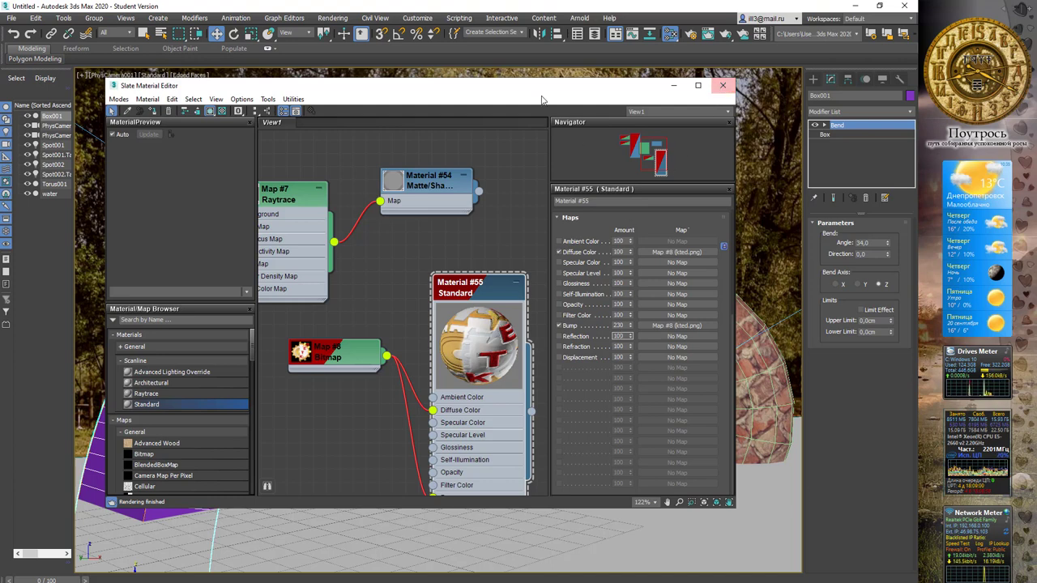
# Step: Apply the logo material to the bent box and close the Slate Material Editor
pyautogui.moveTo(536, 97); pyautogui.dragTo(688, 89)
pyautogui.moveTo(683, 405); pyautogui.dragTo(195, 400)
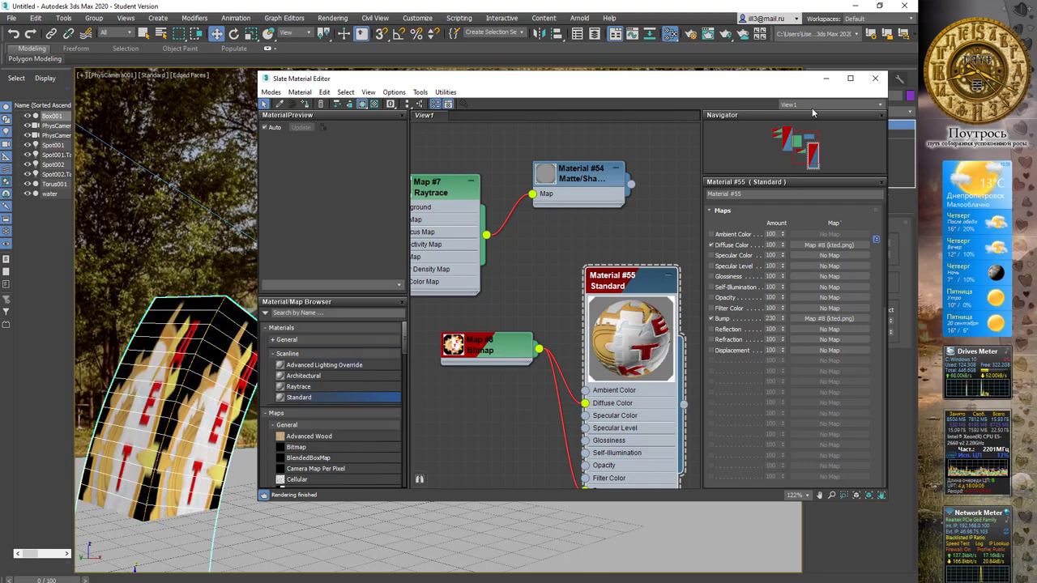
pyautogui.click(875, 77)
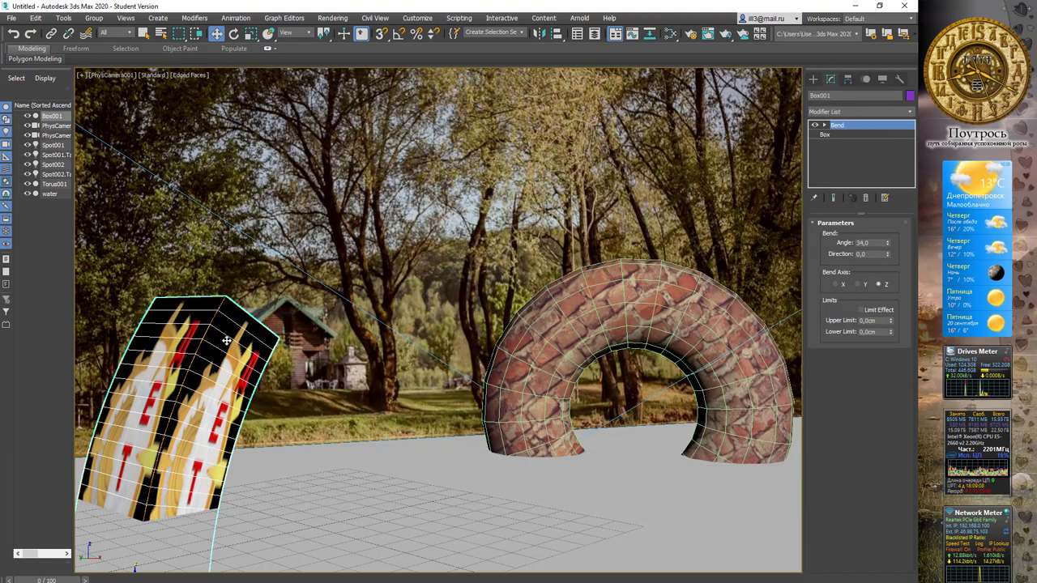
# Step: Add a UVW Map modifier between the box and its Bend, with Box mapping fitted to the object
pyautogui.click(837, 136)
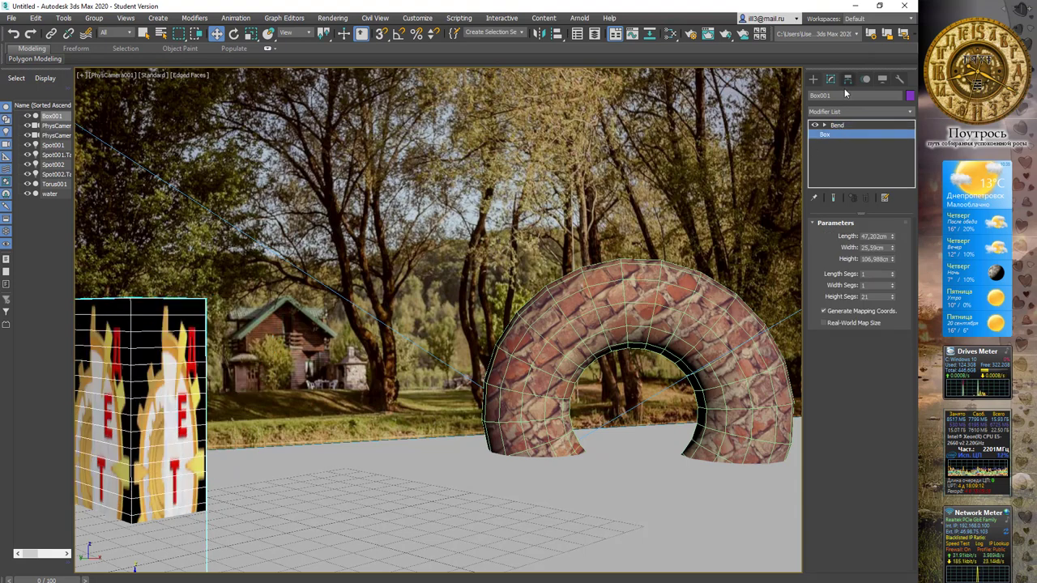
pyautogui.click(911, 113)
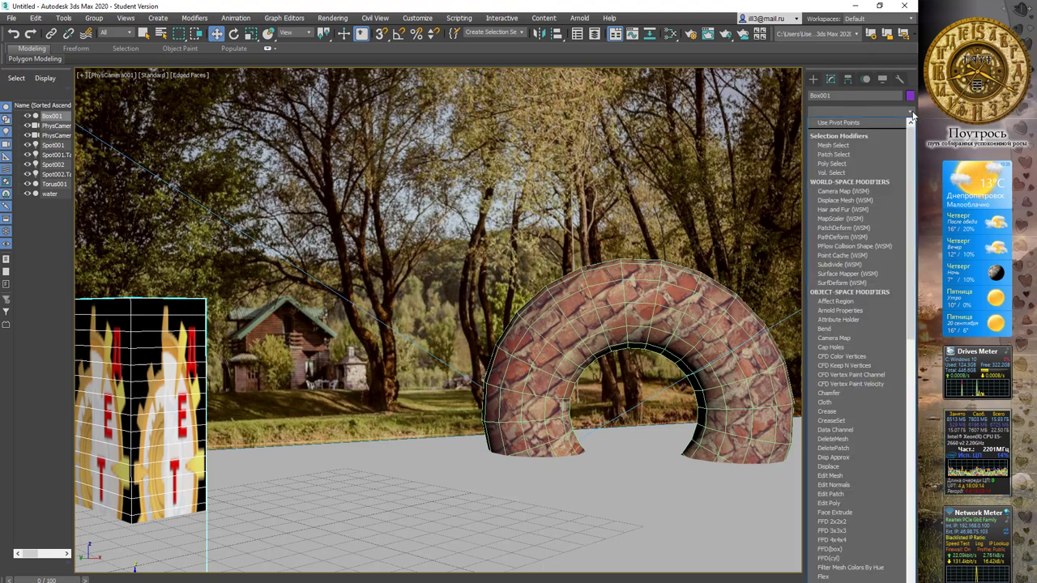
pyautogui.press('u')
pyautogui.press('v')
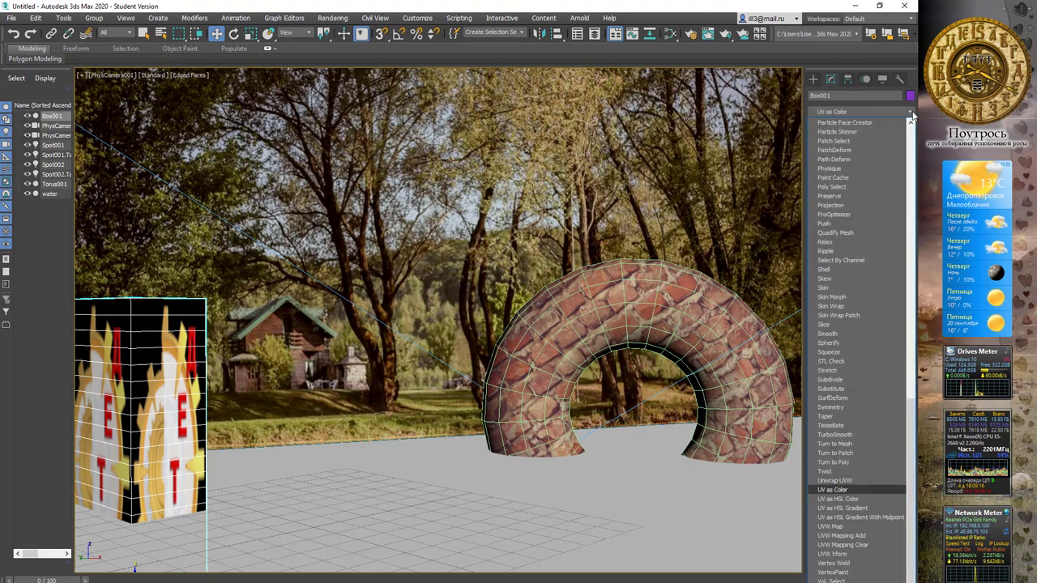
pyautogui.press('w')
pyautogui.press('Return')
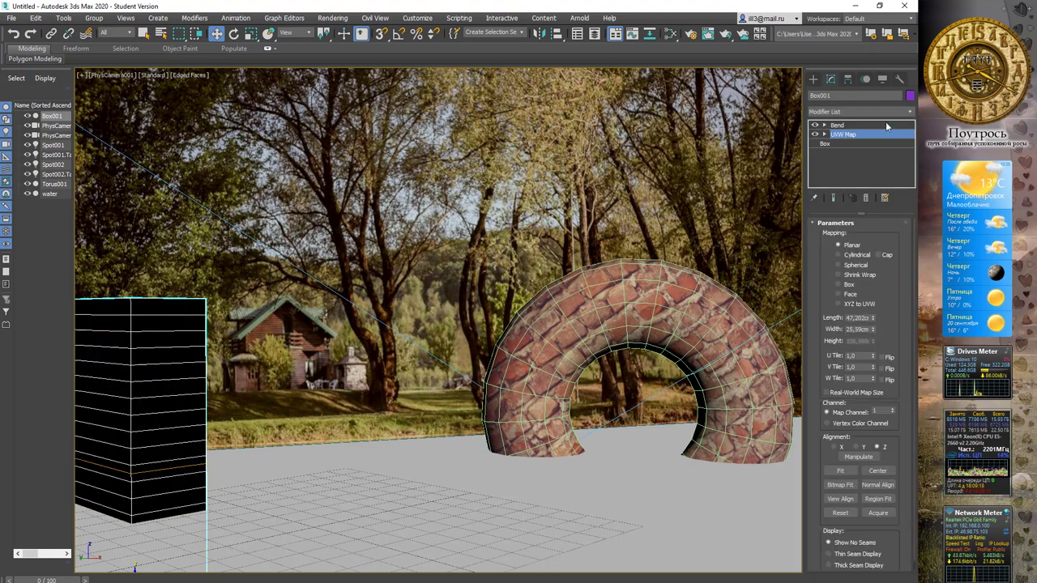
pyautogui.click(846, 286)
pyautogui.write('106,988')
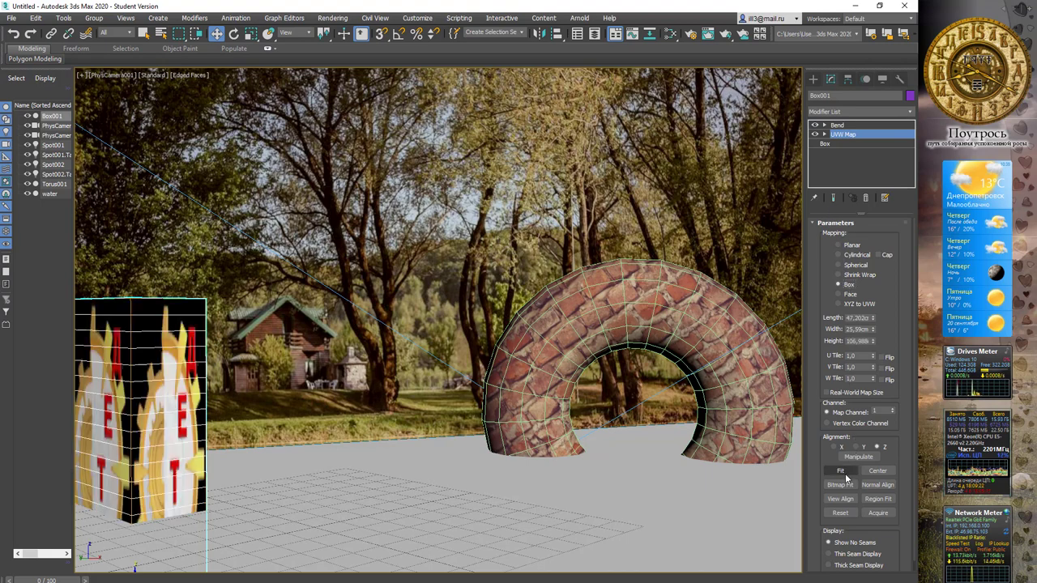
pyautogui.press('Return')
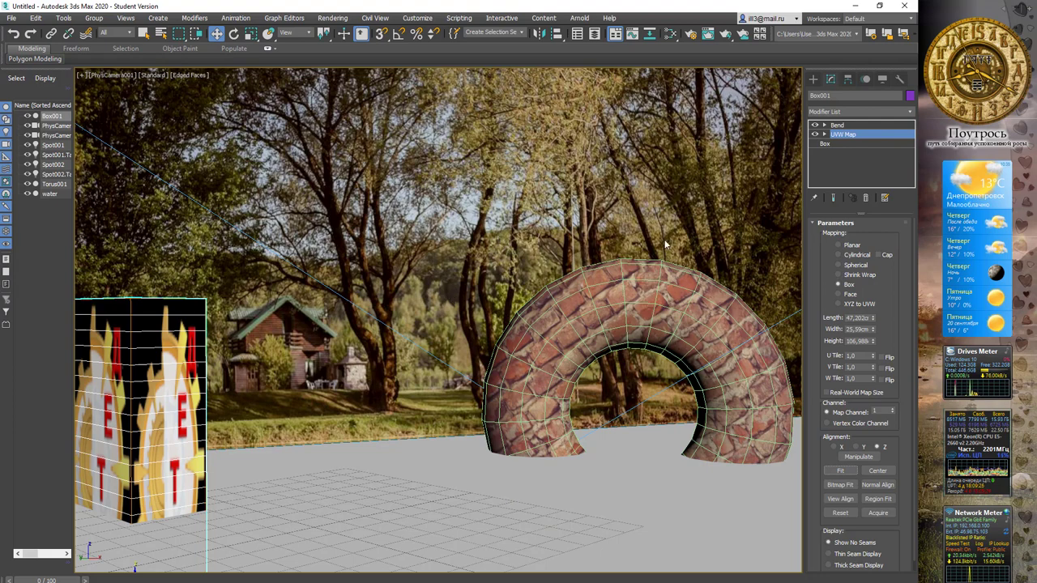
# Step: Set the box's UVW tiling to U 1.04, V 4.25 and W 1.2
pyautogui.click(873, 355)
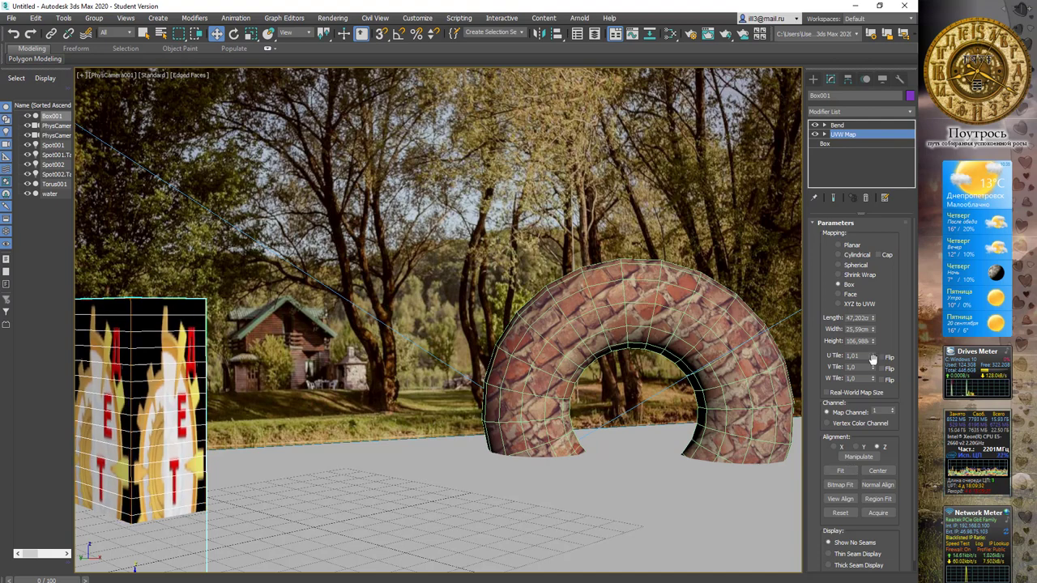
pyautogui.moveTo(873, 369); pyautogui.dragTo(877, 196)
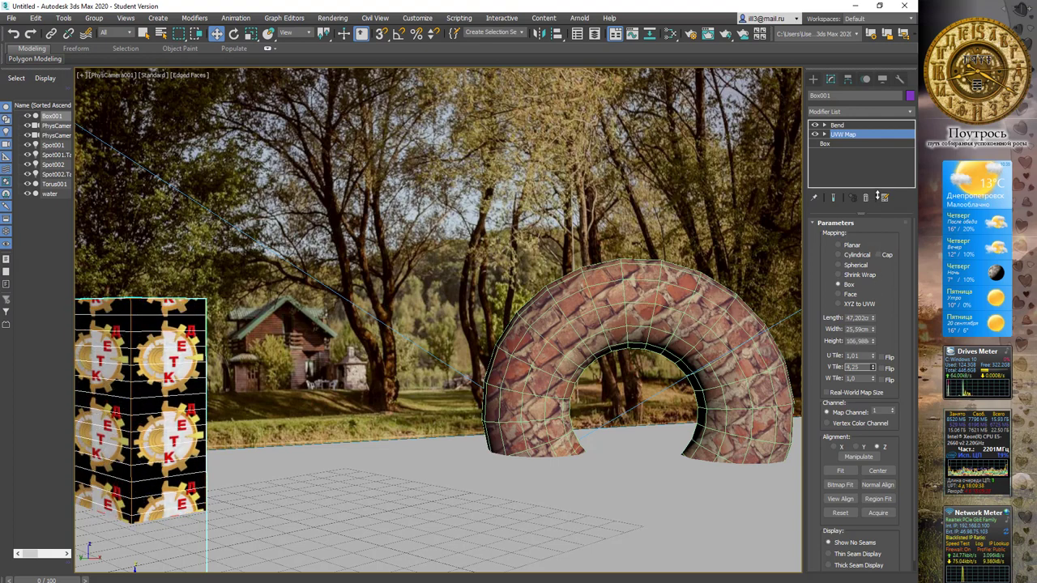
pyautogui.moveTo(874, 357); pyautogui.dragTo(872, 366)
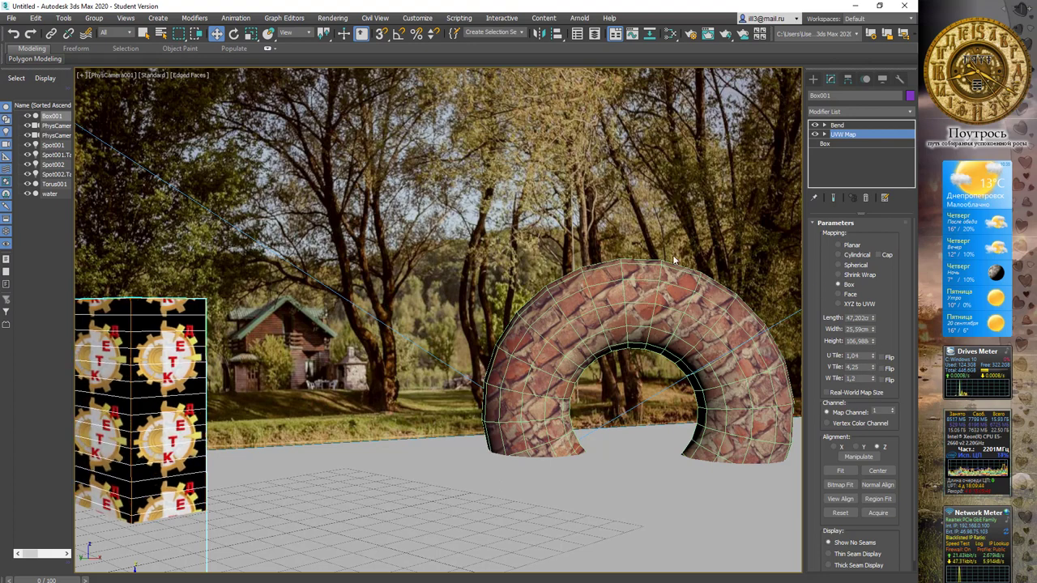
# Step: Return to the Bend level of the box and test-render the PhysCamera001 view to check the logo texture
pyautogui.click(858, 125)
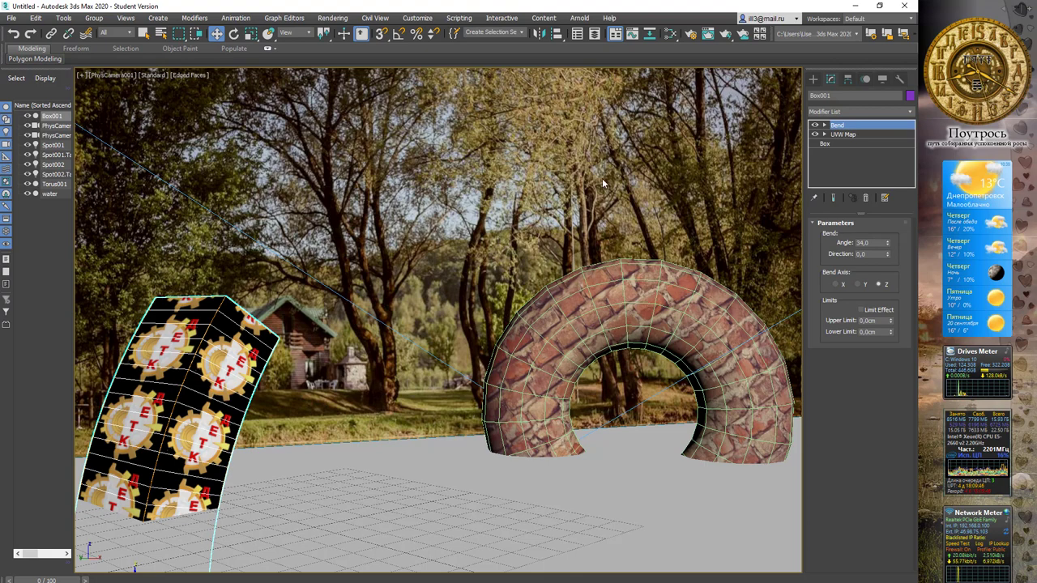
pyautogui.hotkey('shift', 'q')
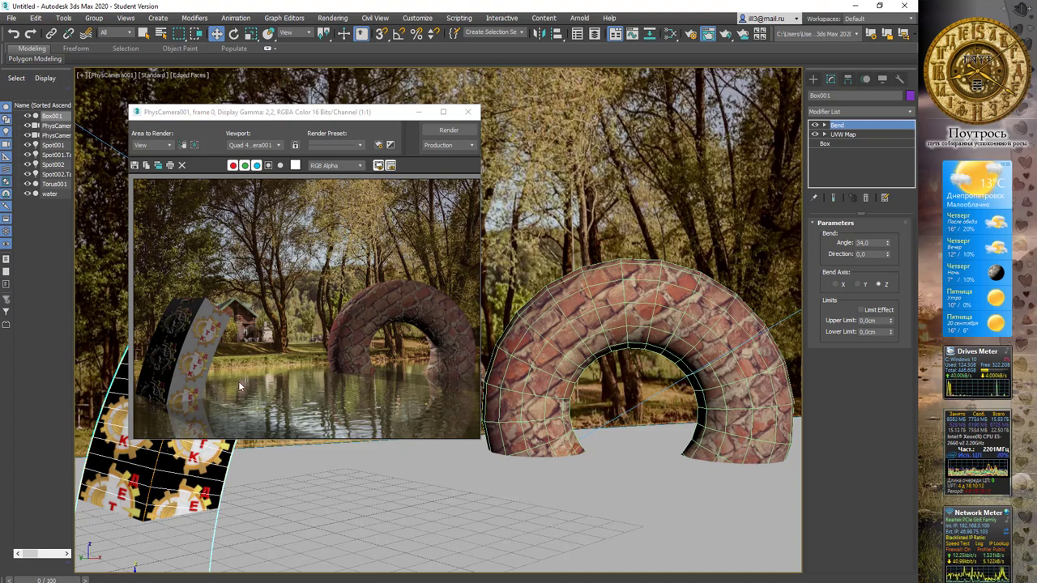
pyautogui.click(468, 111)
# Step: Create a TextPlus object reading "Виконав ст.гр. 132" with the student's full name on the second line, placed on the ground between the box and torus
pyautogui.click(813, 79)
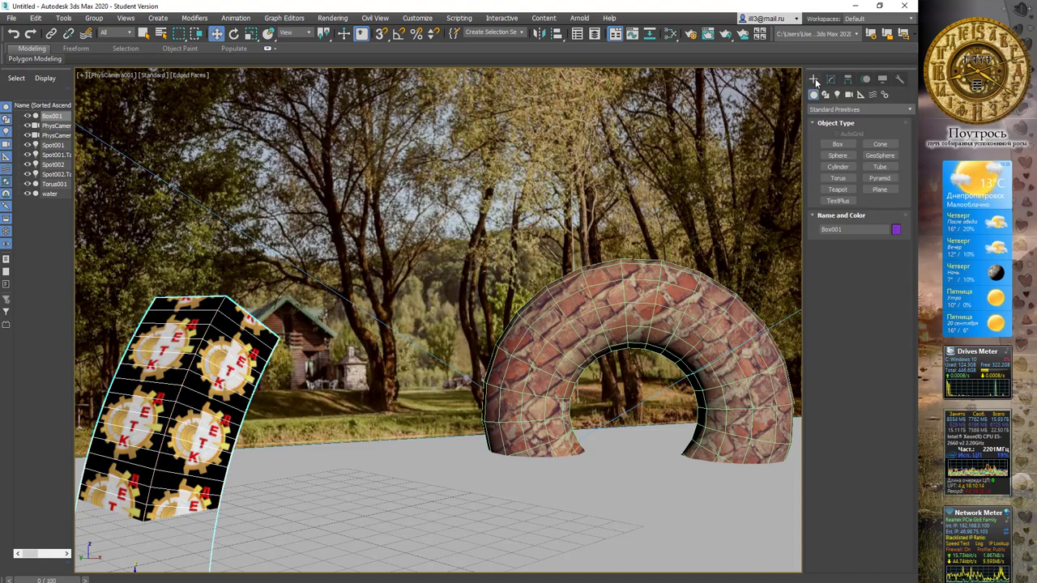
pyautogui.click(840, 204)
pyautogui.click(845, 379)
pyautogui.doubleClick(845, 379)
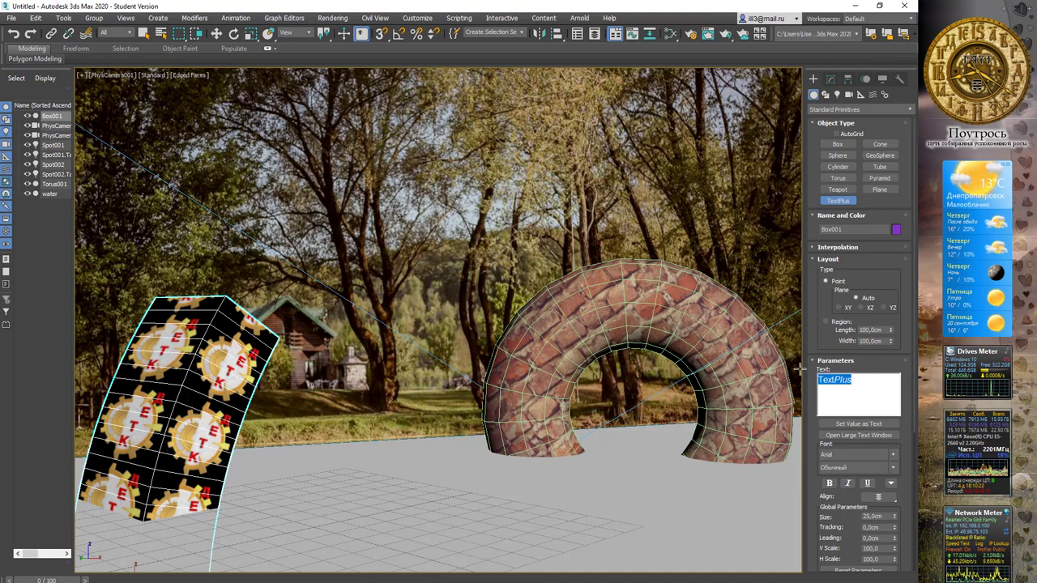
pyautogui.write('ико')
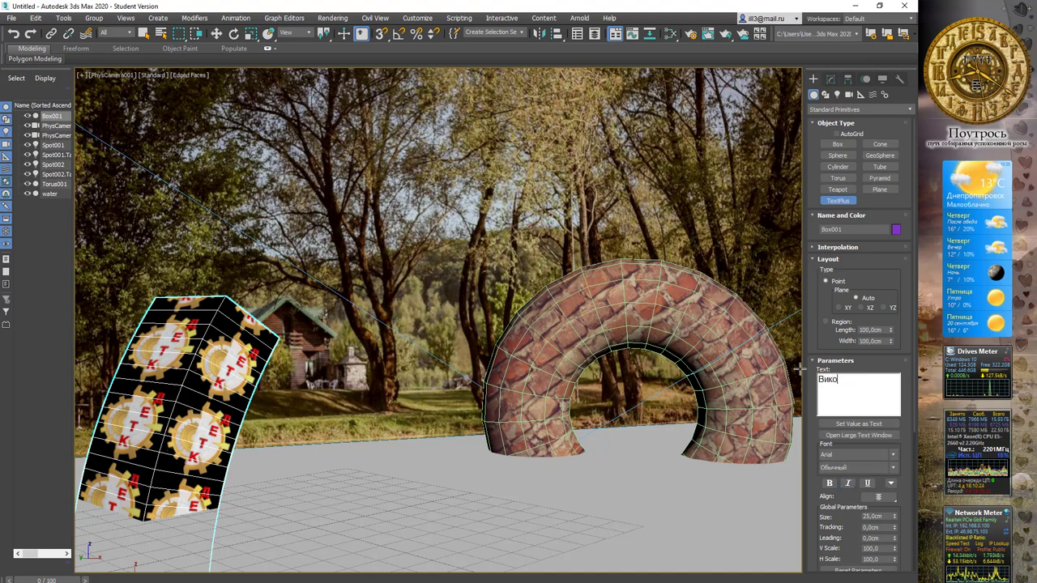
pyautogui.write('нав с')
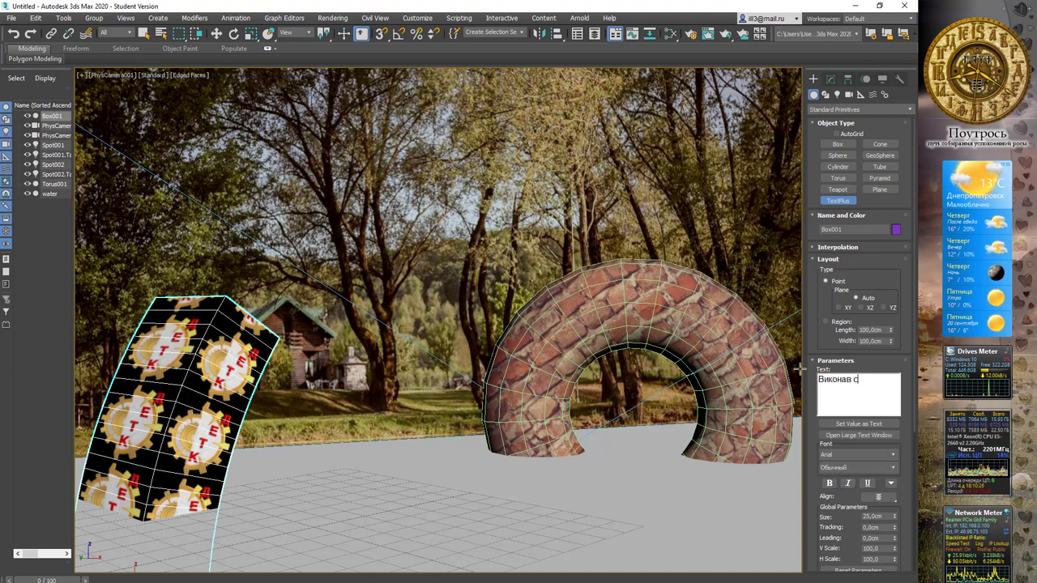
pyautogui.write('т.гр. 1')
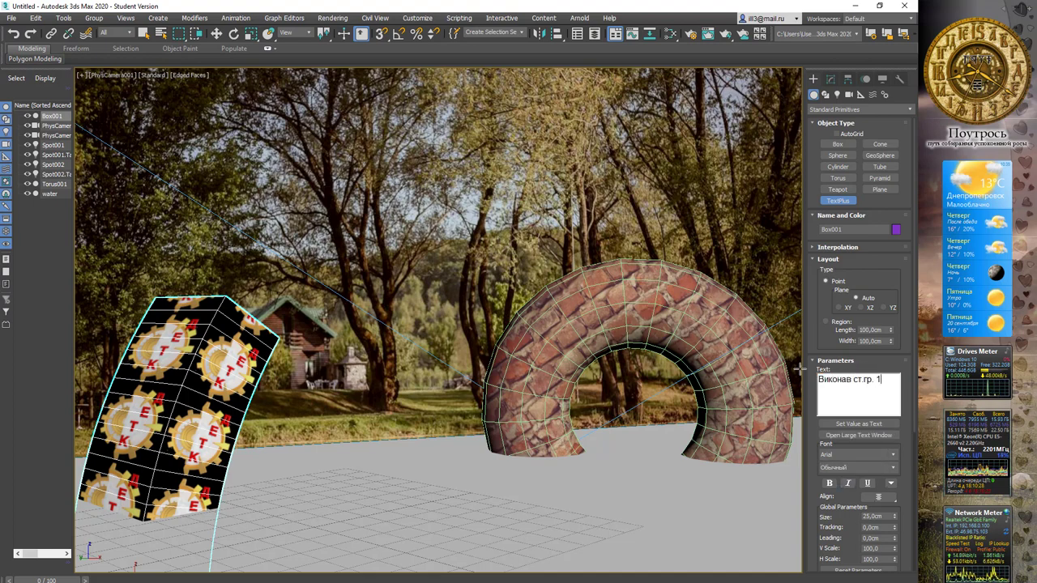
pyautogui.write('32')
pyautogui.press('Return')
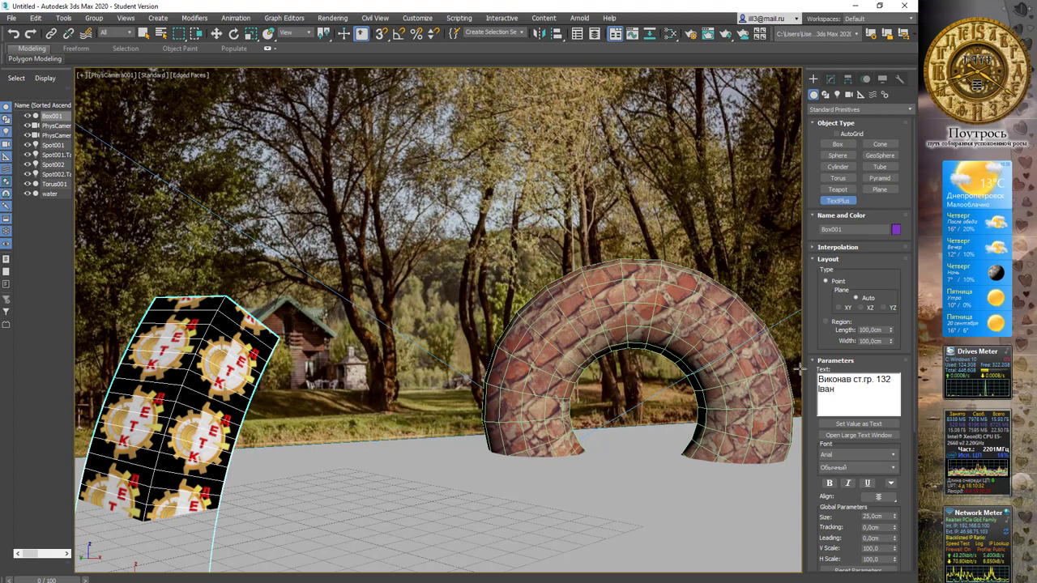
pyautogui.write('Іван')
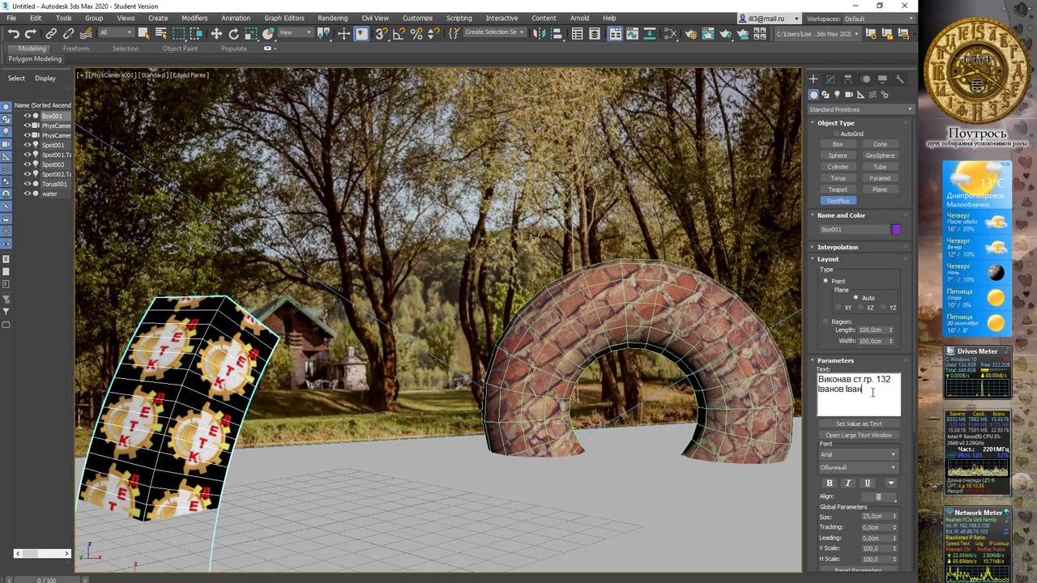
pyautogui.click(388, 506)
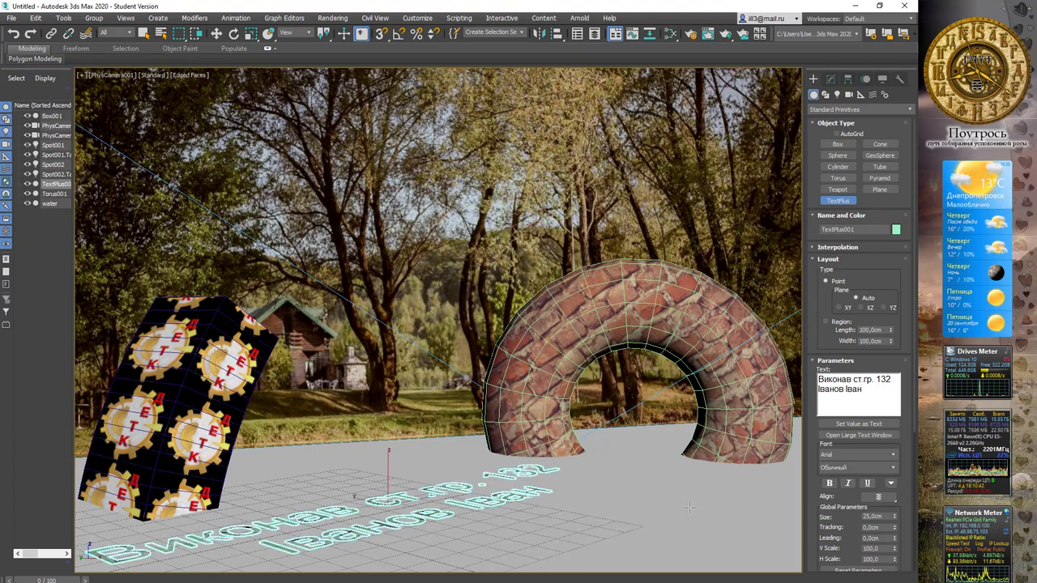
pyautogui.scroll(-4, 859, 453)
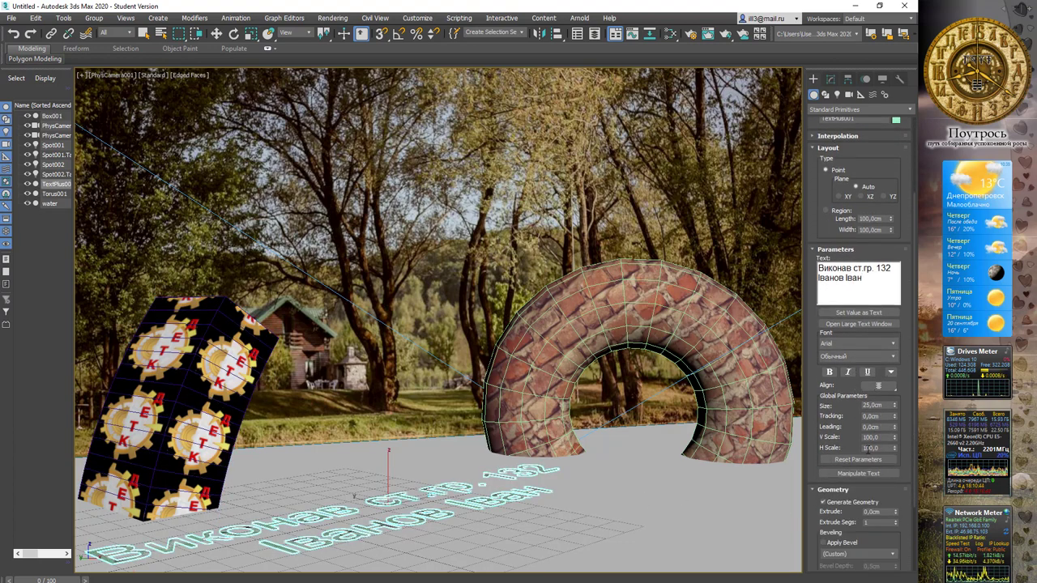
# Step: Extrude the TextPlus lettering by about 1.69 cm and reduce its overall text size
pyautogui.moveTo(847, 431); pyautogui.dragTo(854, 325)
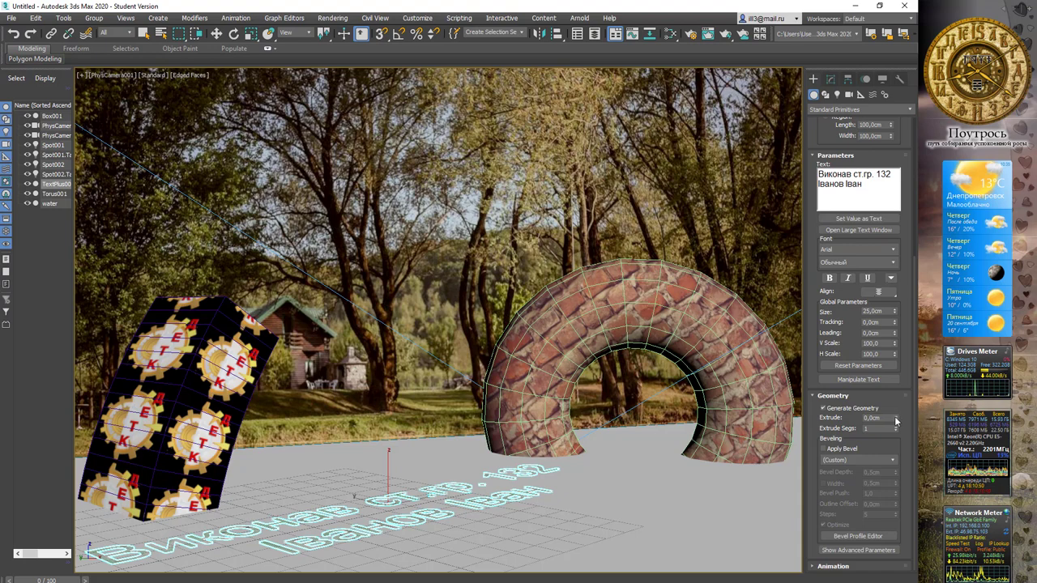
pyautogui.moveTo(895, 421); pyautogui.dragTo(899, 322)
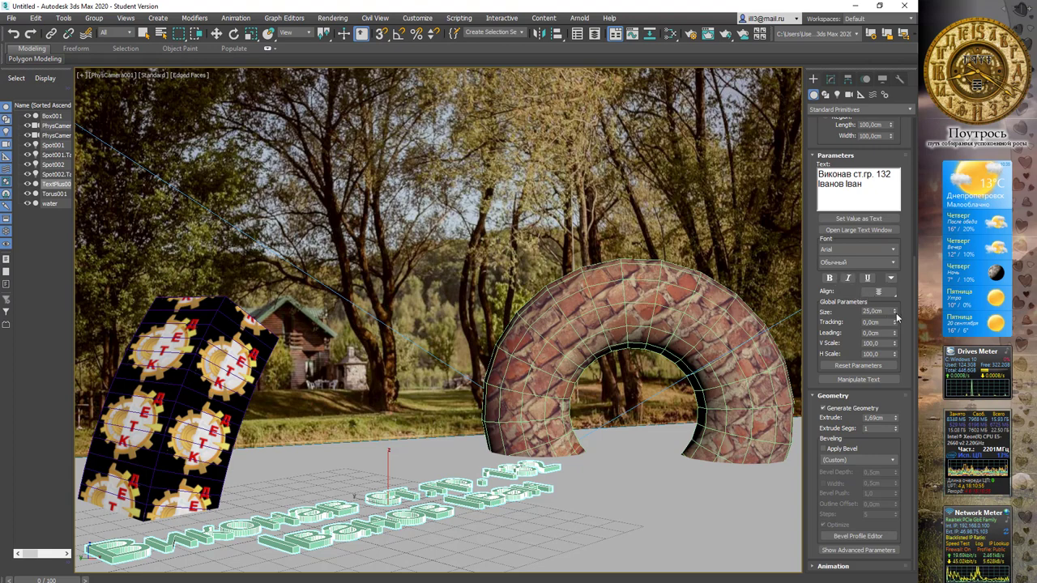
pyautogui.moveTo(897, 318); pyautogui.dragTo(896, 321)
# Step: Stand the text upright facing the camera, raise it above the water between the box and torus, and test-render the PhysCamera001 view
pyautogui.press('e')
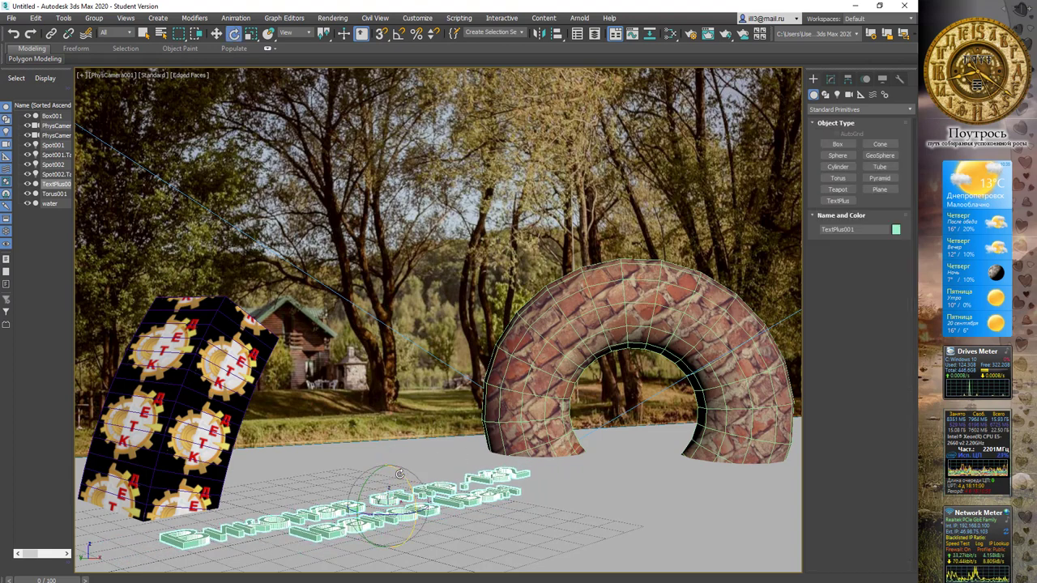
pyautogui.moveTo(399, 473); pyautogui.dragTo(382, 519)
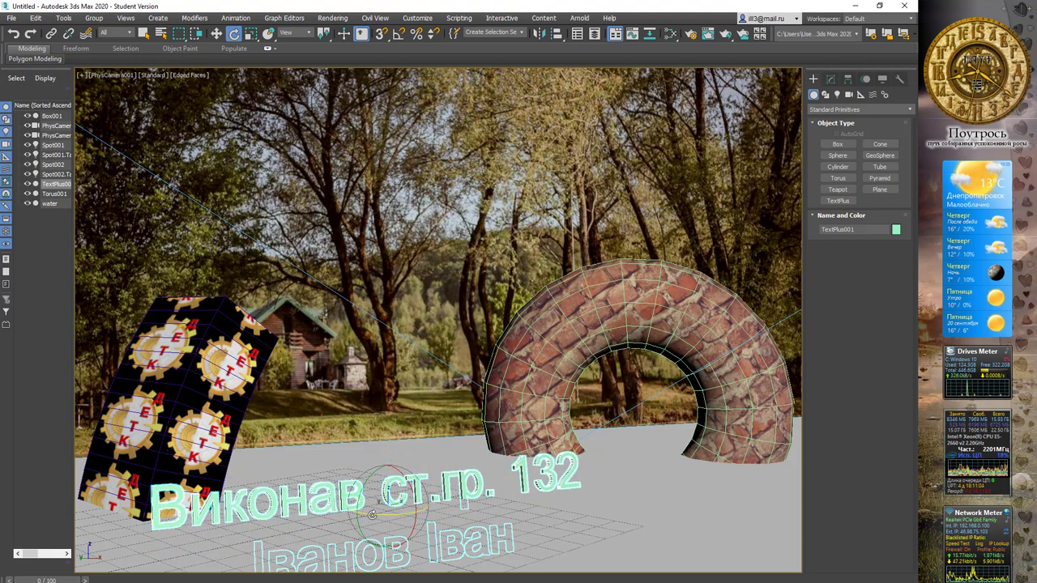
pyautogui.press('w')
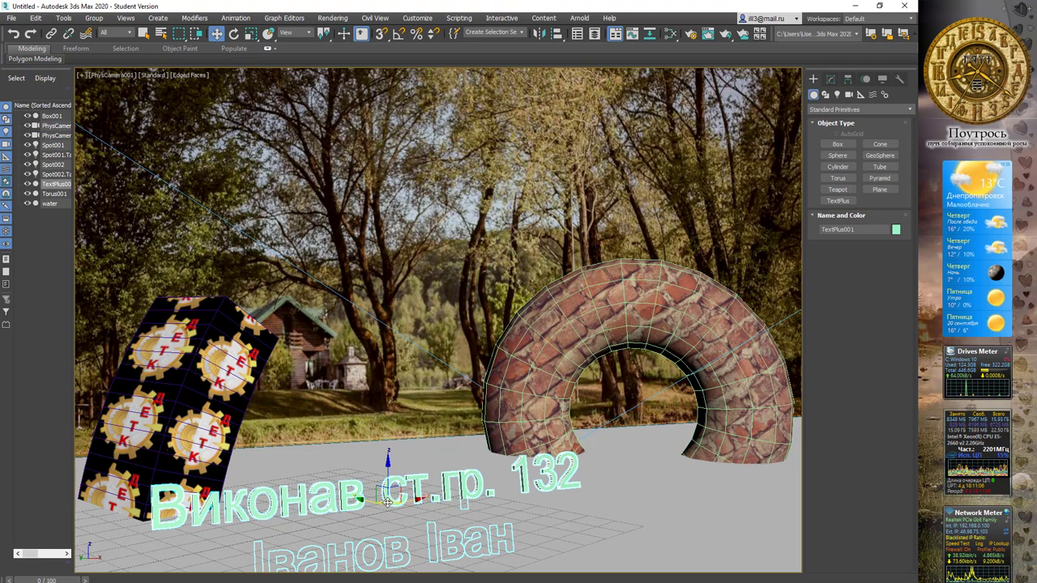
pyautogui.moveTo(388, 502); pyautogui.dragTo(435, 396)
pyautogui.press('e')
pyautogui.press('w')
pyautogui.moveTo(459, 430); pyautogui.dragTo(434, 402)
pyautogui.press('e')
pyautogui.press('w')
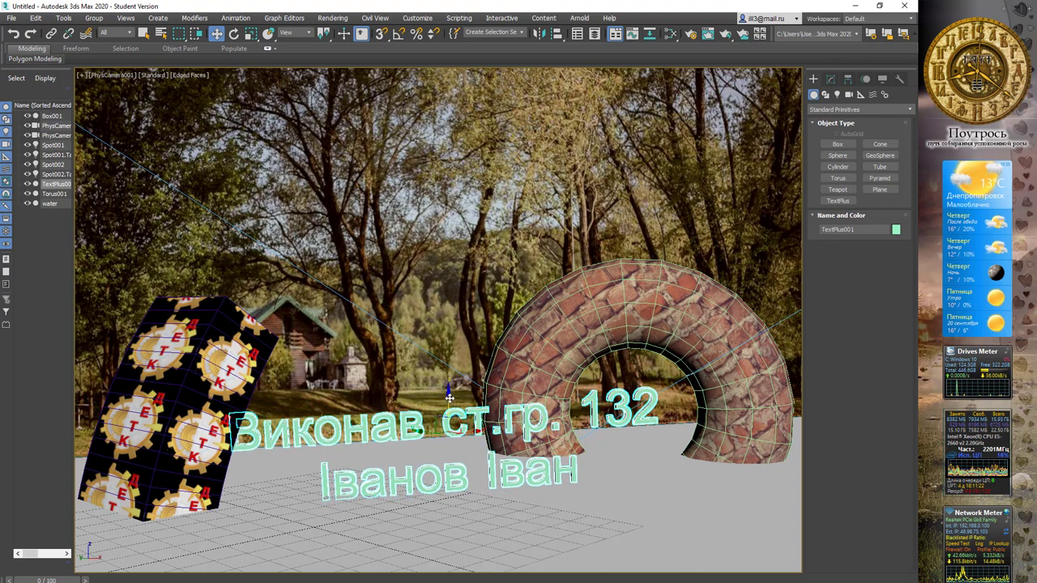
pyautogui.hotkey('shift', 'q')
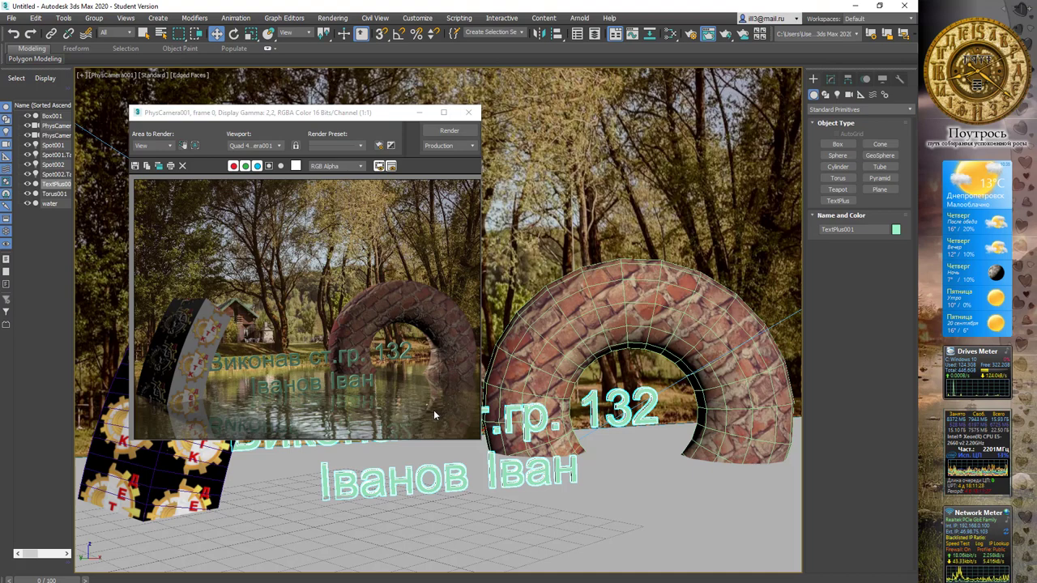
pyautogui.click(468, 112)
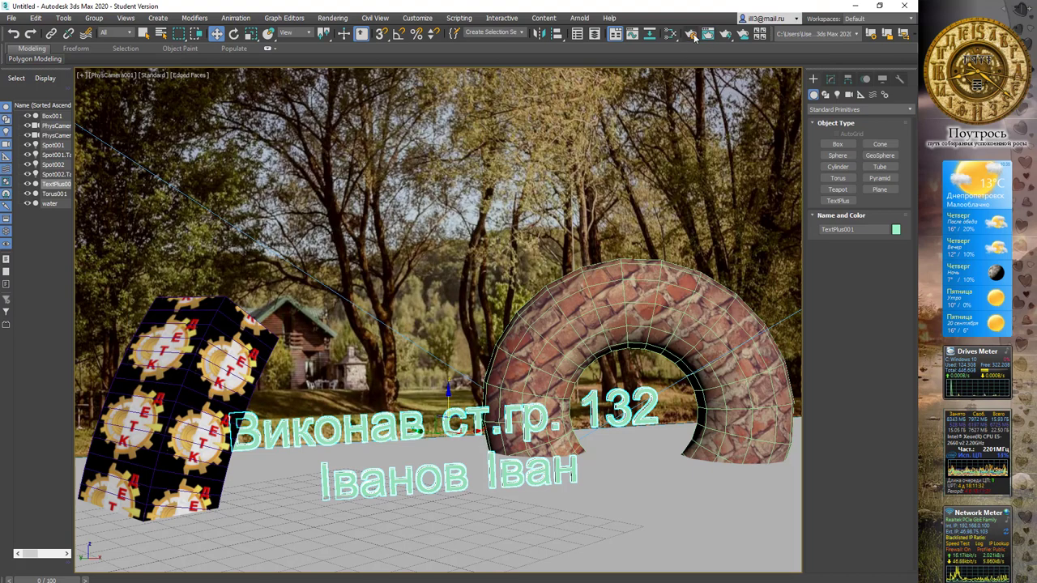
# Step: Set the render output size to 1320 by 1240, render the PhysCamera001 view and show the result full-screen
pyautogui.click(693, 35)
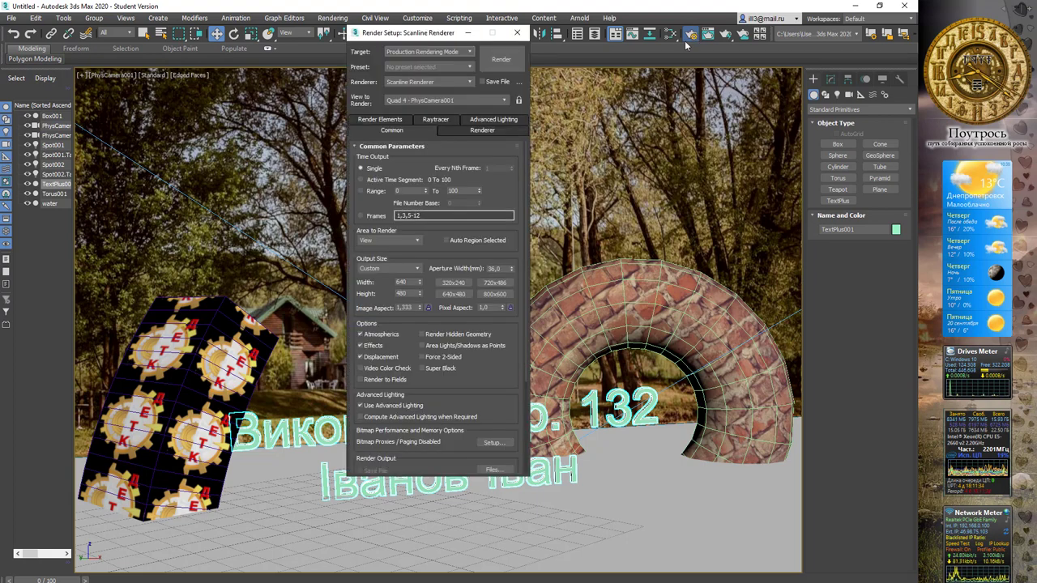
pyautogui.click(453, 282)
pyautogui.click(397, 284)
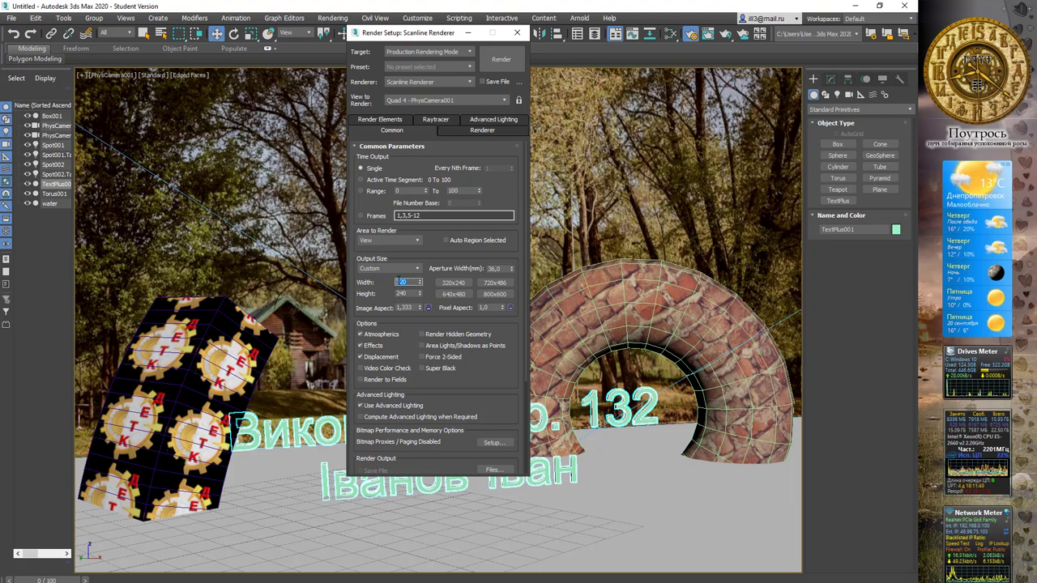
pyautogui.press('Tab')
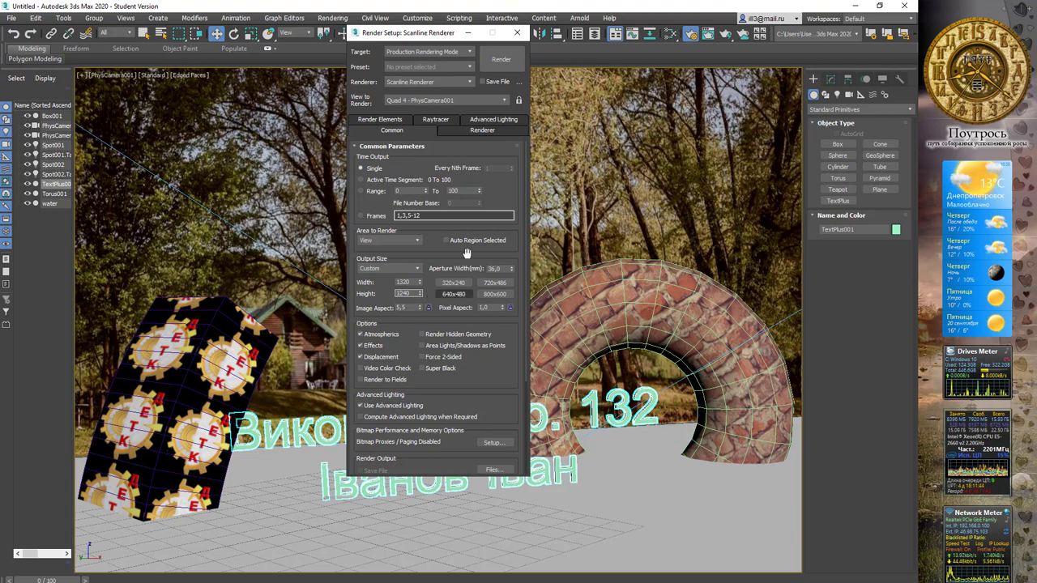
pyautogui.click(502, 60)
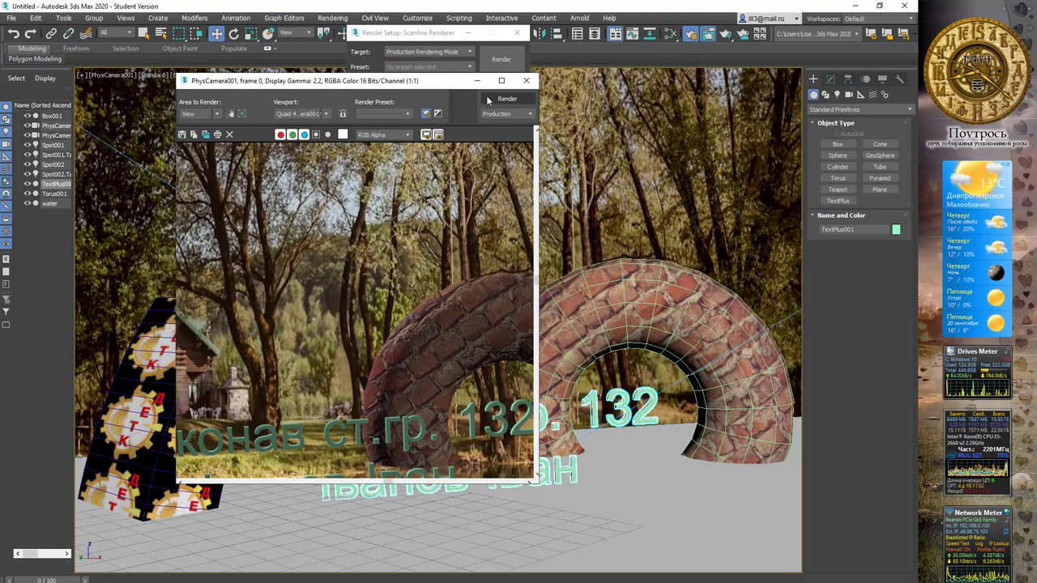
pyautogui.click(501, 80)
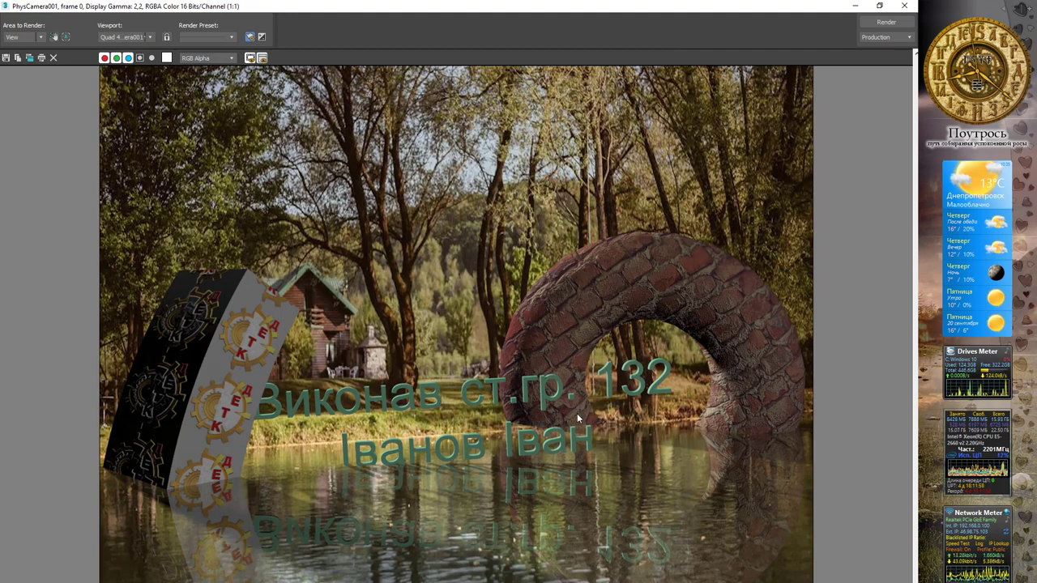
# Step: Save the rendered image to the Desktop as a JPEG file and close the rendered frame
pyautogui.click(7, 59)
pyautogui.click(205, 244)
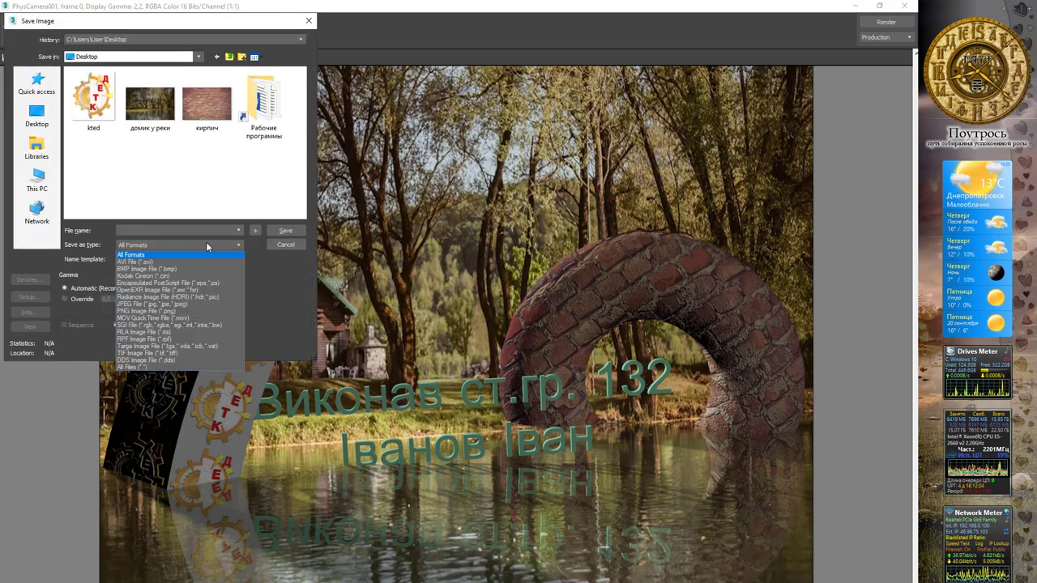
pyautogui.click(166, 304)
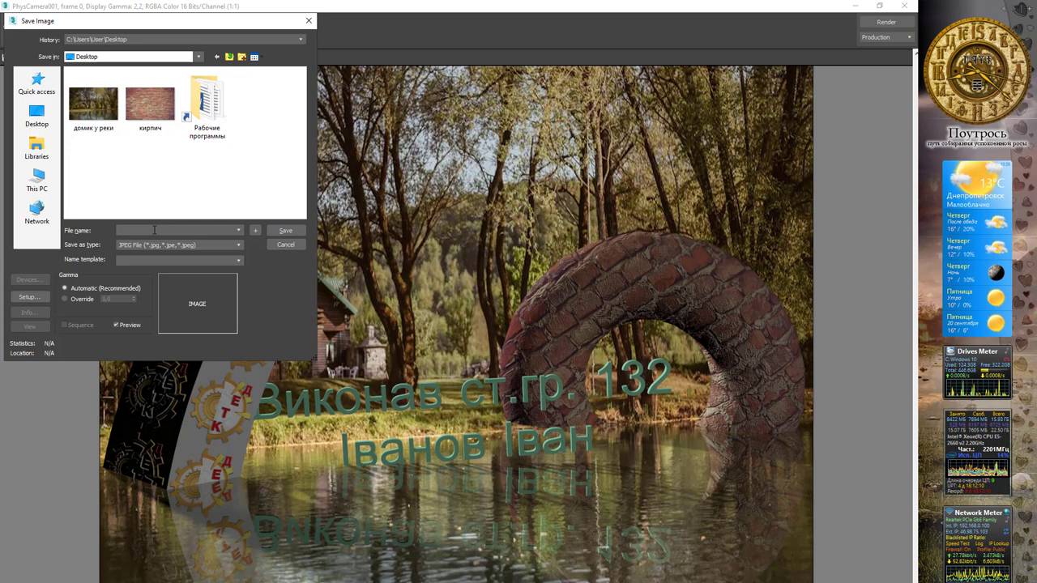
pyautogui.write('а')
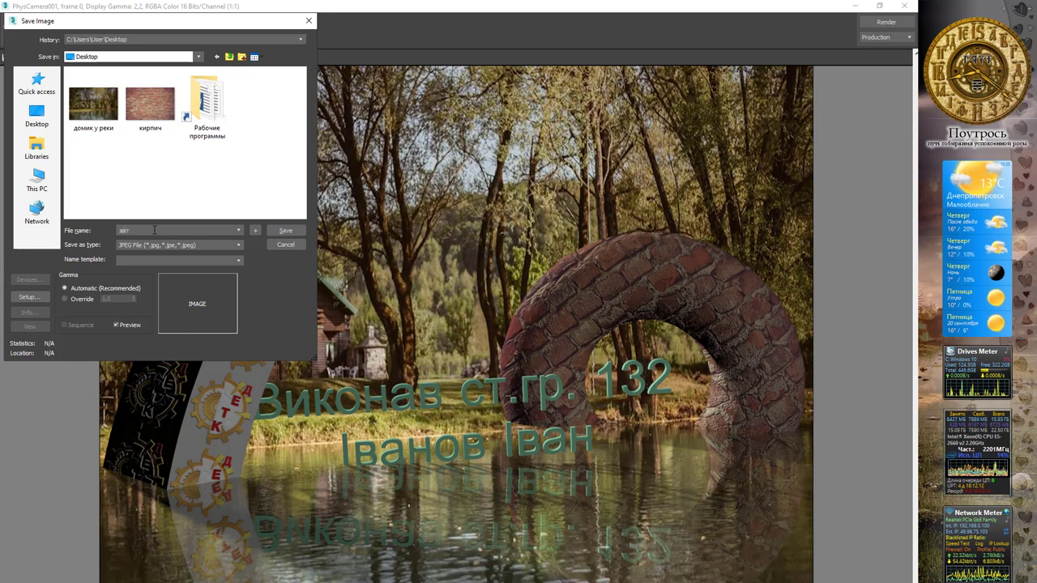
pyautogui.press('Return')
pyautogui.click(131, 250)
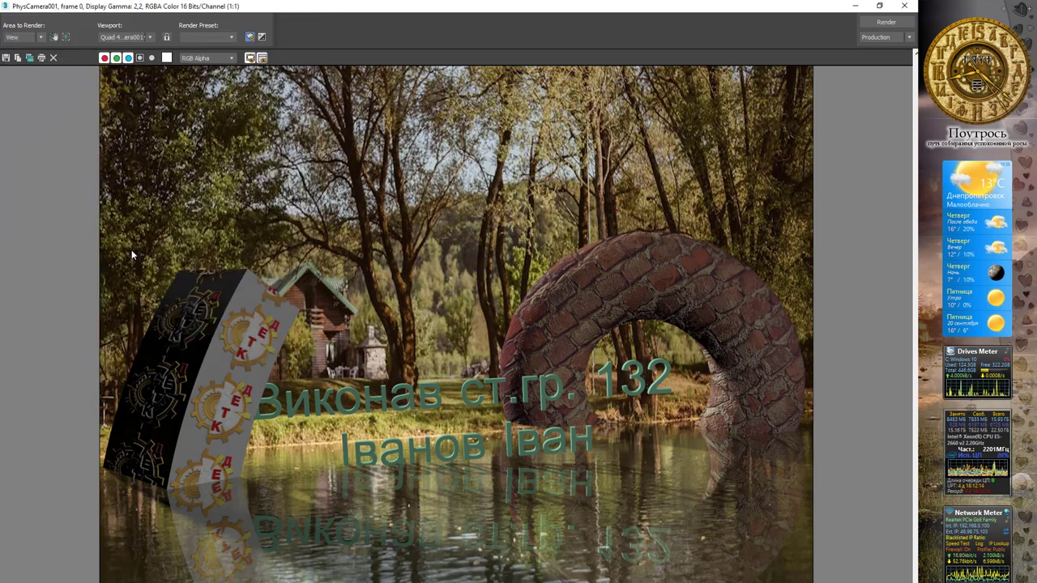
pyautogui.click(907, 7)
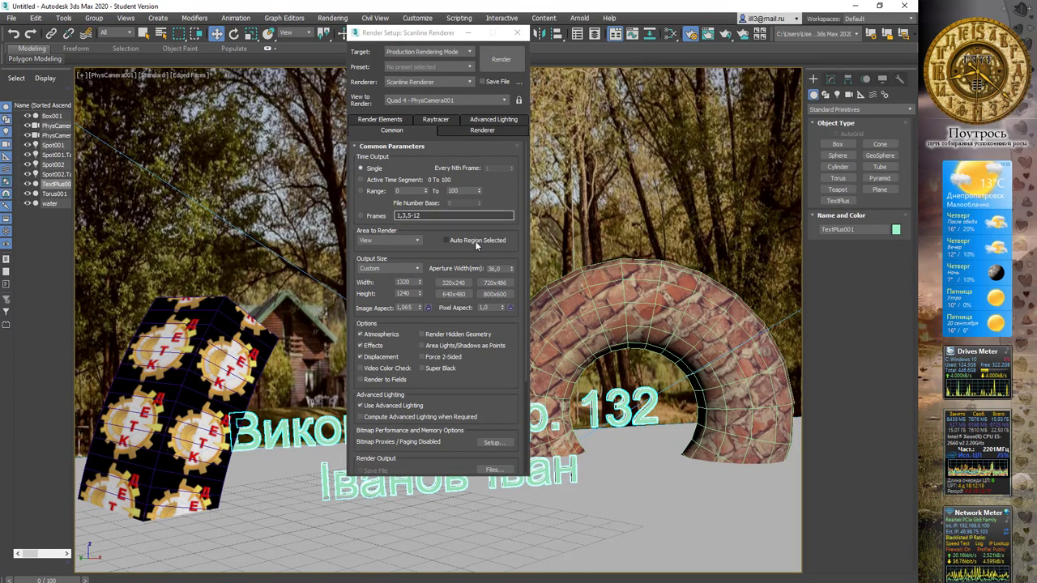